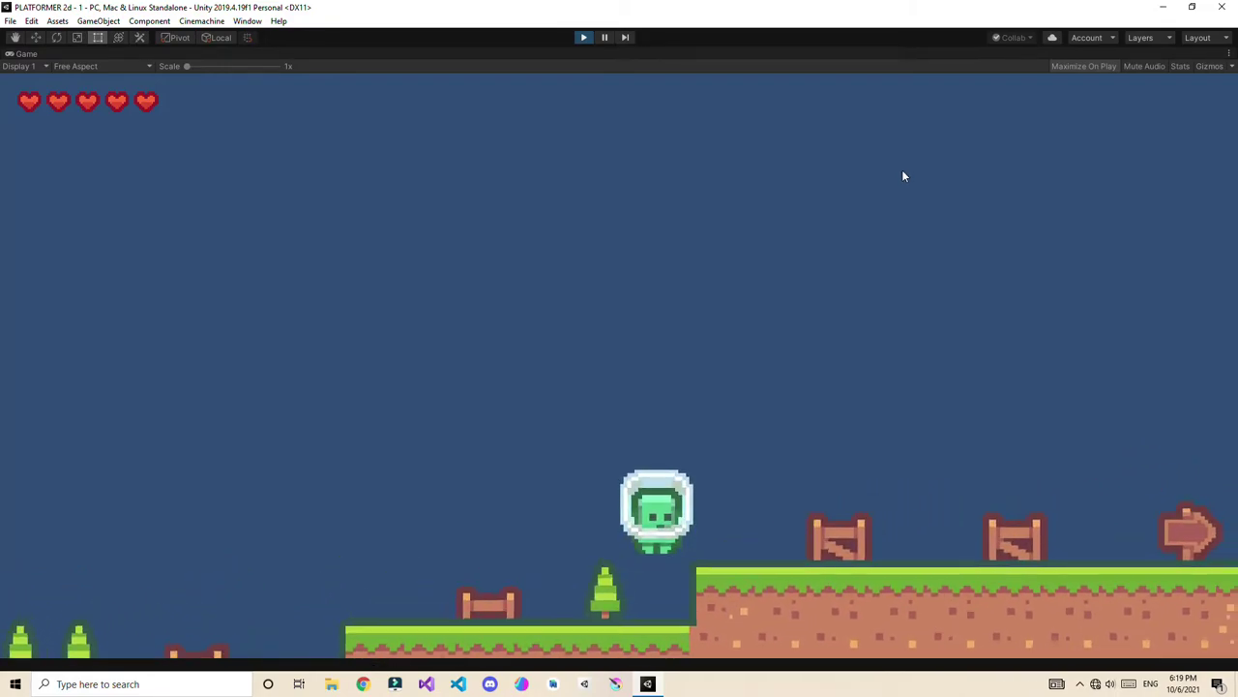
Move and jump the player through the running platformer level to preview the finished tile environment.
key("d")
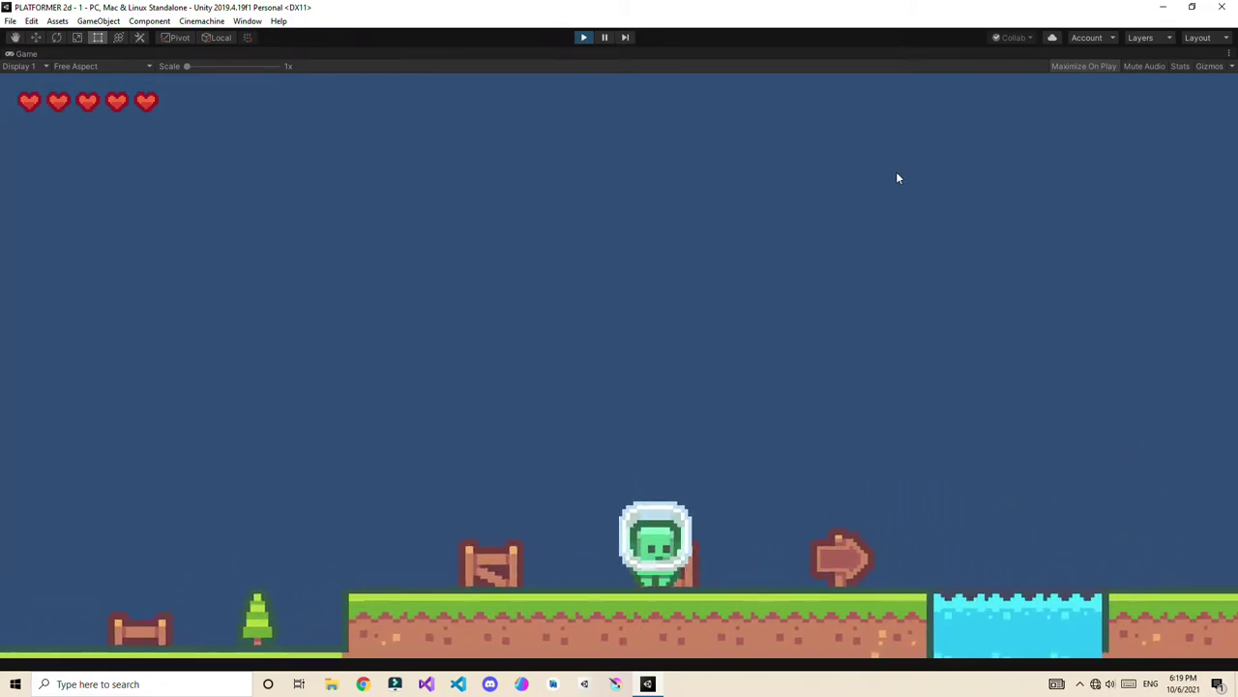
key("Right")
key("space")
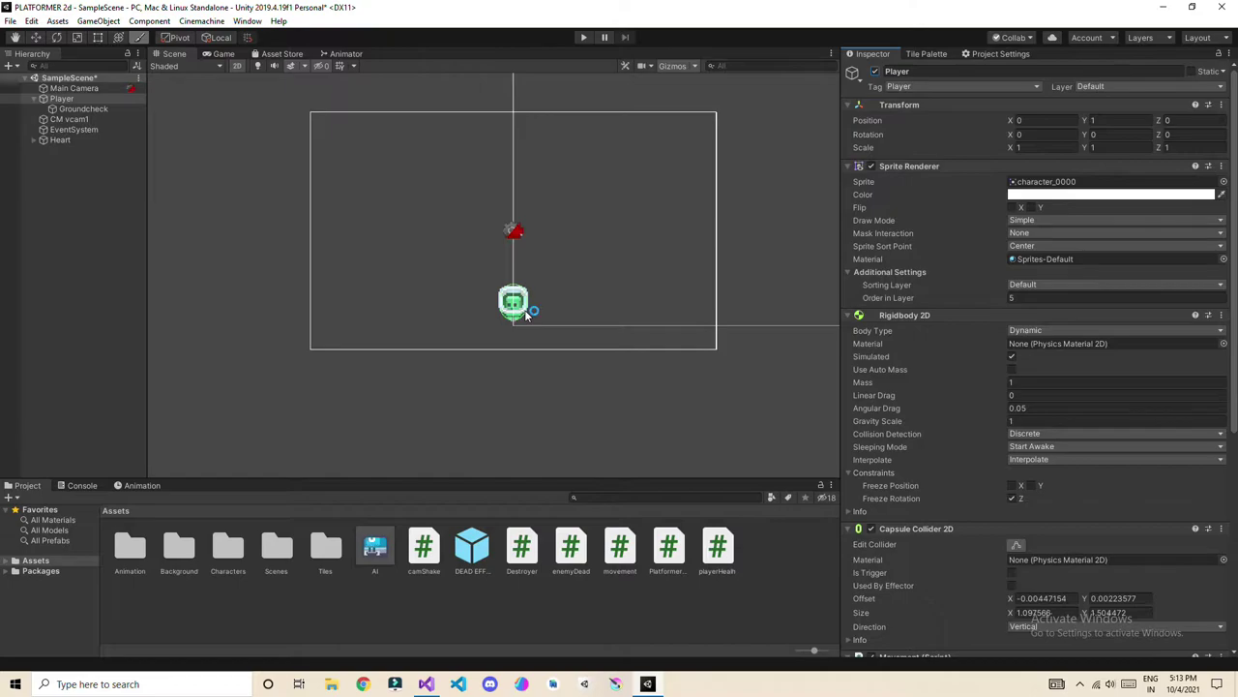
Create a tile palette named tiles and save it in a new folder named tilemap inside Assets.
left_click(248, 20)
mouse_move(313, 262)
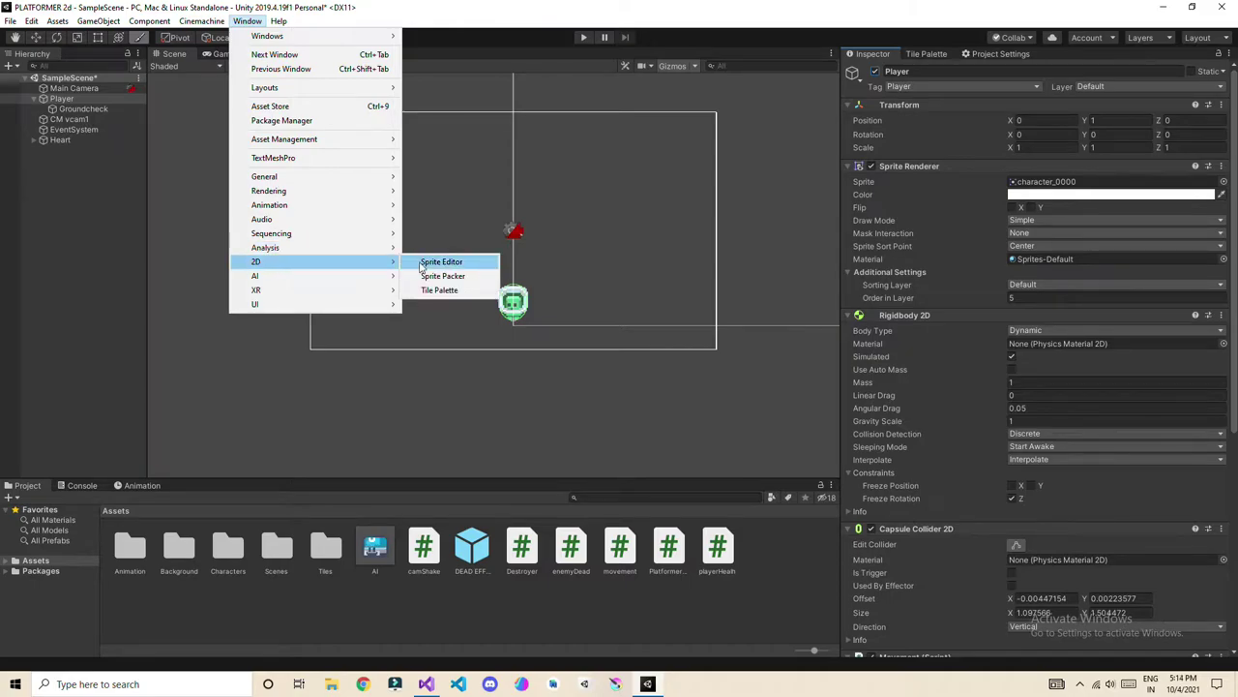
left_click(452, 288)
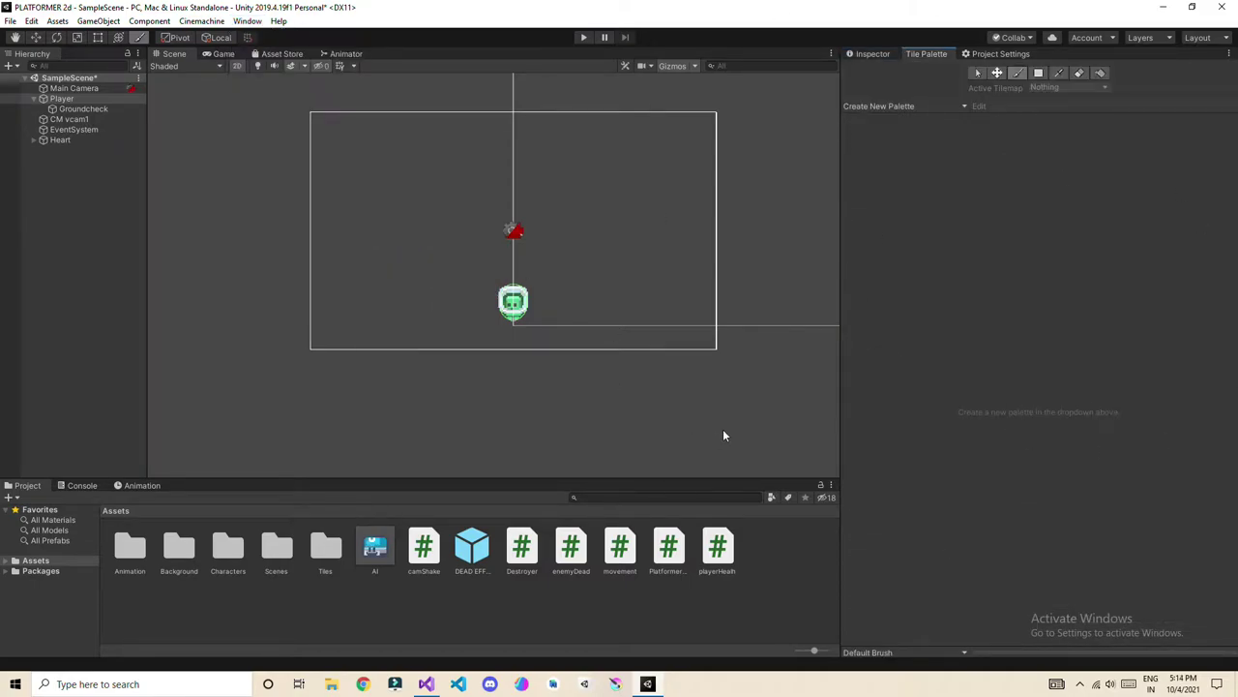
left_click(890, 107)
left_click(926, 134)
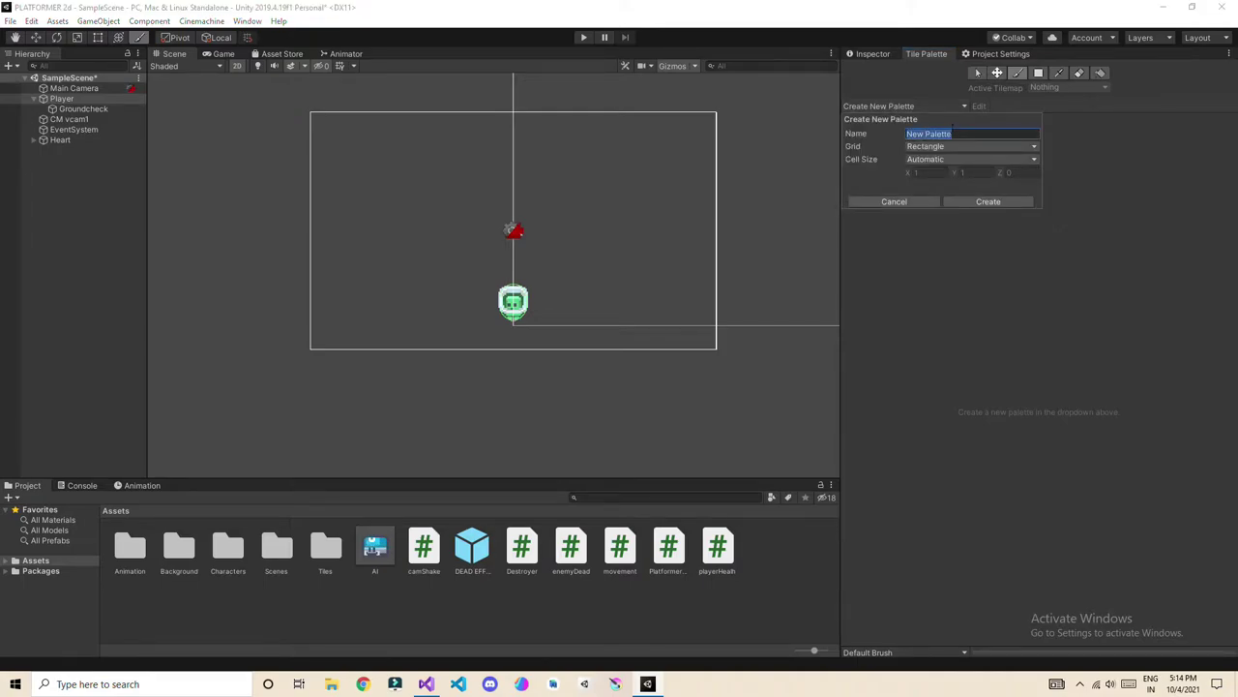
type("tiles")
left_click(998, 204)
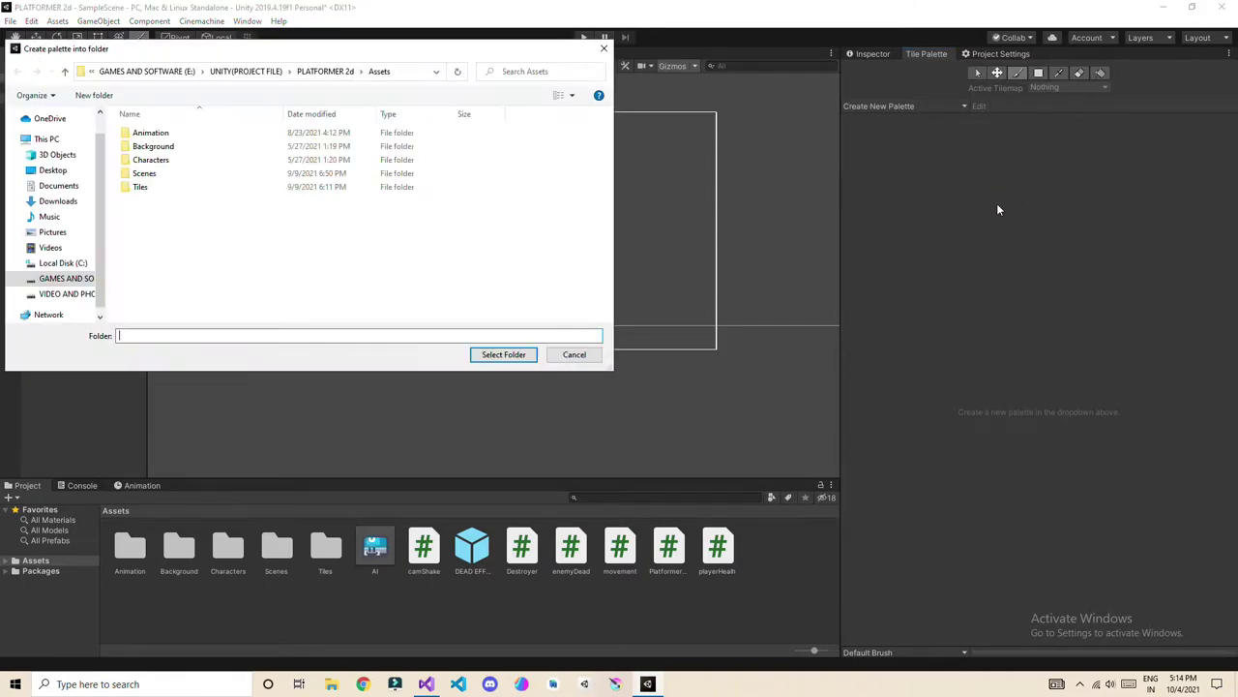
left_click(109, 94)
type("tilemap")
key("Return")
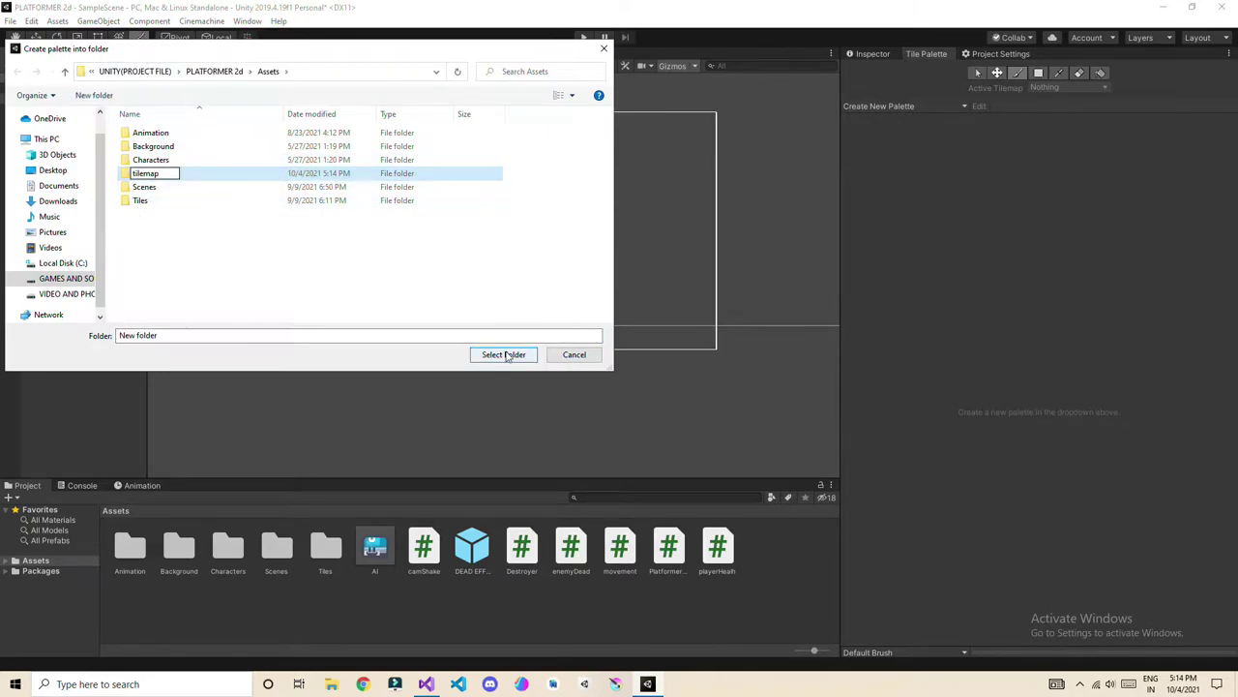
left_click(498, 356)
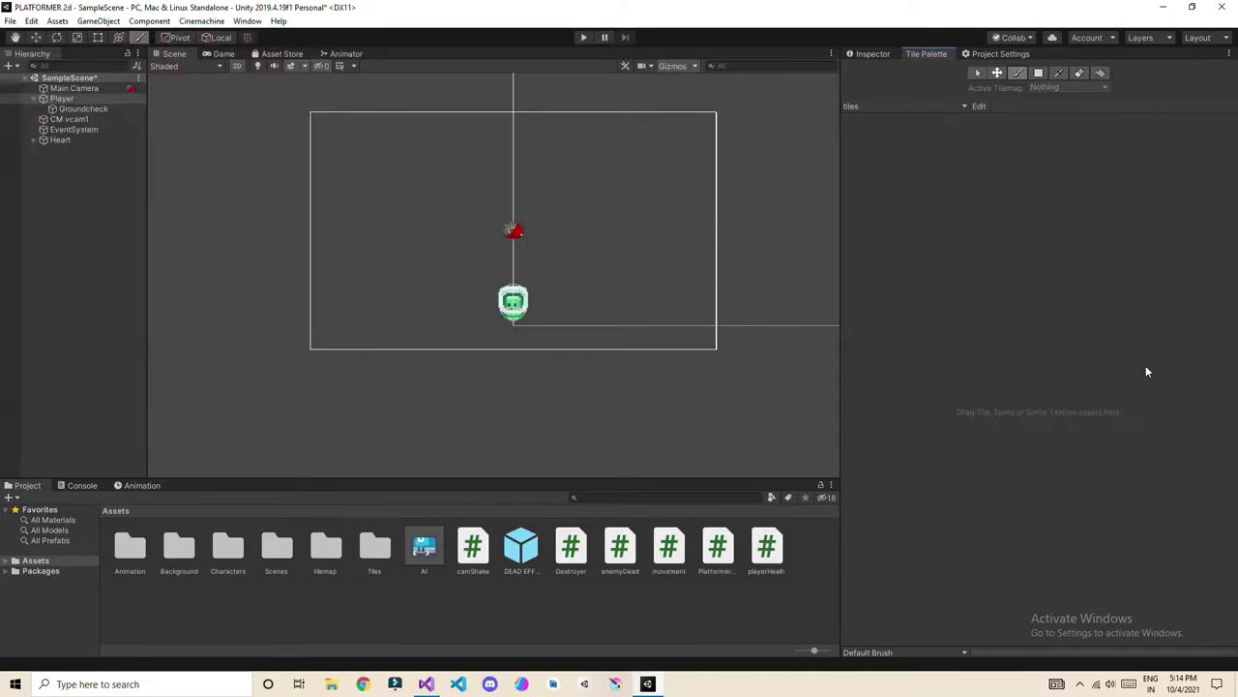
Add the ground sprites tile_0020 to tile_0025 to the palette, generating their tile assets in the tilemap folder.
double_click(377, 546)
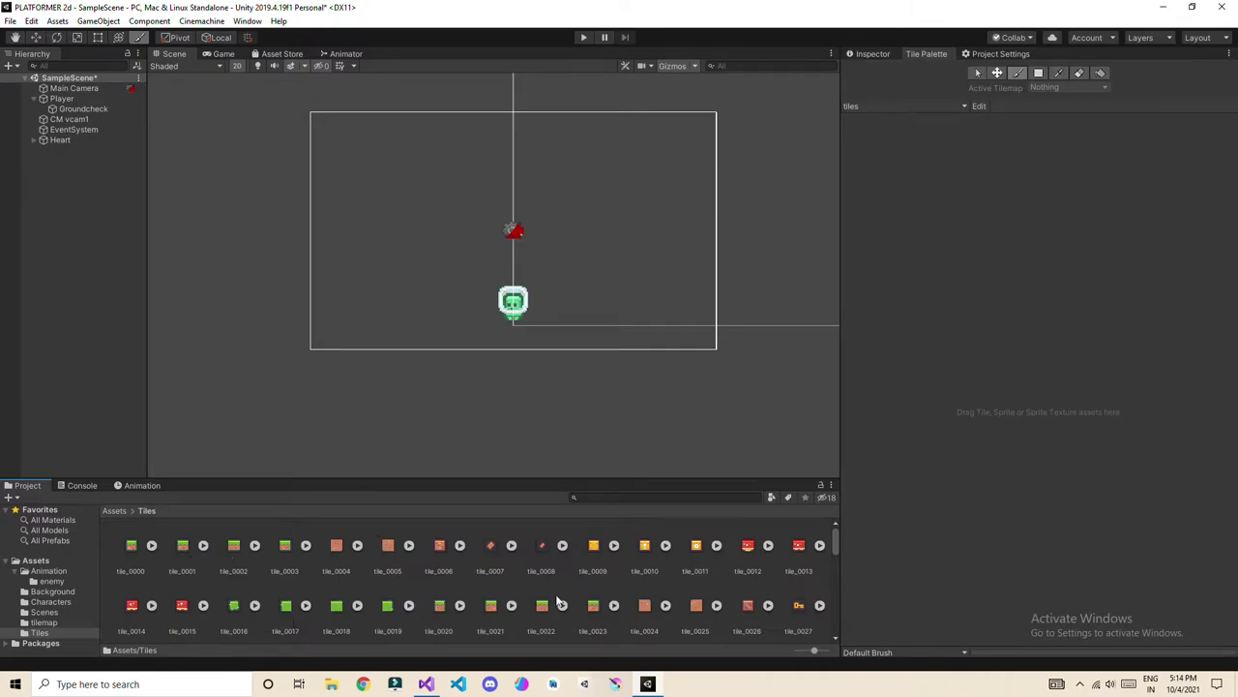
left_click(450, 605)
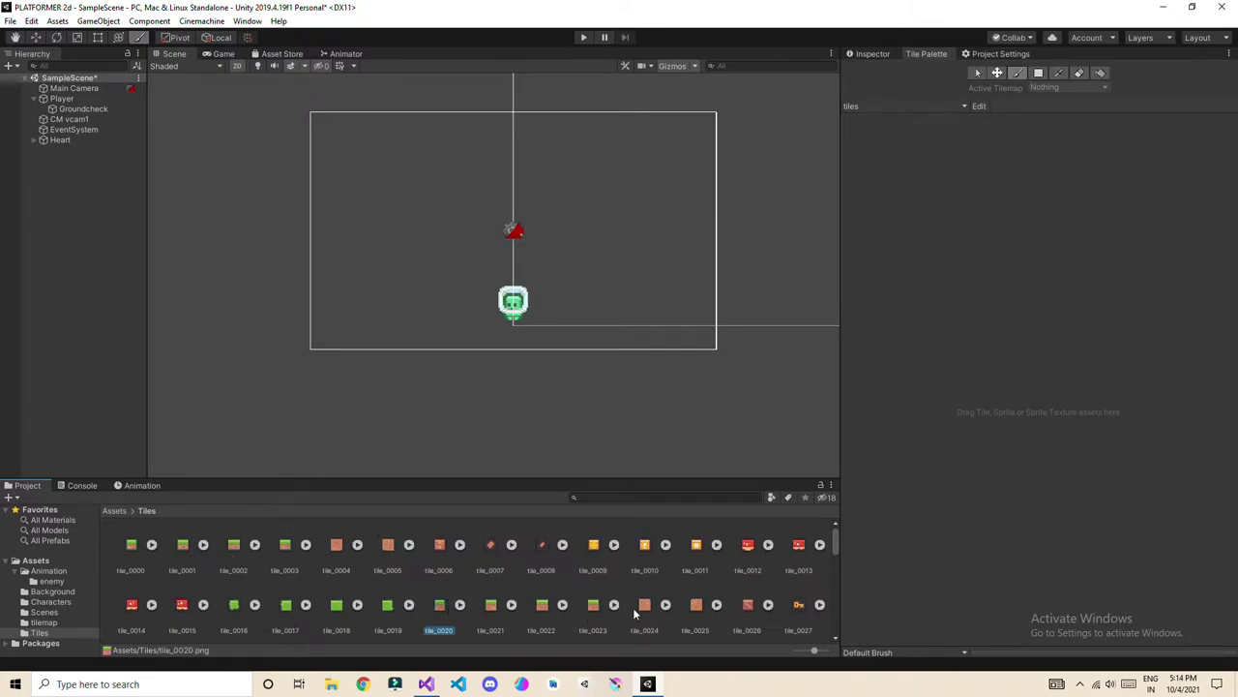
left_click(689, 605, "shift")
left_click_drag(689, 604, 913, 191)
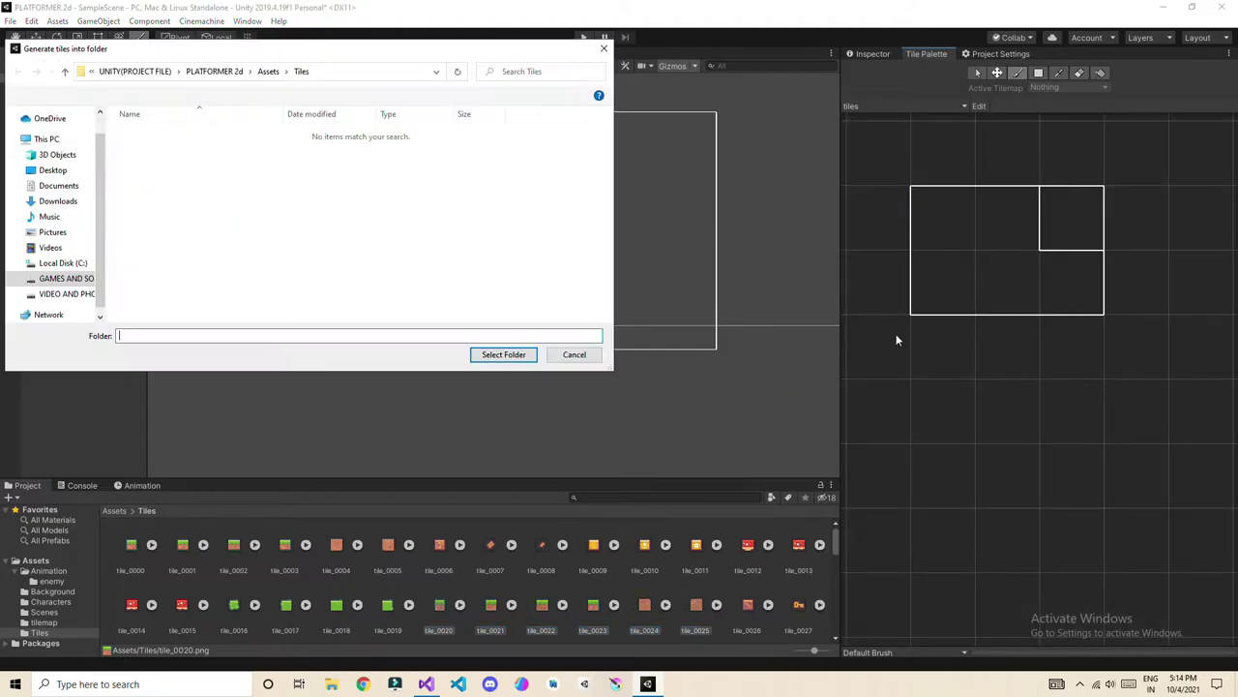
left_click(274, 71)
left_click(159, 187)
left_click(501, 354)
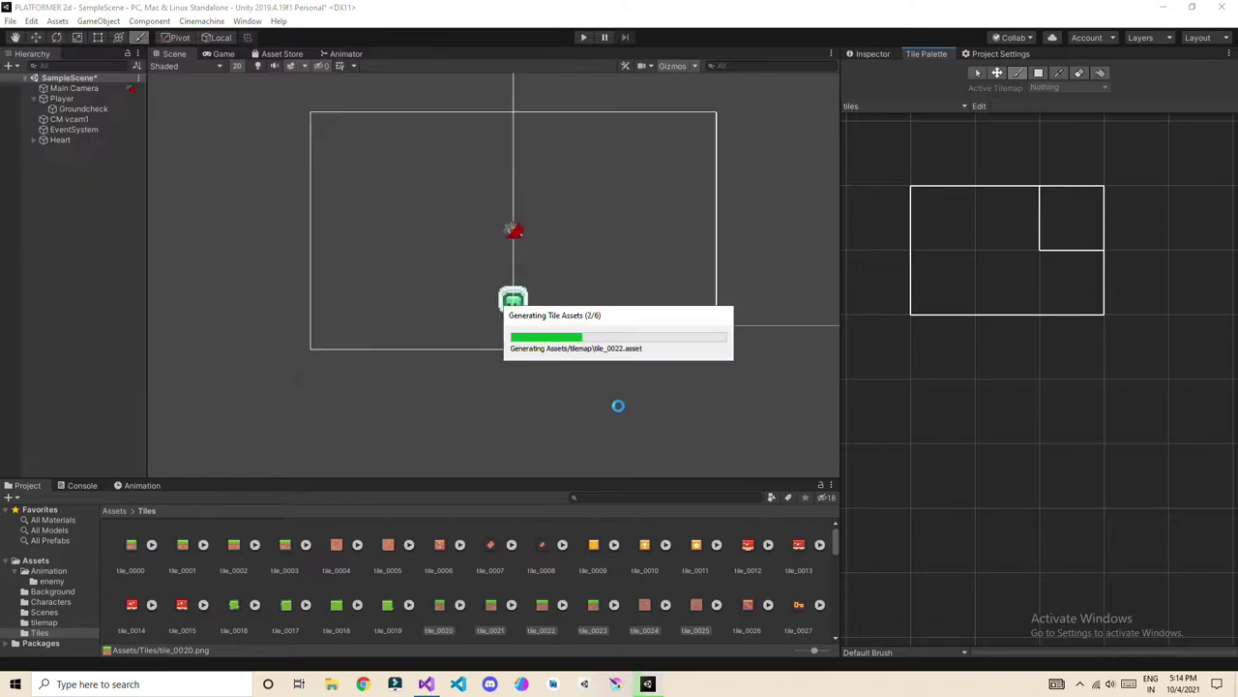
Add the water sprites tile_0033 and tile_0073 below the ground tiles, generating their assets in the tilemap folder.
scroll(690, 584, "down", 2)
left_click(390, 589)
scroll(392, 592, "down", 6)
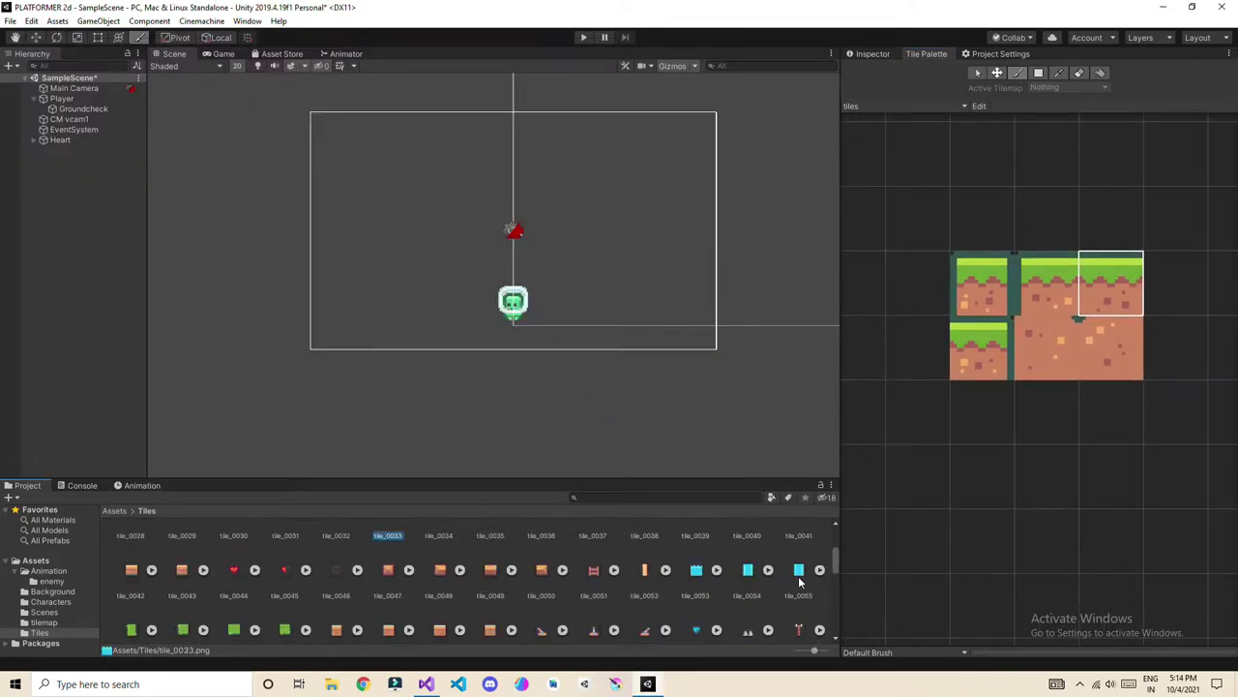
left_click(285, 577, "ctrl")
scroll(323, 578, "up", 3)
left_click_drag(390, 553, 989, 492)
left_click(269, 70)
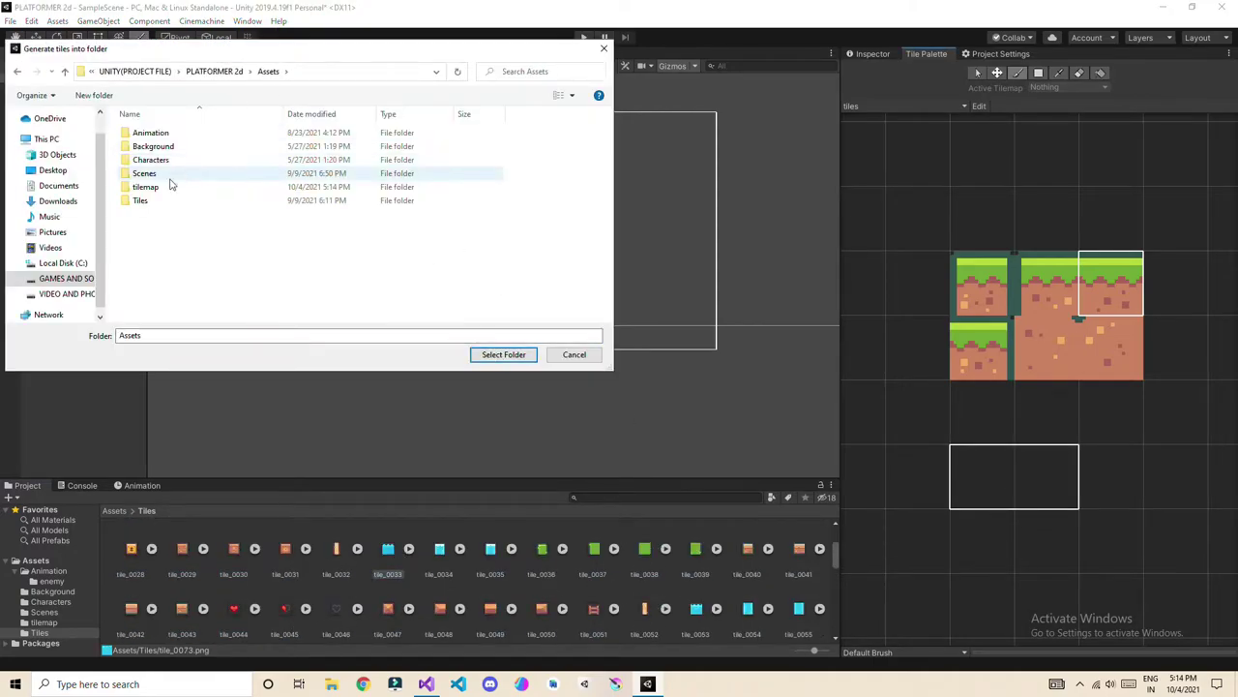
left_click(166, 188)
left_click(503, 354)
Add the dirt sprites tile_0121 to tile_0123 beneath the water tiles, generating their assets in the tilemap folder.
left_click(696, 608)
scroll(677, 590, "down", 5)
left_click(594, 557)
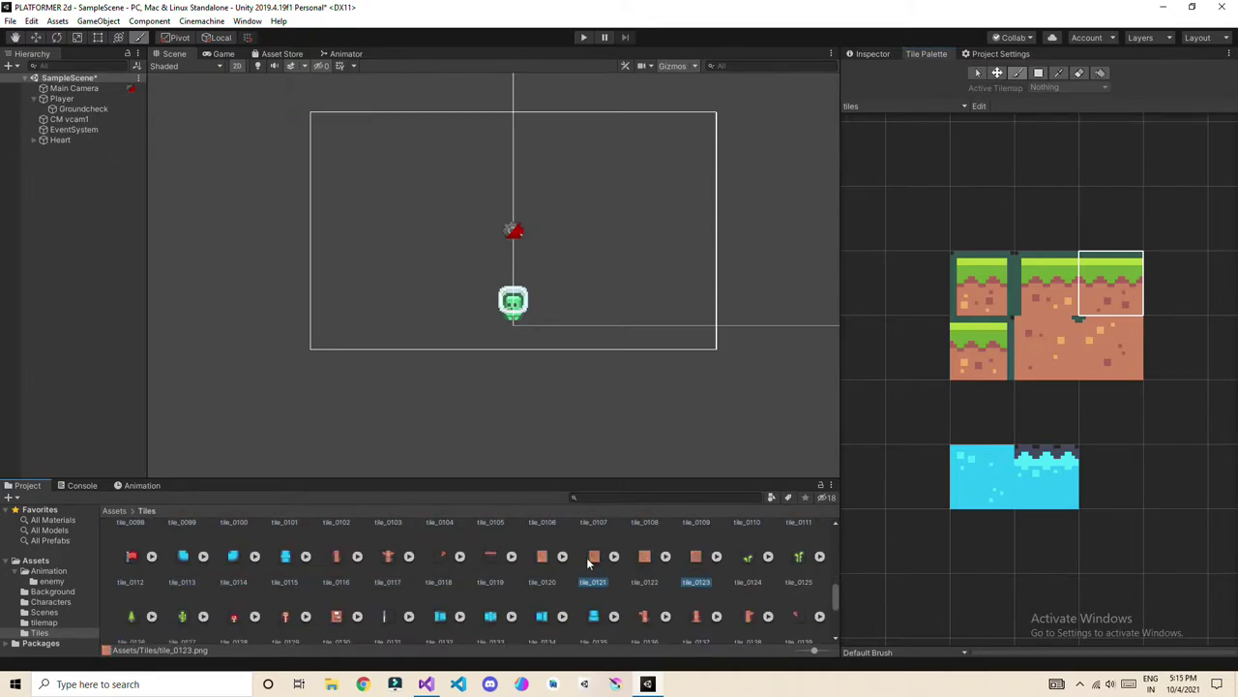
left_click(695, 556, "shift")
left_click_drag(696, 556, 1014, 572)
left_click(269, 70)
left_click(190, 193)
left_click(503, 354)
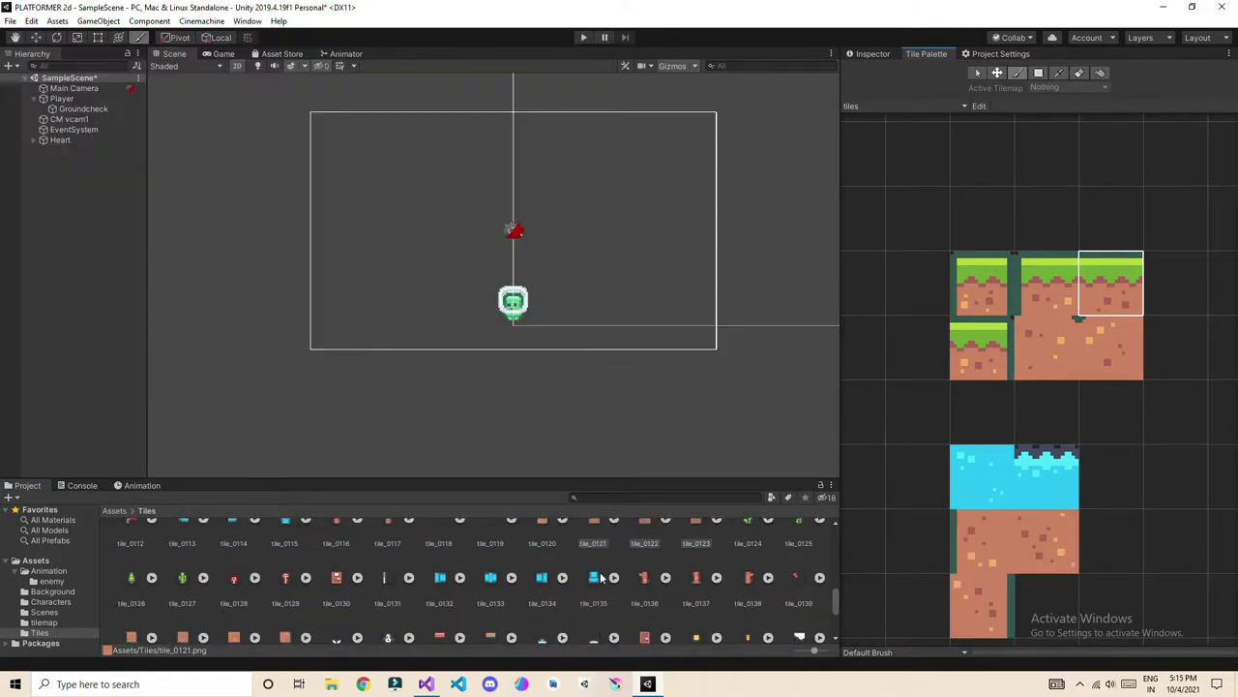
Add the tree and grass sprites to the palette beside the water tiles, saving their assets in the tilemap folder.
scroll(150, 586, "down", 1)
scroll(150, 585, "up", 1)
left_click(746, 548)
left_click_drag(747, 547, 1185, 476)
left_click(269, 70)
left_click(145, 186)
left_click(503, 354)
Add the arrow sign sprites tile_0087 and tile_0088 below the tree, saving their assets in the tilemap folder.
scroll(178, 588, "up", 3)
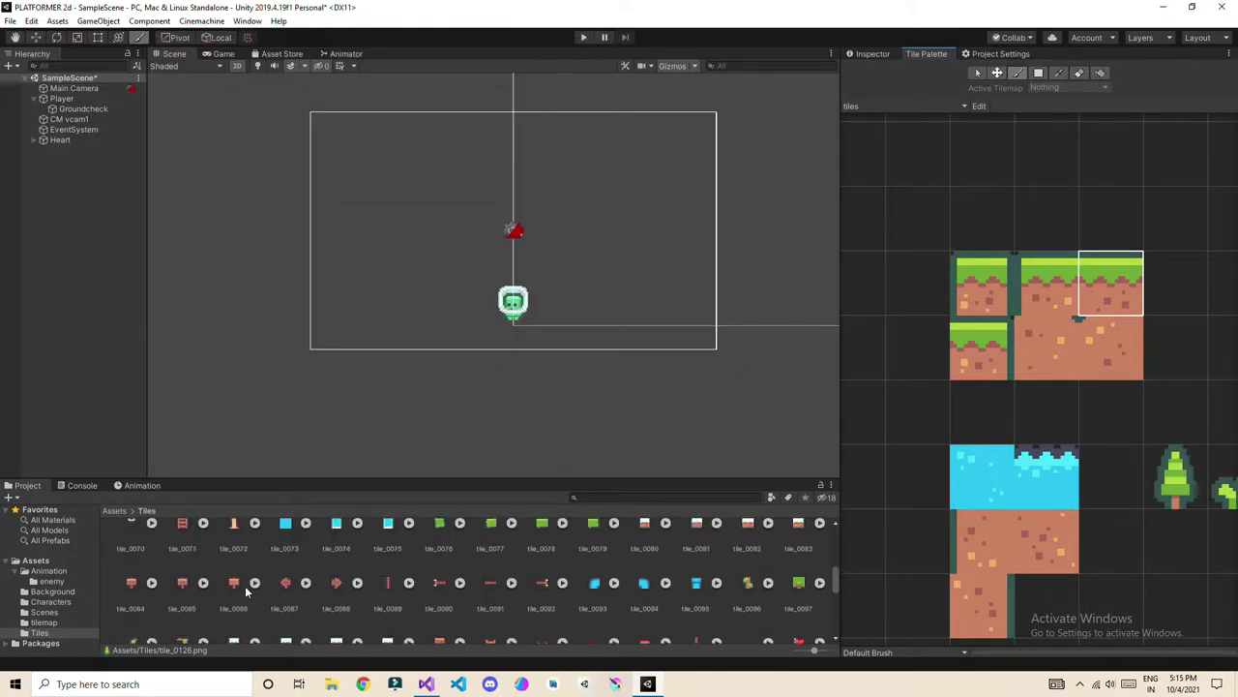
left_click(335, 582)
left_click(284, 583, "shift")
left_click_drag(285, 583, 1185, 540)
left_click(269, 71)
left_click(145, 187)
left_click(503, 354)
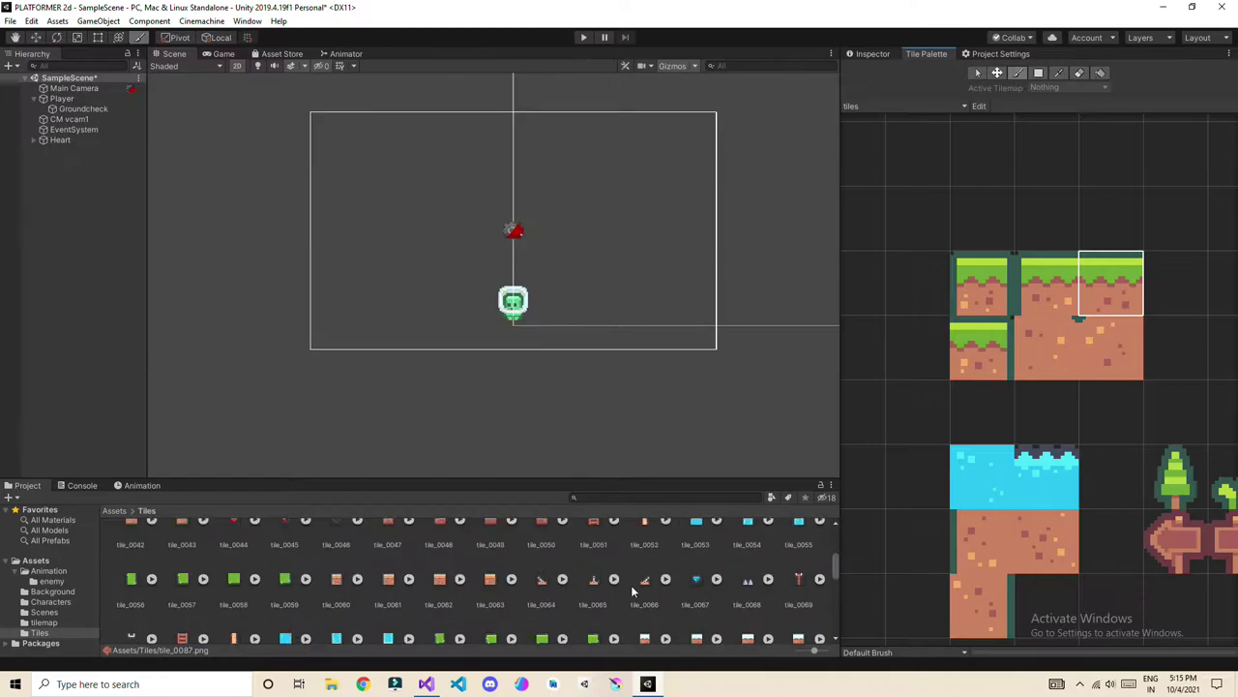
Add the fence sprites tile_0105 and tile_0106 below the arrow signs, saving their assets in the tilemap folder.
scroll(630, 585, "up", 2)
scroll(576, 577, "down", 5)
left_click(540, 548)
left_click(491, 550, "shift")
left_click_drag(491, 549, 1174, 595)
left_click(145, 187)
left_click(503, 354)
middle_click_drag(1220, 439, 1007, 326)
scroll(1007, 326, "down", 2)
middle_click_drag(934, 241, 1052, 338)
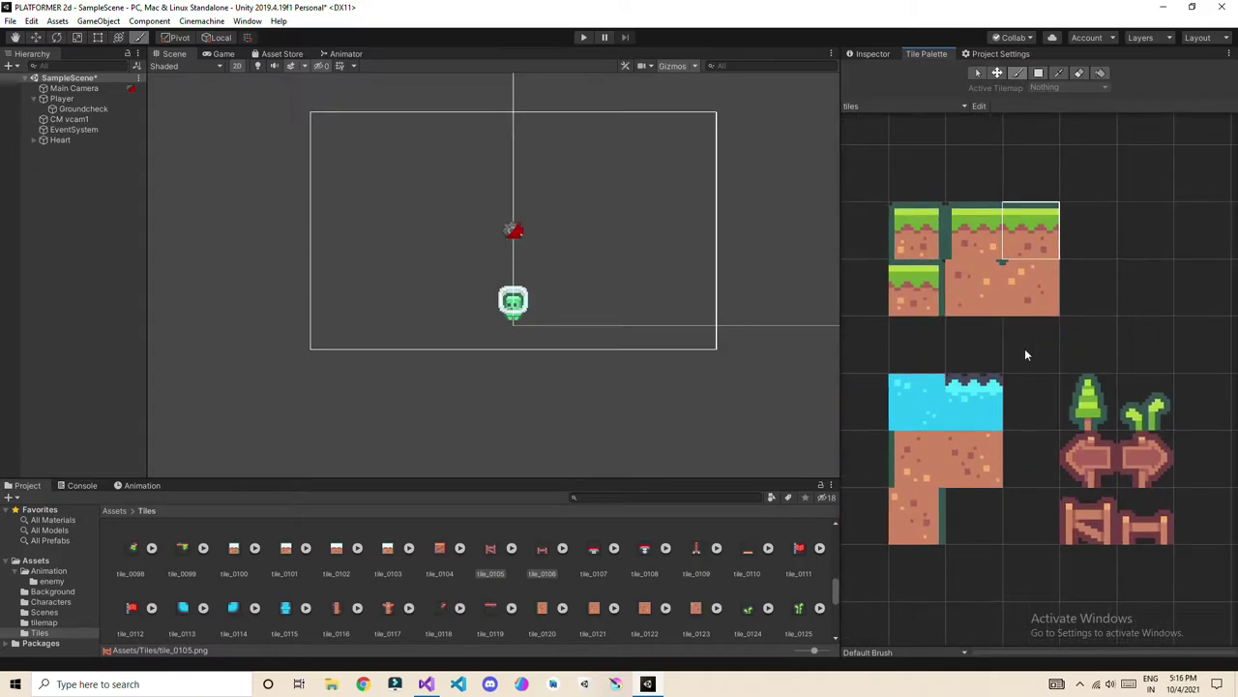
scroll(1025, 353, "down", 1)
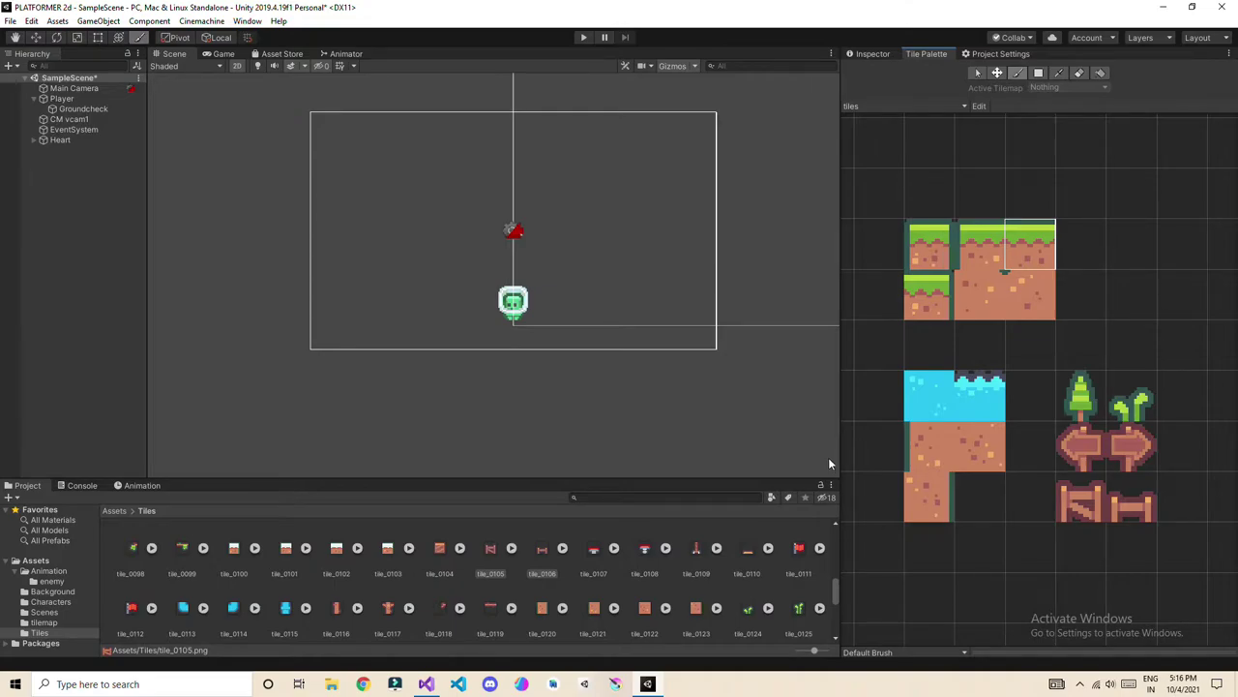
Deactivate the Player object so that it is hidden in the scene.
middle_click_drag(227, 283, 270, 325)
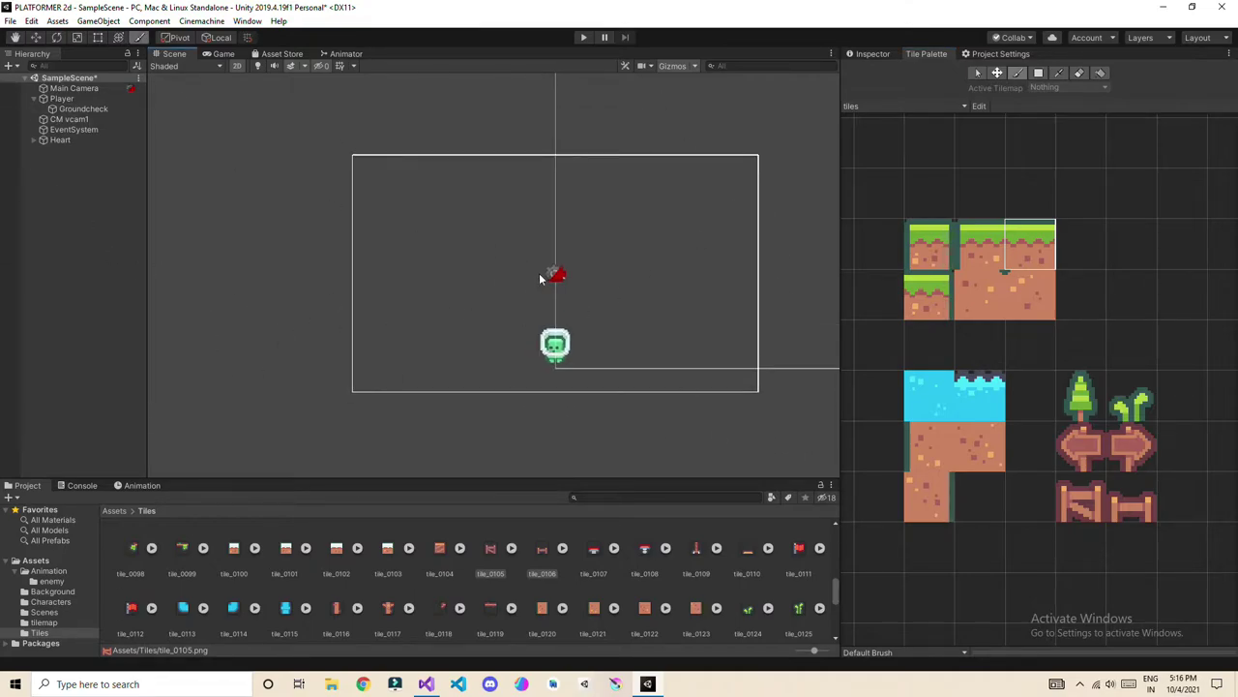
scroll(418, 205, "up", 4)
left_click(62, 99)
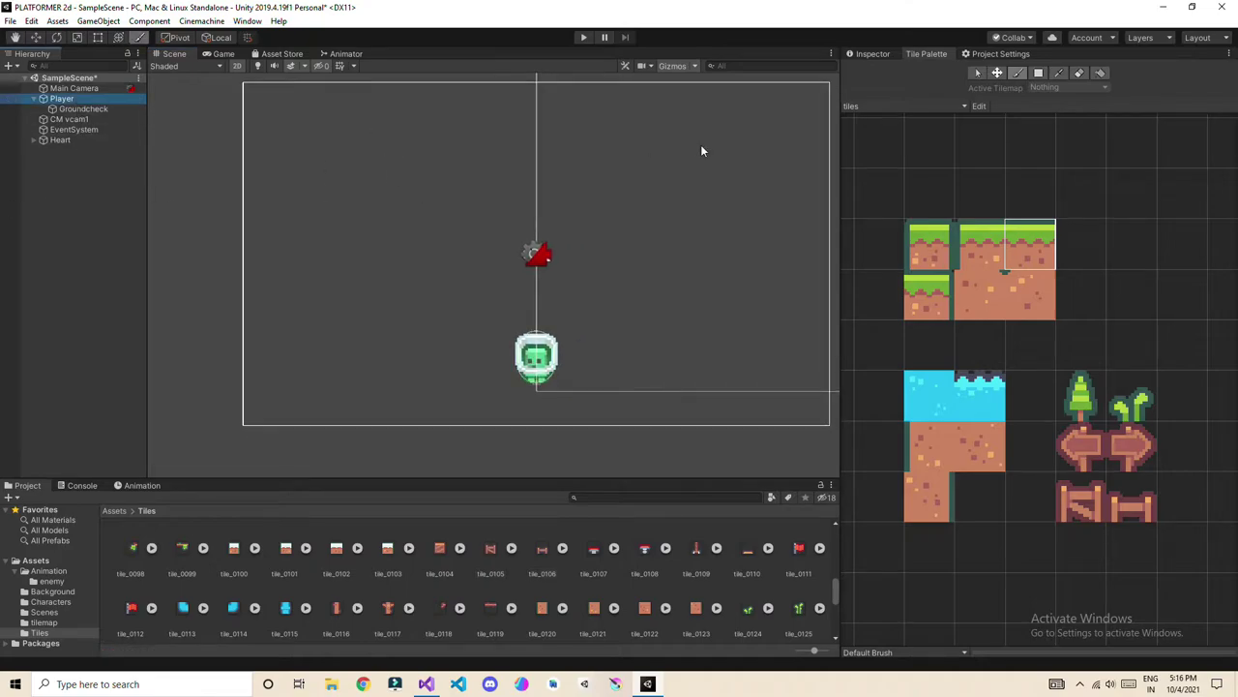
left_click(871, 54)
left_click(875, 72)
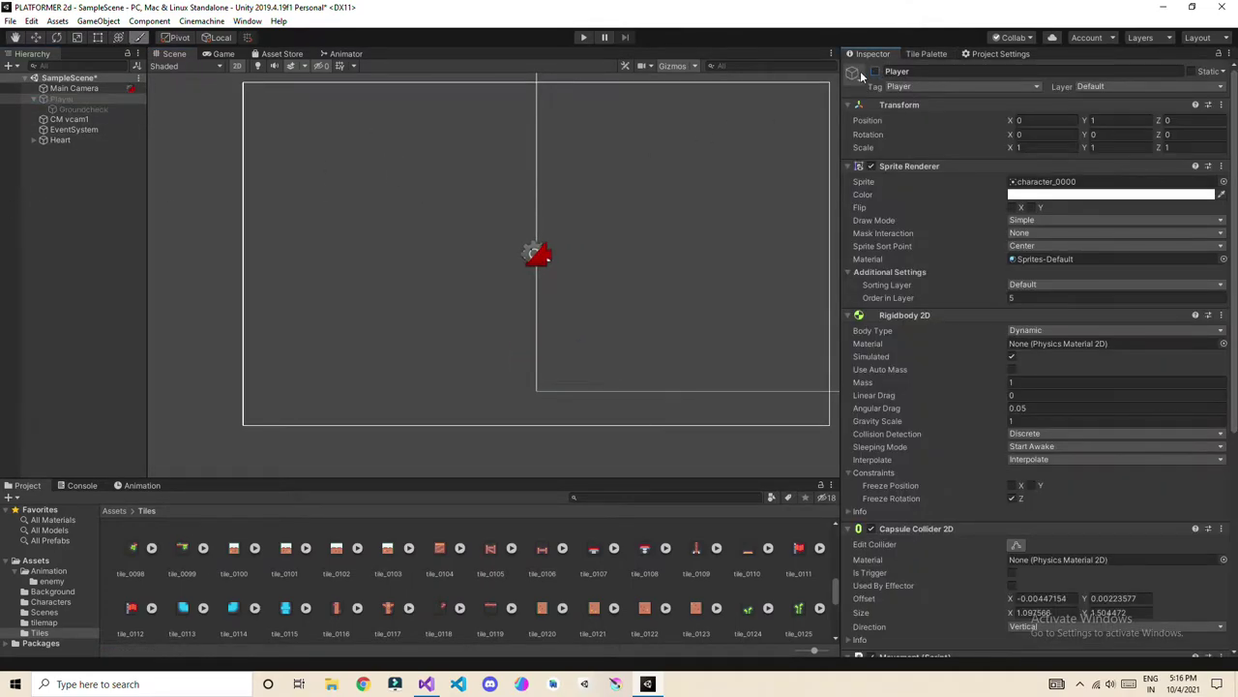
Add a regular 2D Tilemap with its parent grid to the scene.
right_click(45, 167)
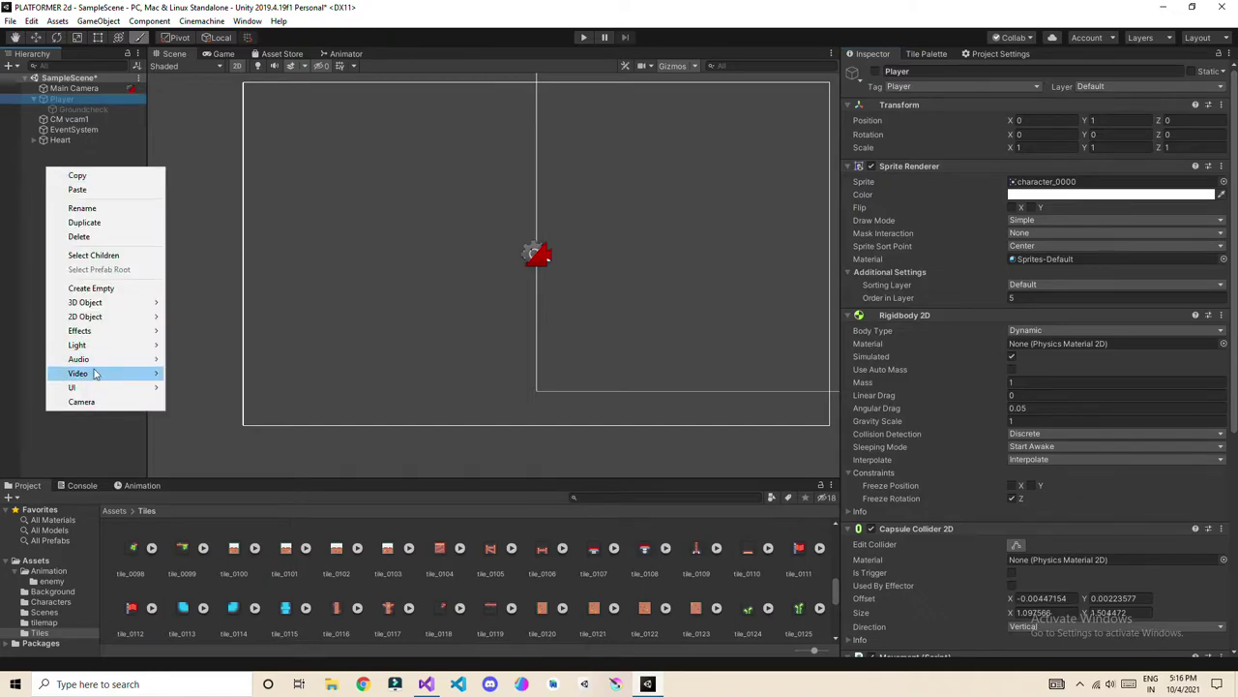
mouse_move(97, 318)
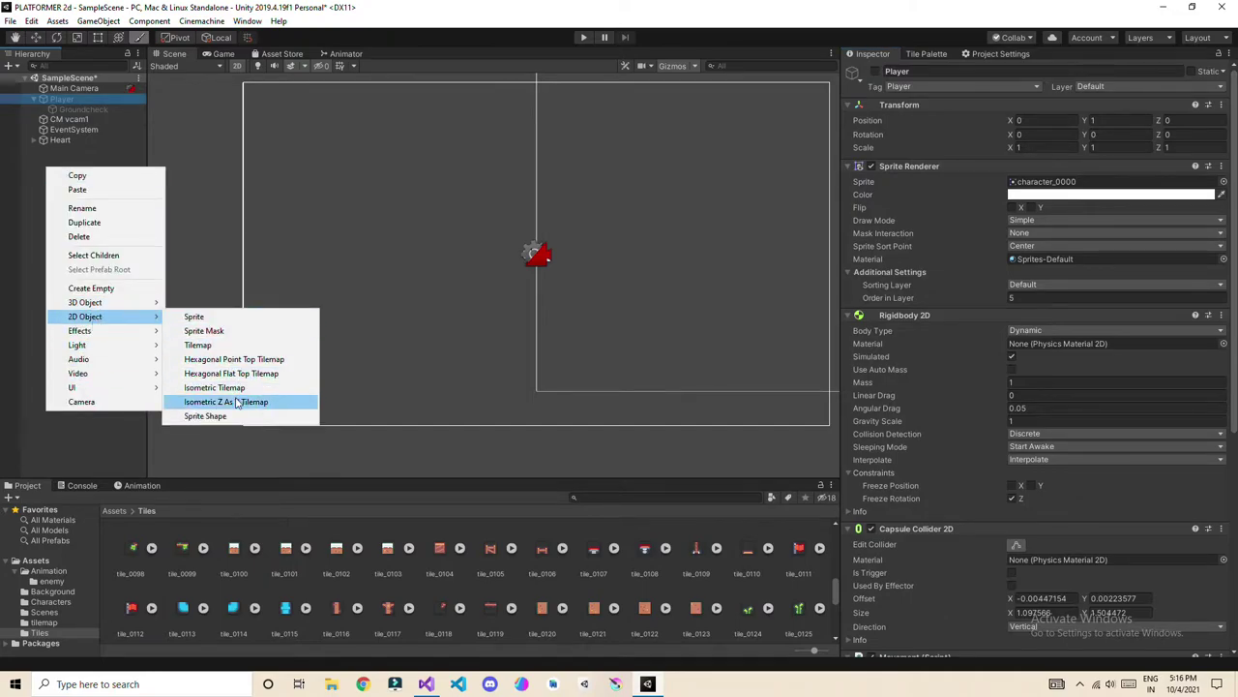
left_click(220, 352)
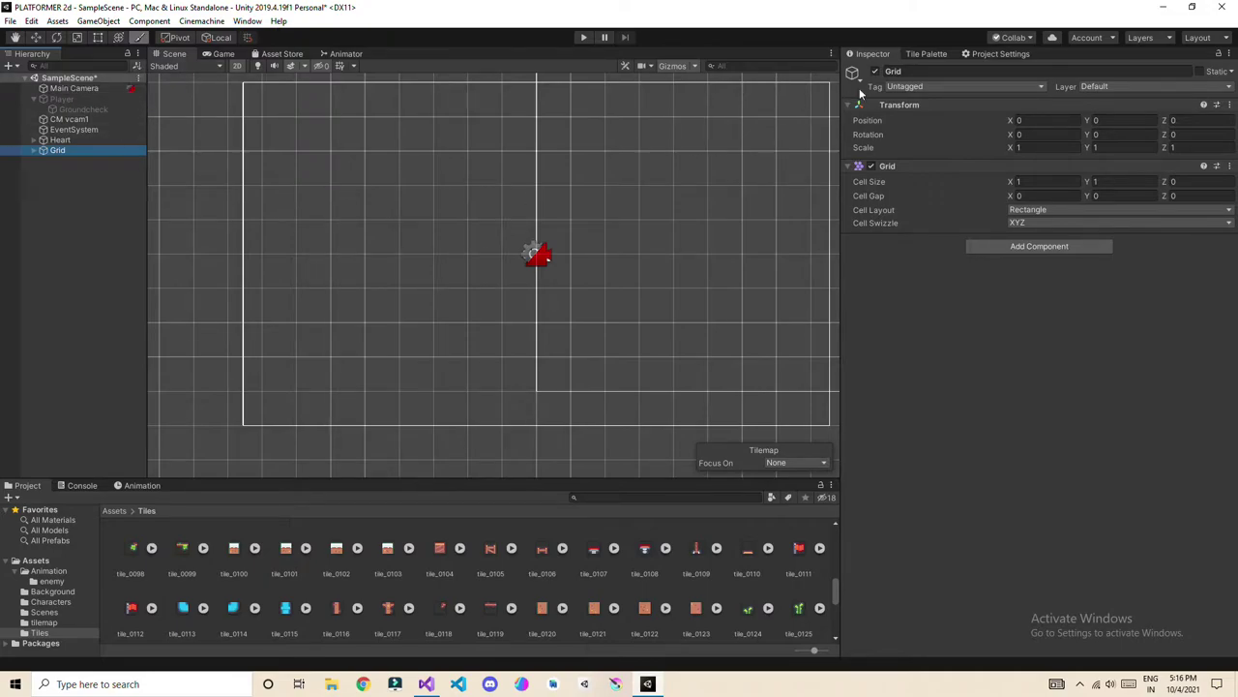
Rename the grid's tilemap to Ground and set its Order in Layer to 2.
left_click(34, 151)
left_click(60, 161)
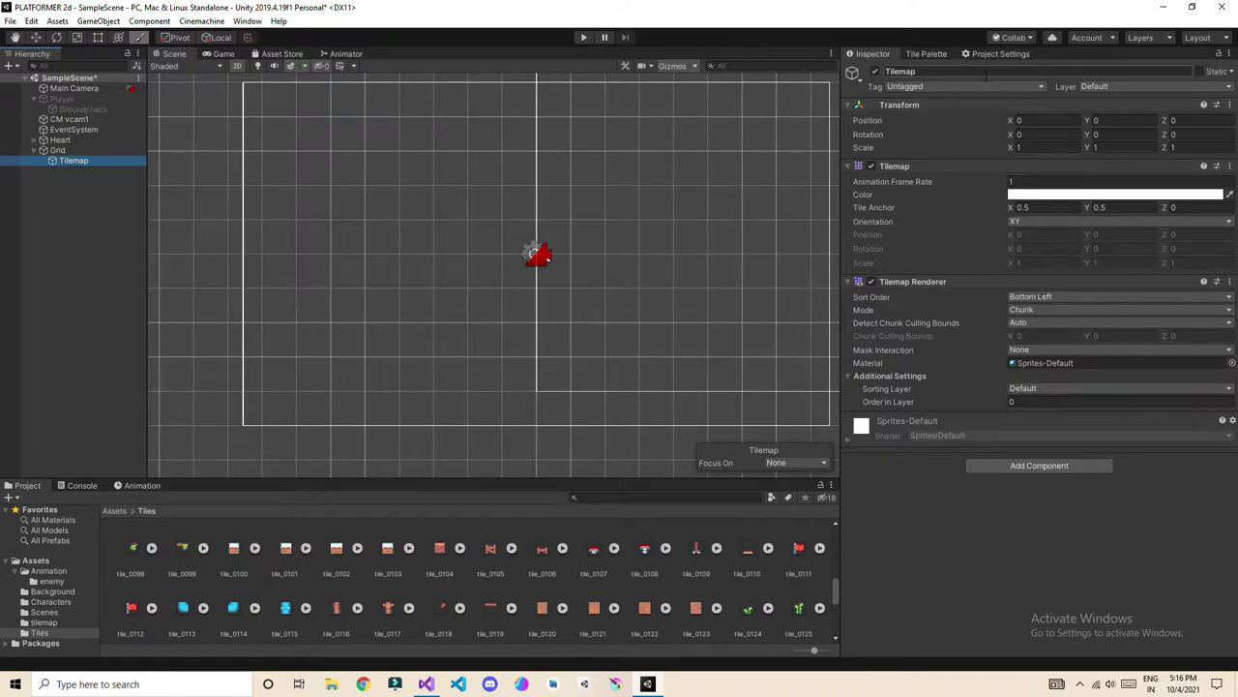
left_click(955, 72)
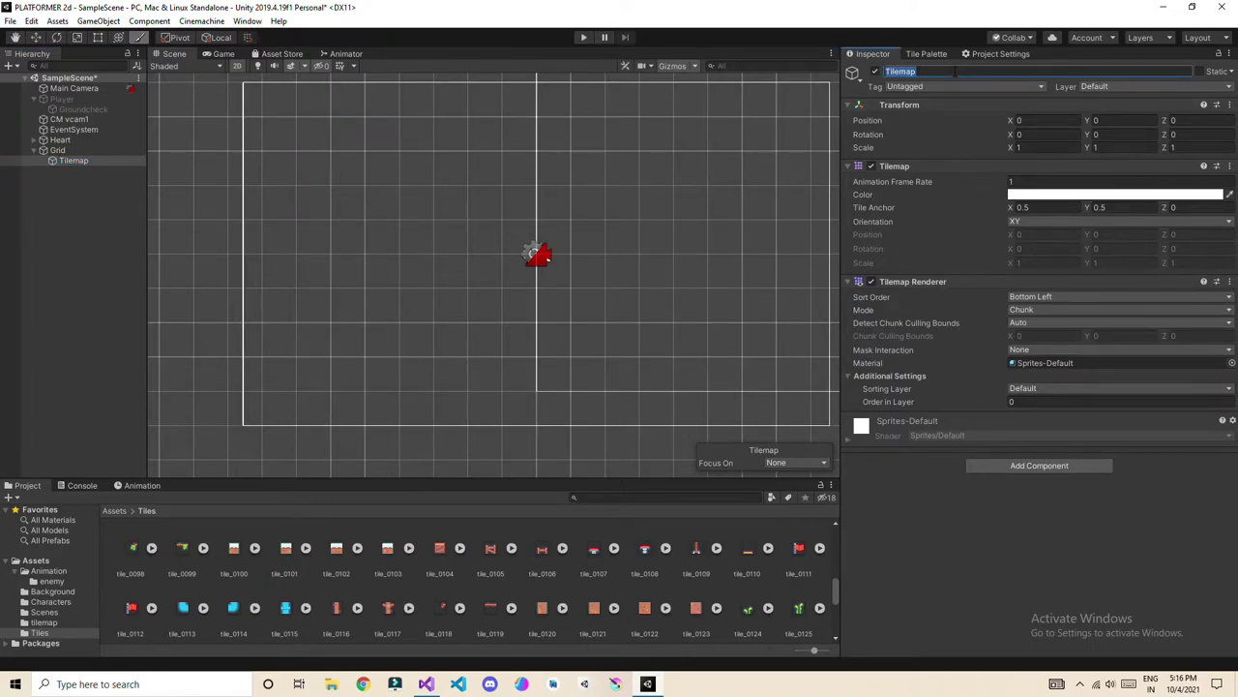
type("Ground")
left_click(901, 526)
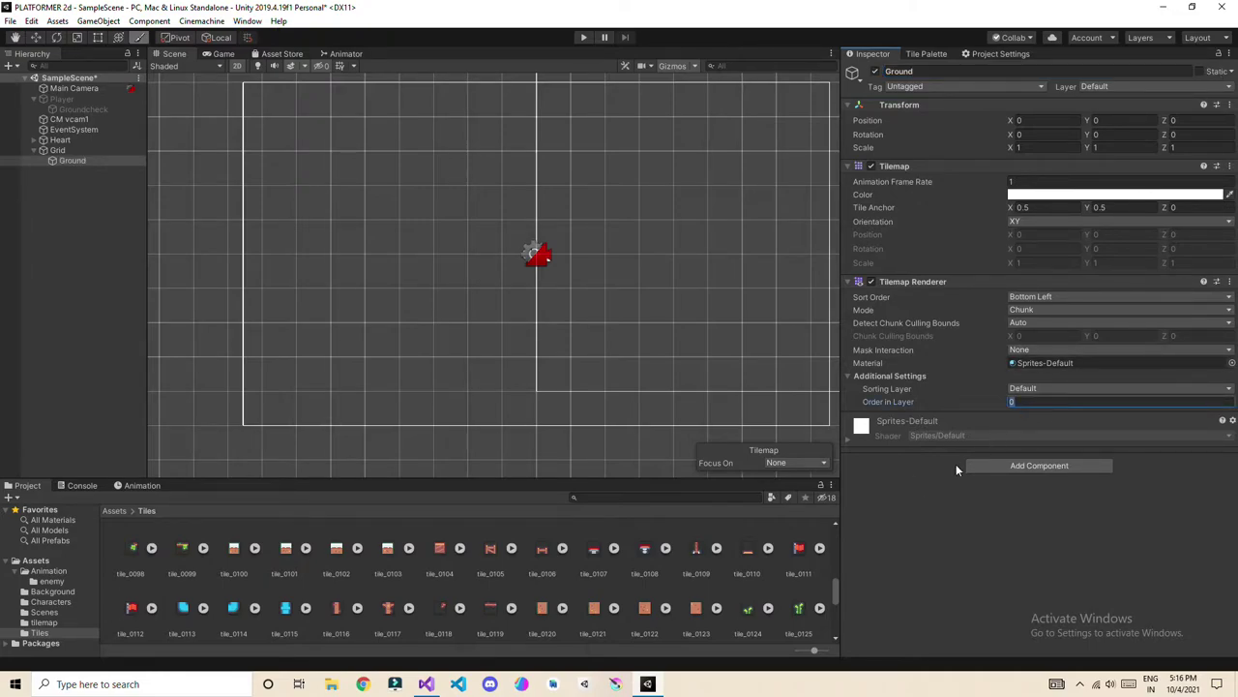
type("2")
key("Return")
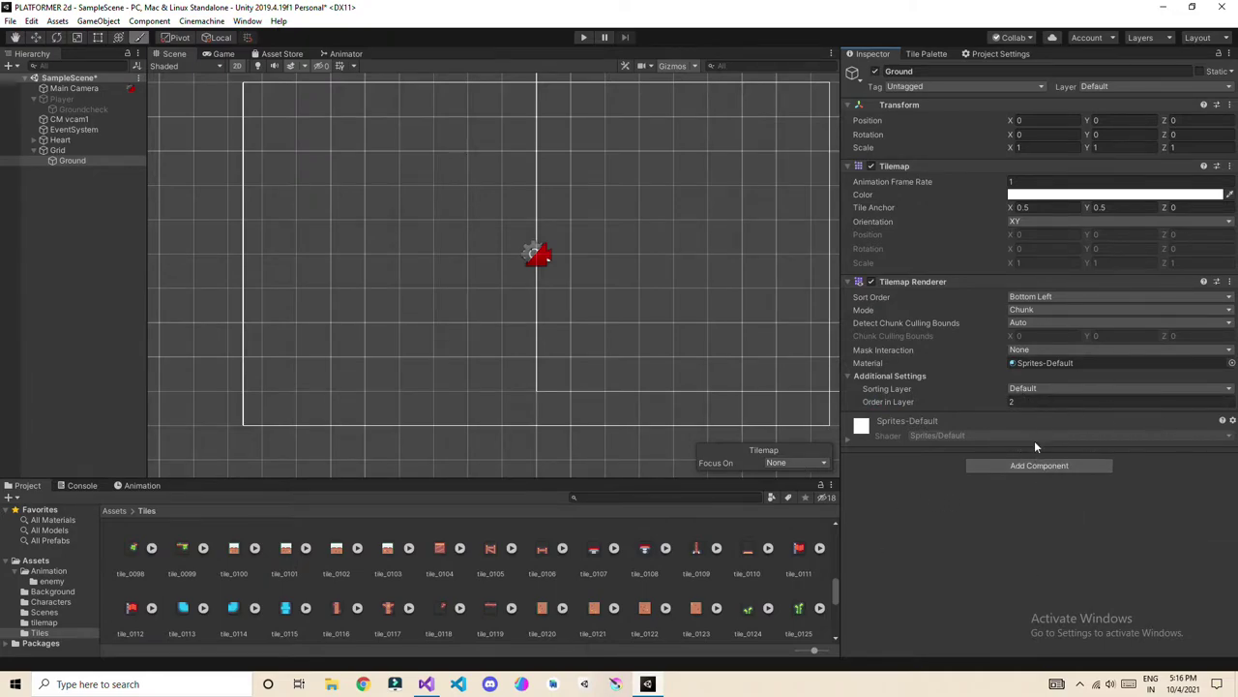
Duplicate the Ground tilemap three times under the grid.
left_click(65, 160, "ctrl")
left_click(66, 151)
left_click(67, 160)
key("ctrl+d")
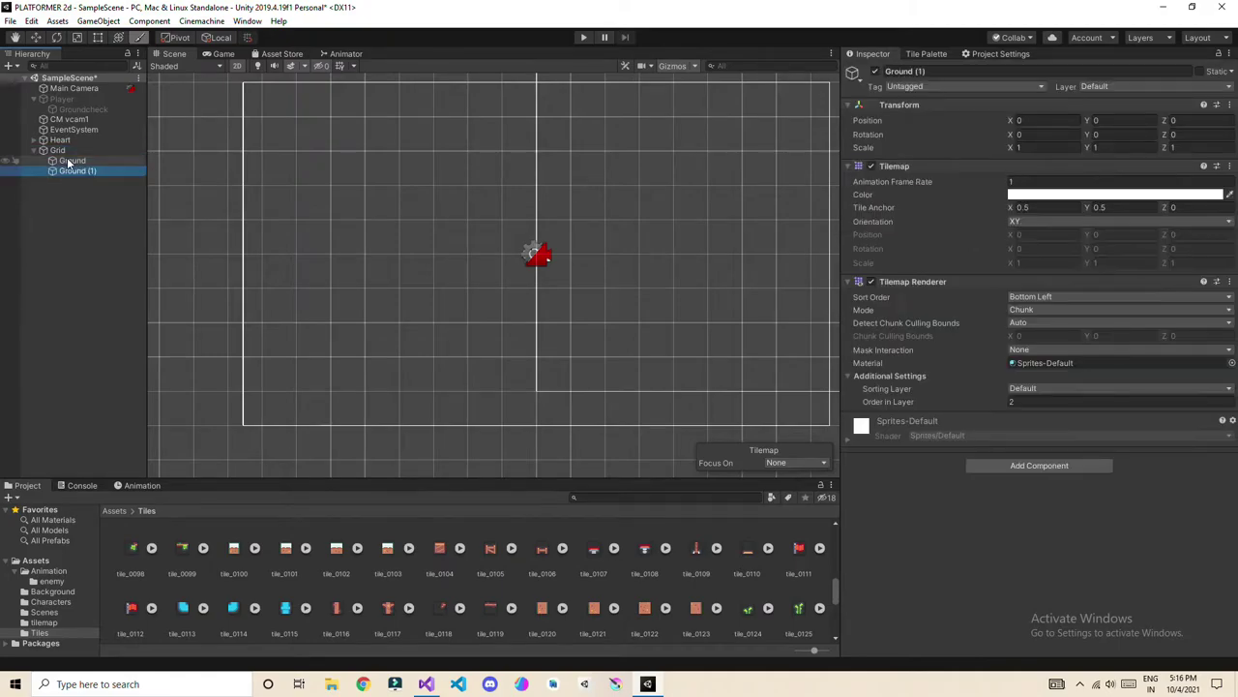
key("ctrl+d")
key("ctrl+d")
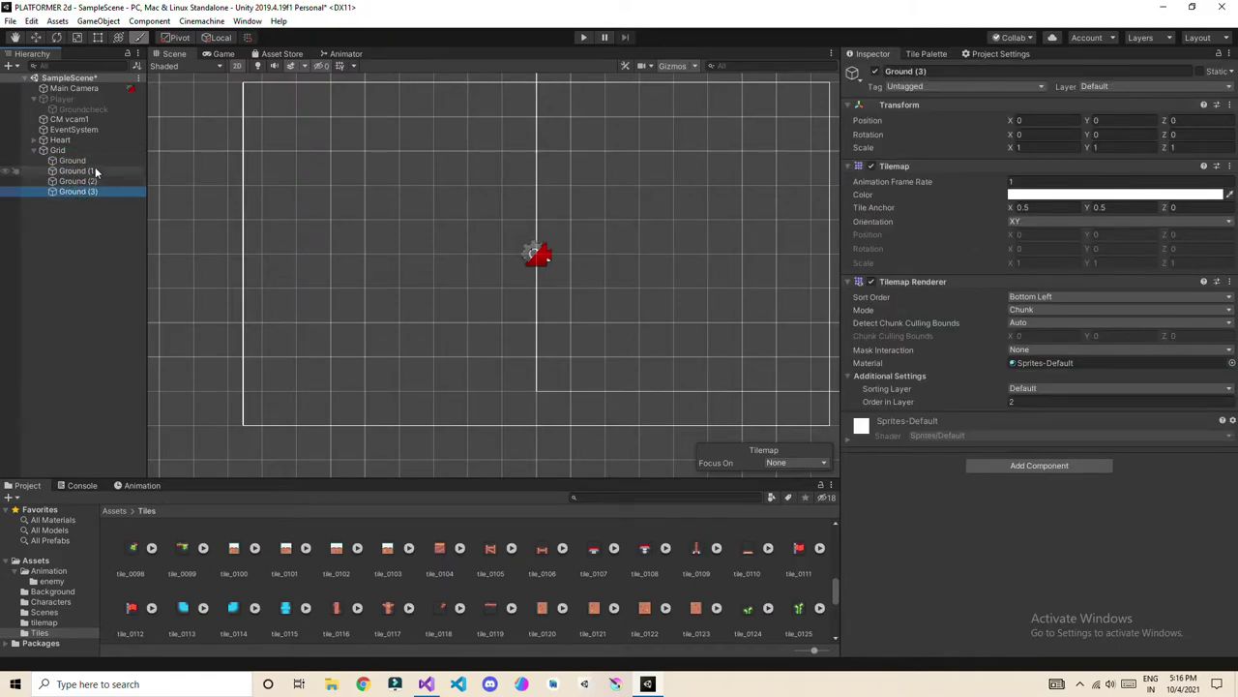
Rename the first Ground copy to Fence and set its Order in Layer to 1.
left_click(90, 170)
left_click(967, 71)
type("Fence")
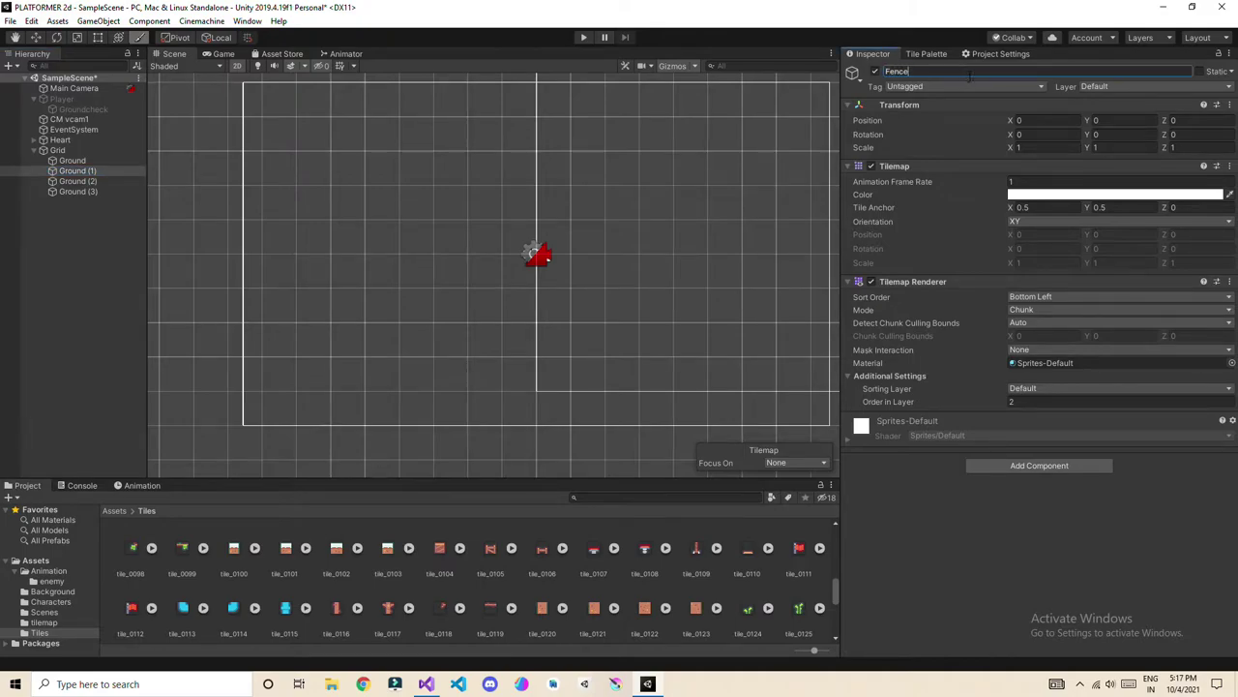
left_click(909, 588)
left_click(1050, 402)
type("1")
left_click(942, 503)
Rename the second Ground copy to "tree and grasse" and set its Order in Layer to 1.
left_click(86, 172)
left_click(88, 182)
left_click(950, 73)
type("tree and gr")
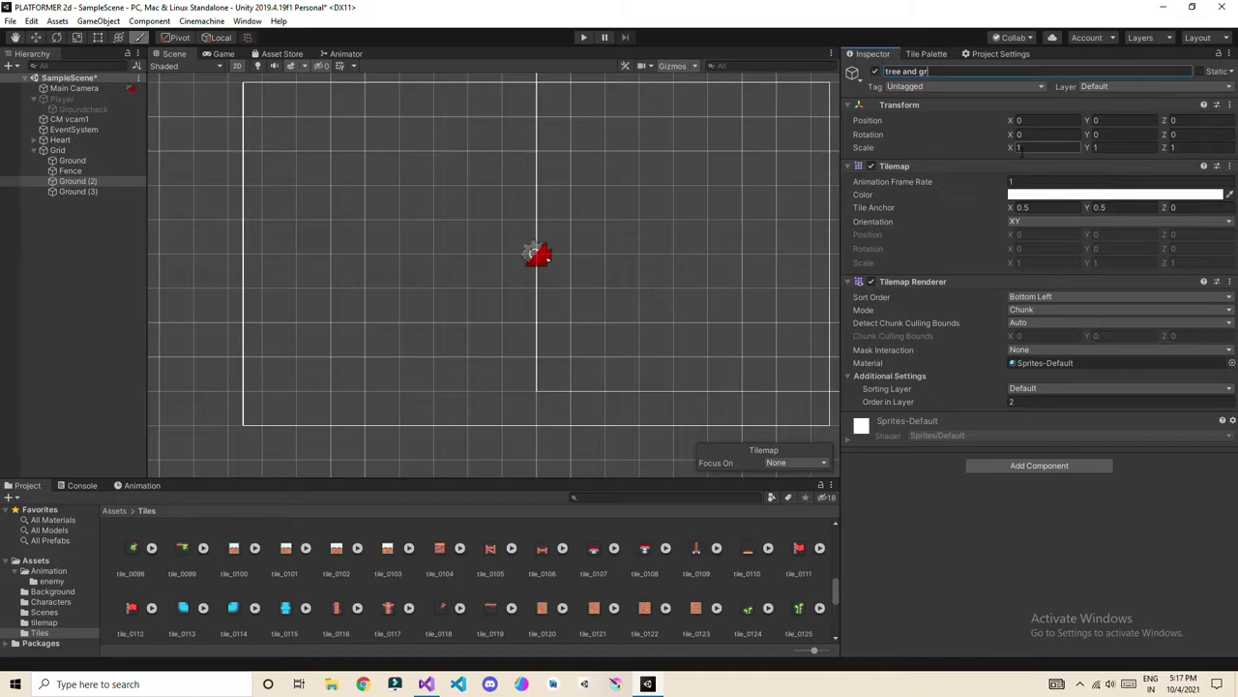
type("asse")
left_click(1026, 399)
type("1")
key("Return")
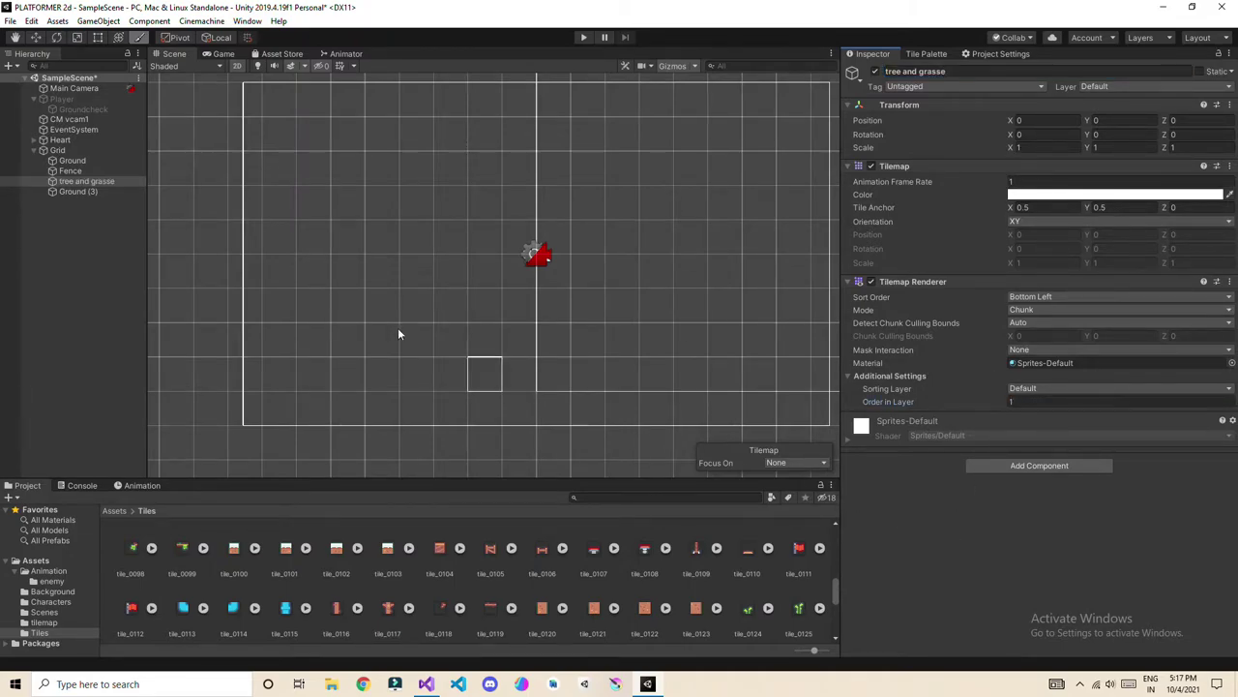
Rename the last Ground copy under the grid to water and set its Order in Layer to 1.
right_click(93, 191)
left_click(945, 70)
left_click(944, 69)
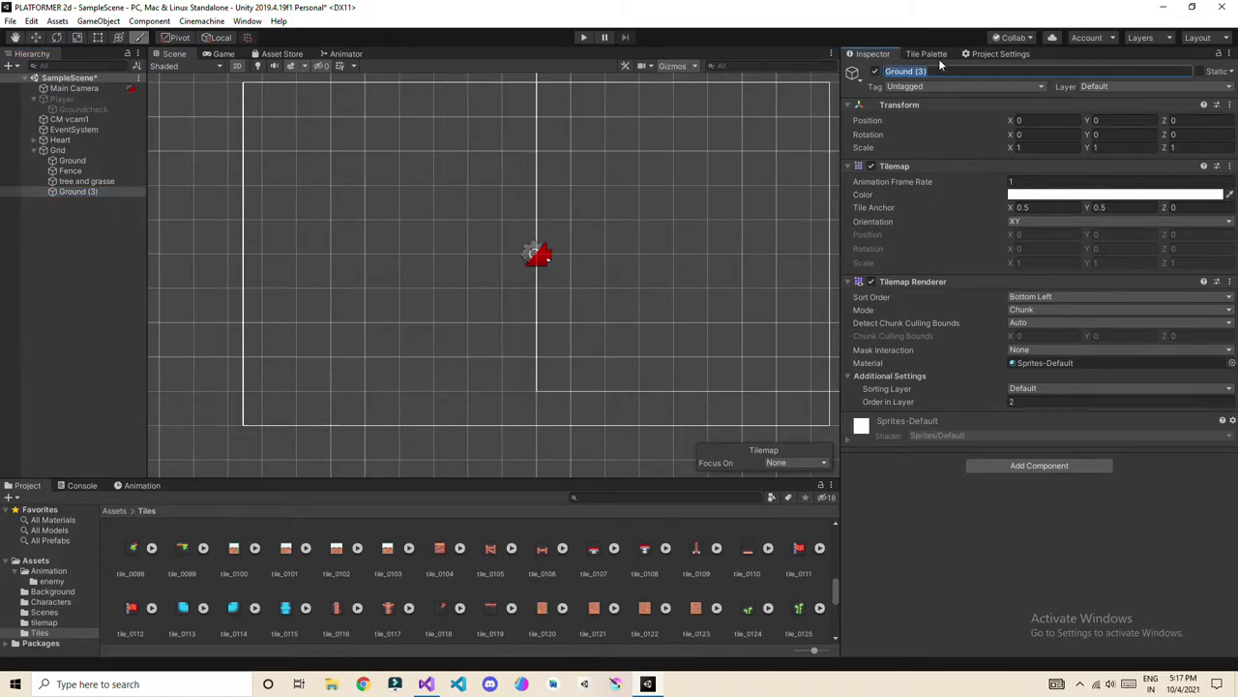
type("water")
key("Return")
left_click(1023, 400)
type("1")
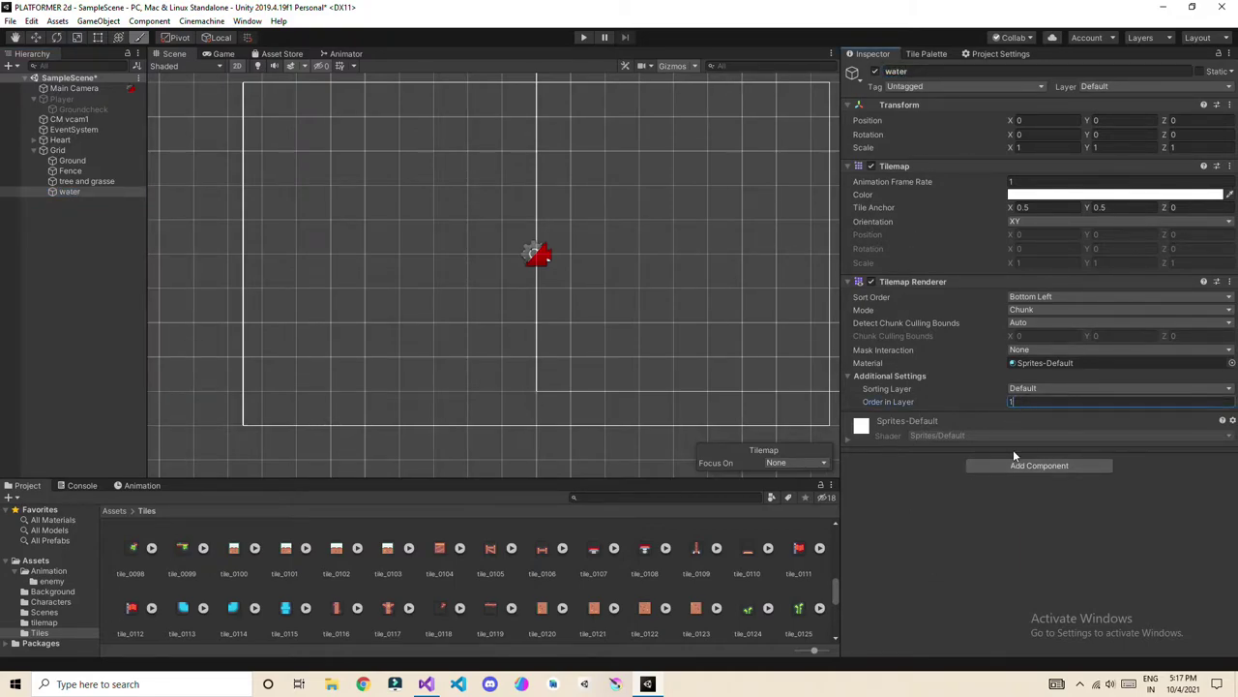
key("Return")
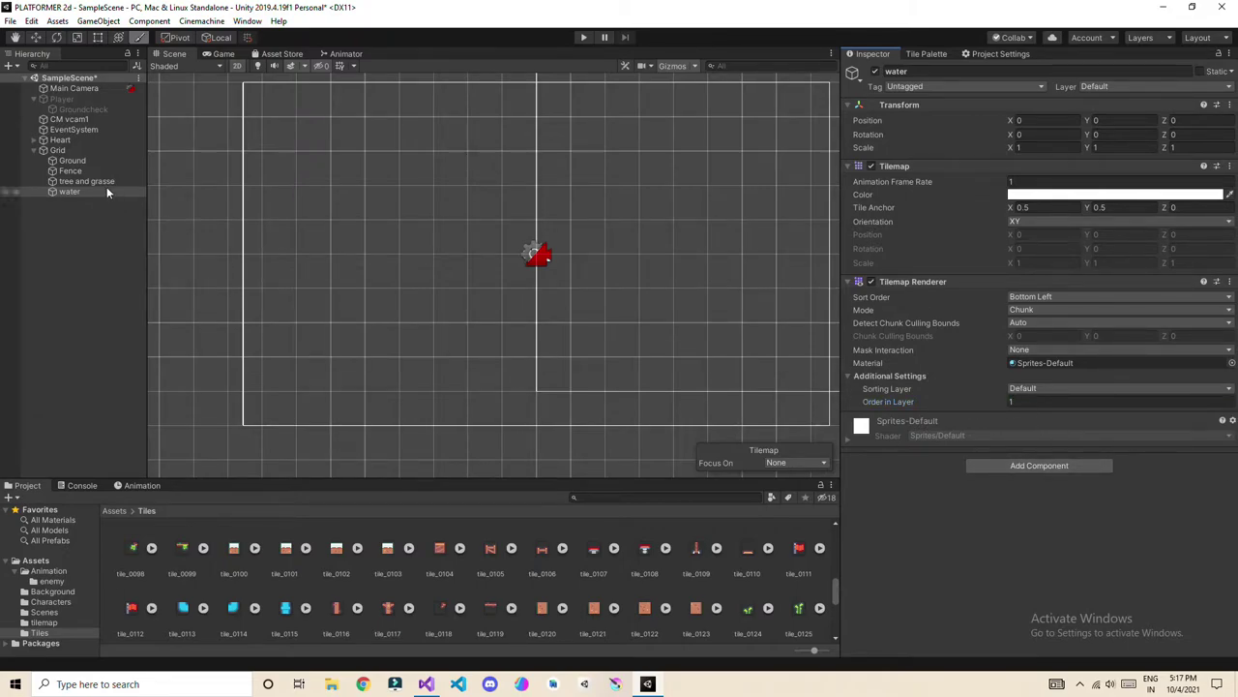
Add a Tilemap Collider 2D to the Ground tilemap and assign the object to the Ground layer.
left_click(78, 171, "shift")
left_click(92, 161)
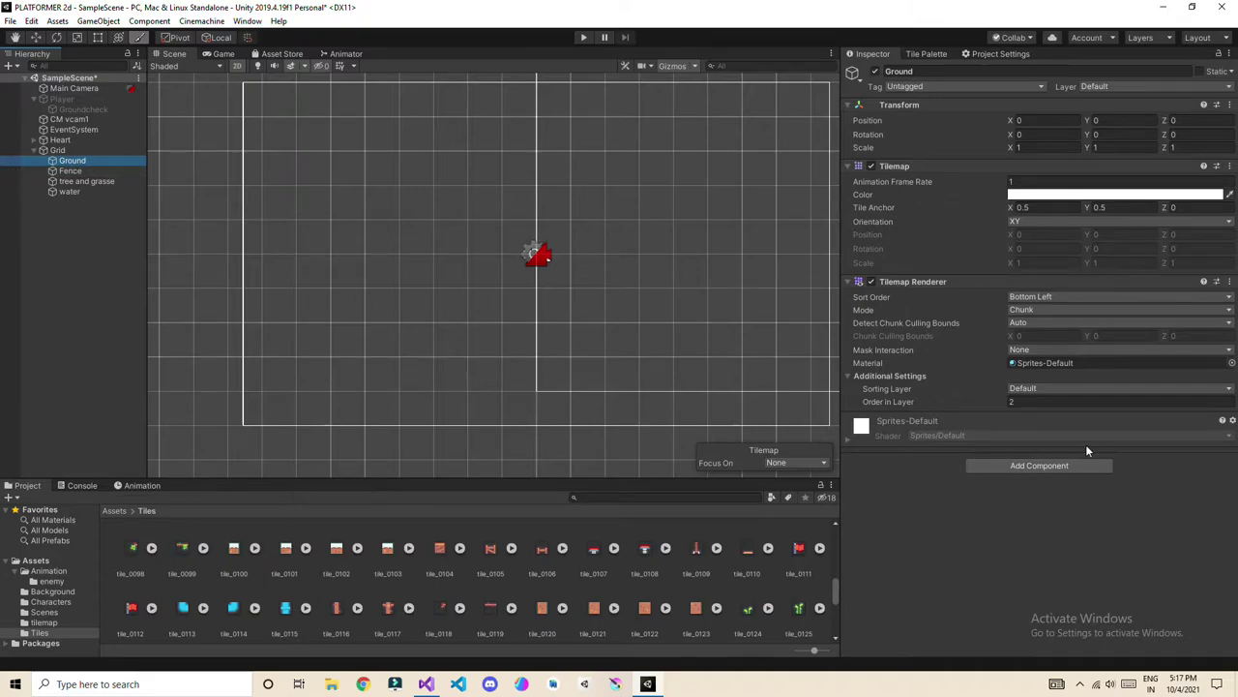
left_click(1025, 465)
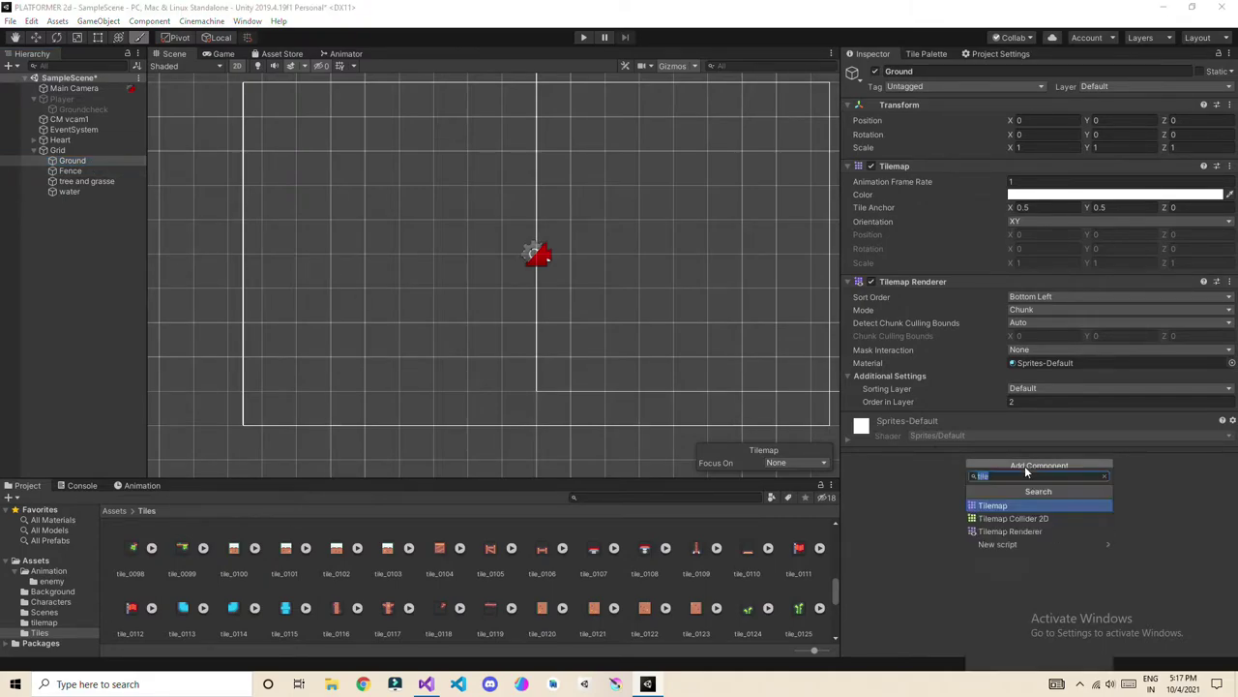
left_click(1043, 519)
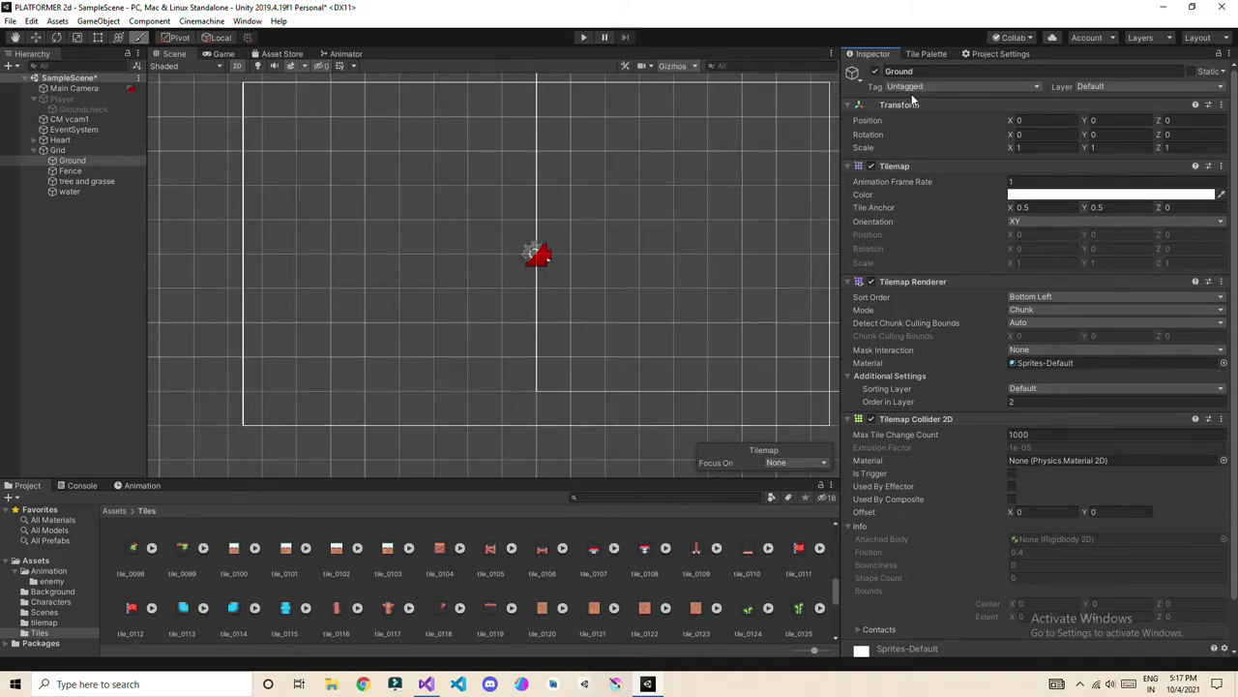
left_click(1113, 86)
left_click(1105, 171)
Try painting grass tiles on the Ground tilemap with freehand strokes and a box fill.
left_click(917, 55)
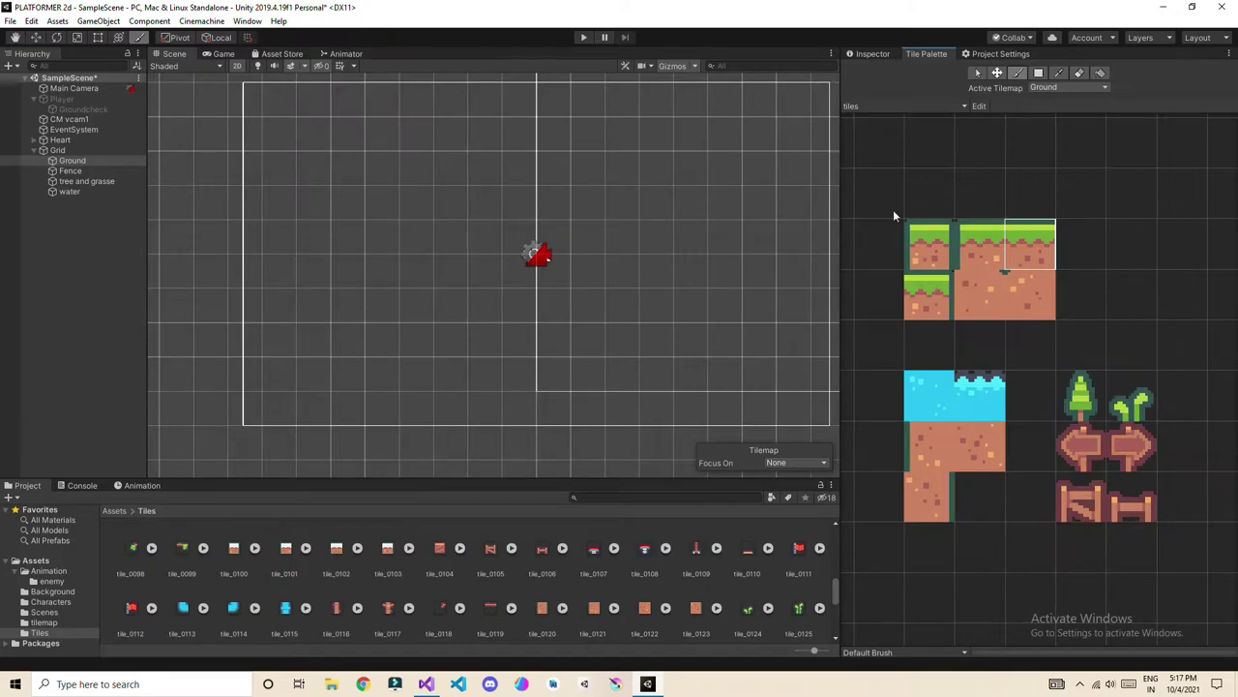
left_click(988, 258)
mouse_move(245, 340)
left_mouse_down()
mouse_move(638, 325)
mouse_move(760, 235)
left_mouse_up()
left_click_drag(691, 237, 682, 204)
mouse_move(795, 169)
left_mouse_down()
mouse_move(512, 235)
mouse_move(624, 237)
left_mouse_up()
left_click_drag(451, 376, 280, 308)
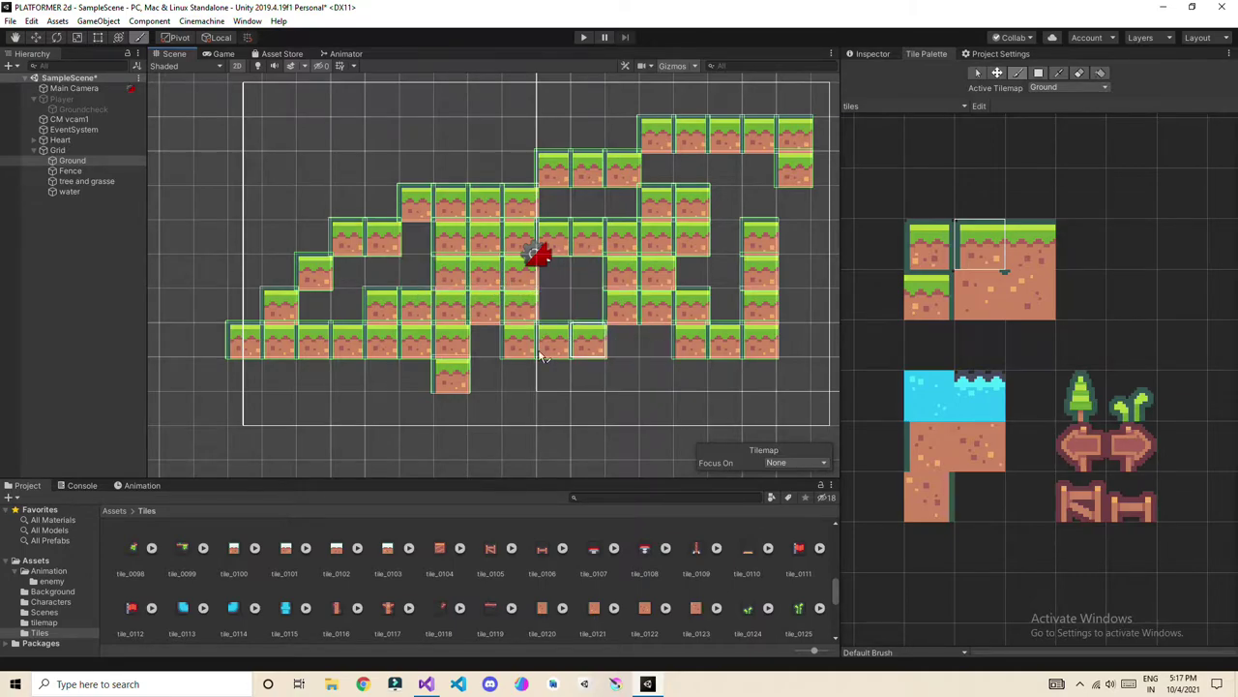
left_click_drag(484, 407, 665, 401)
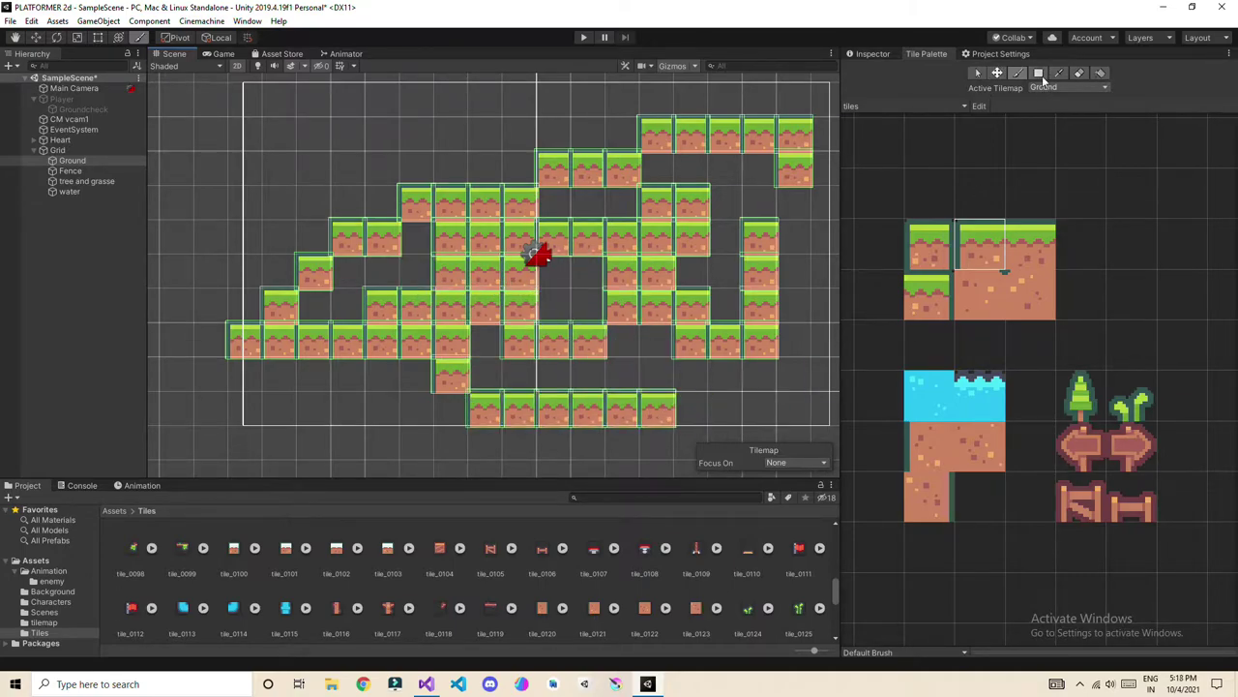
left_click(1040, 73)
left_click_drag(311, 98, 520, 168)
Erase all the trial grass tiles from the Ground tilemap.
left_click(1084, 76)
mouse_move(589, 237)
left_mouse_down()
mouse_move(661, 177)
mouse_move(768, 202)
left_mouse_up()
mouse_move(645, 200)
left_mouse_down()
mouse_move(455, 320)
mouse_move(559, 160)
mouse_move(329, 165)
mouse_move(354, 116)
mouse_move(500, 208)
left_mouse_up()
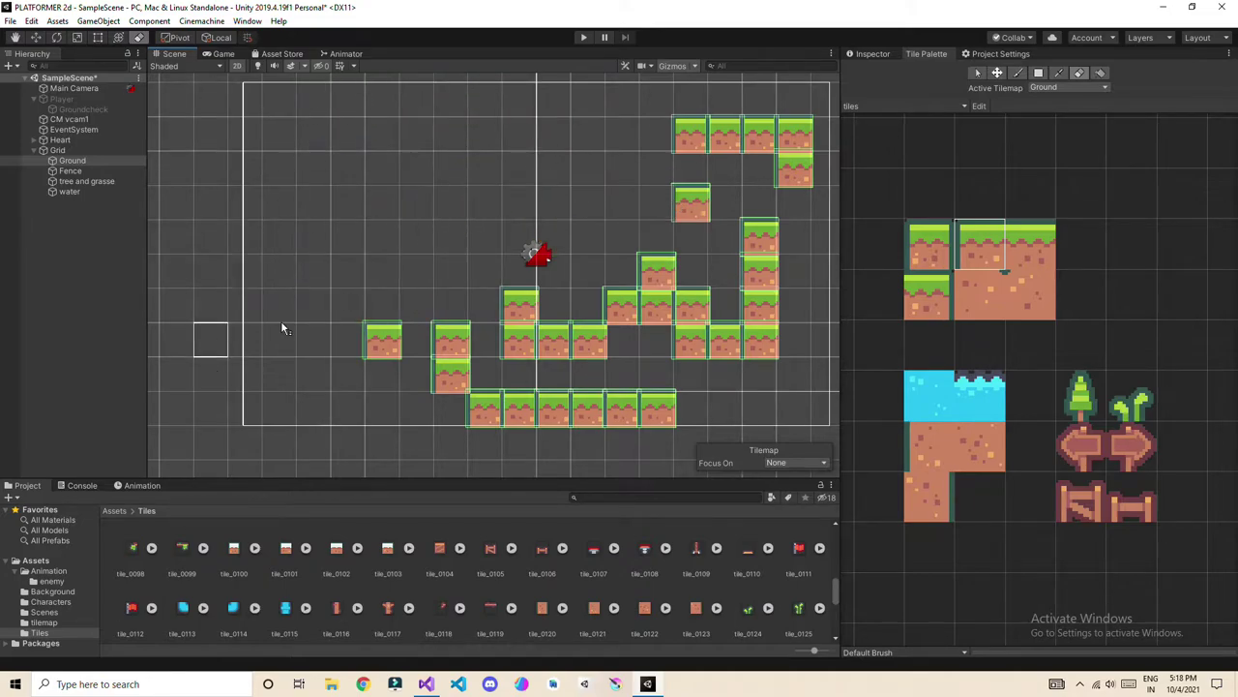
mouse_move(367, 313)
left_mouse_down()
mouse_move(448, 340)
mouse_move(429, 351)
left_mouse_up()
mouse_move(459, 394)
left_mouse_down()
mouse_move(545, 435)
mouse_move(838, 218)
left_mouse_up()
mouse_move(802, 132)
left_mouse_down()
mouse_move(658, 135)
mouse_move(760, 274)
mouse_move(760, 337)
mouse_move(636, 306)
mouse_move(686, 300)
left_mouse_up()
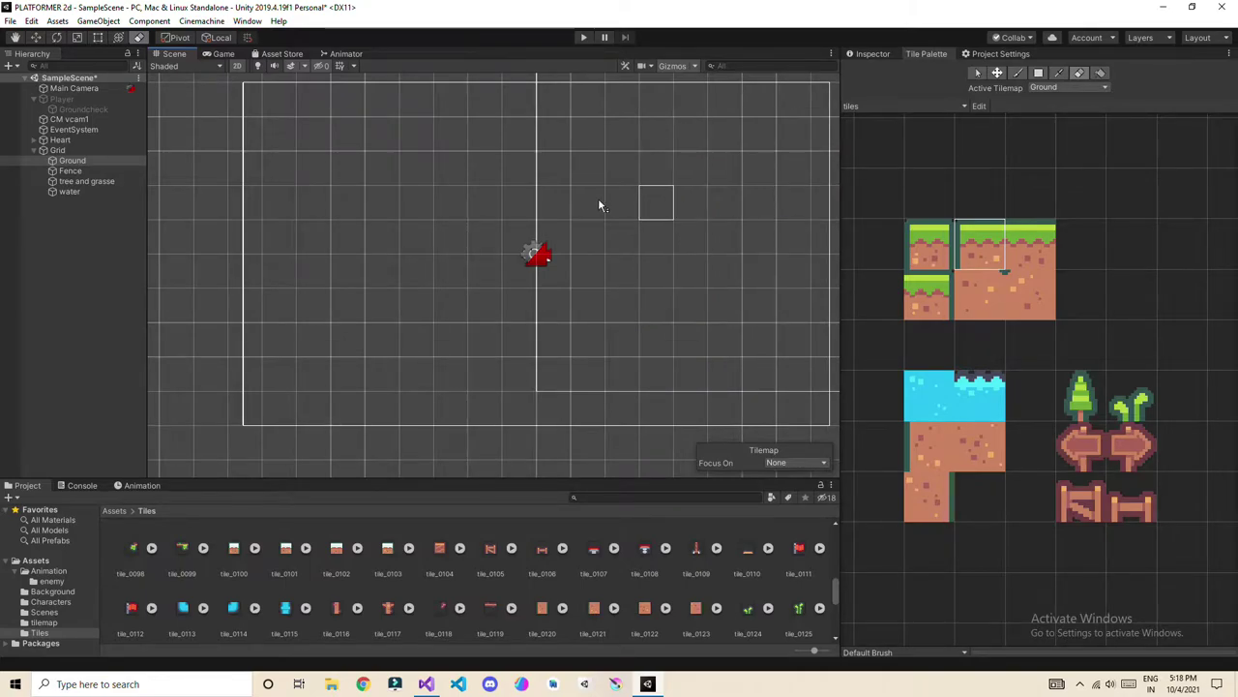
Paint the left-edge and middle grass tiles as a two-tile start of the ground near the camera frame's lower-left corner.
left_click(875, 55)
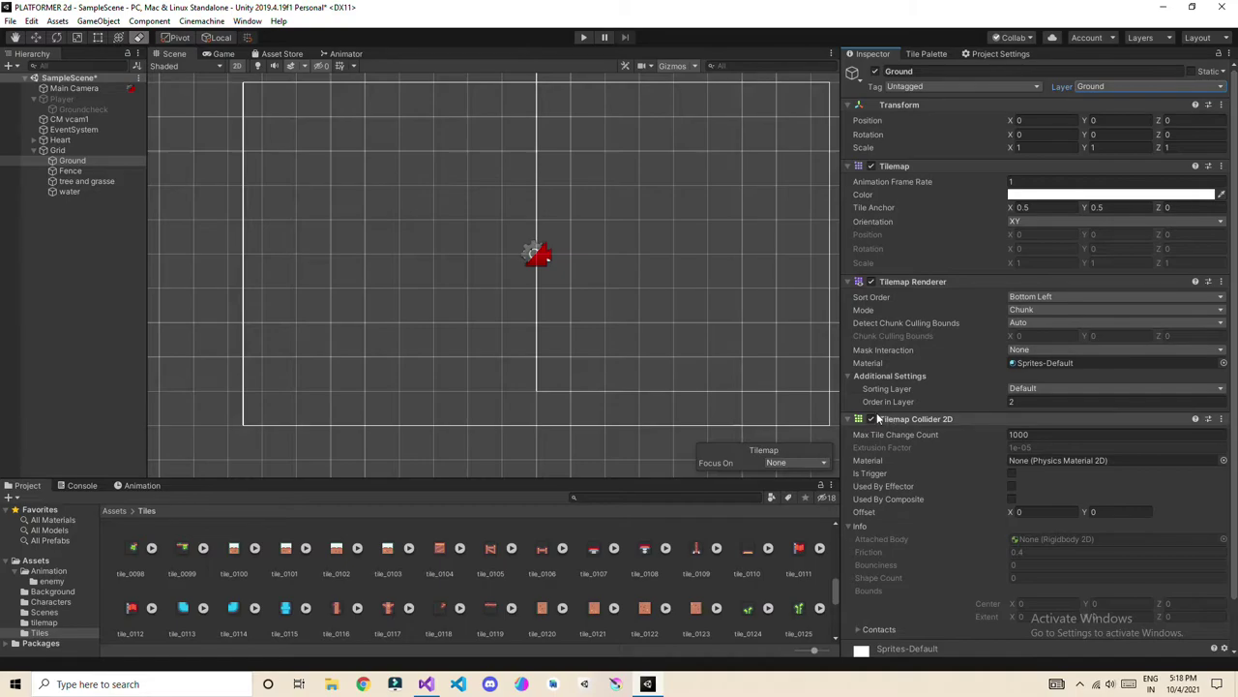
left_click(925, 55)
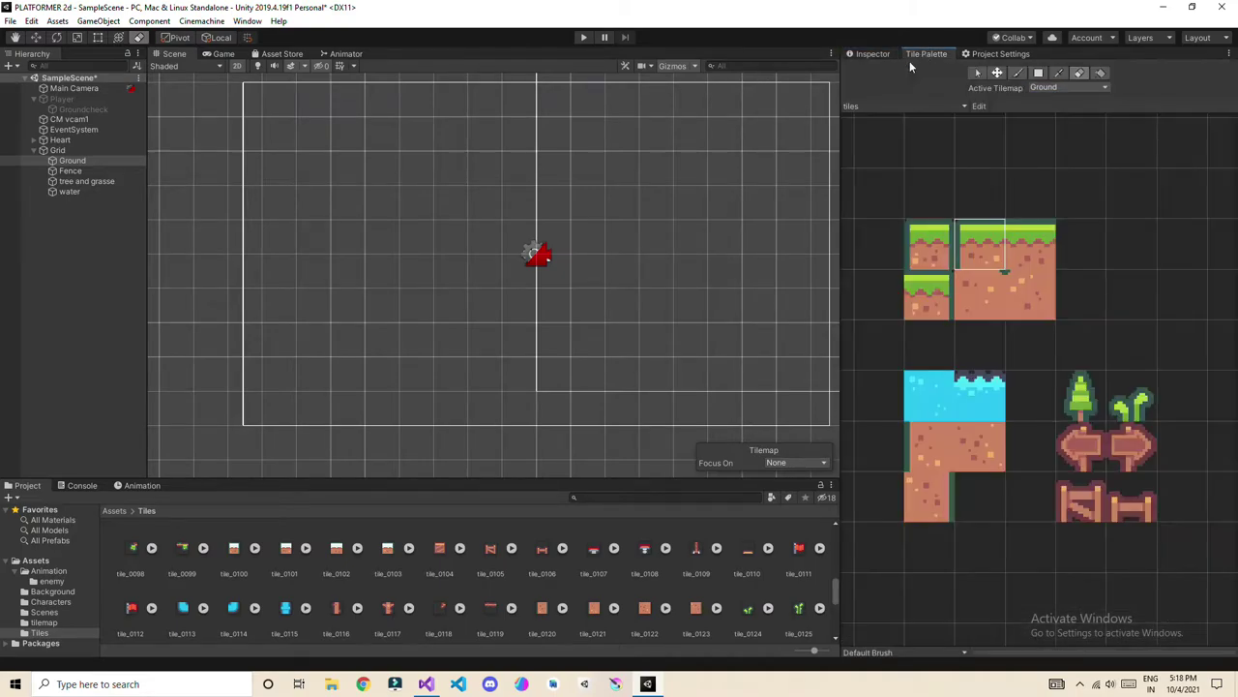
scroll(351, 320, "down", 5)
middle_click_drag(348, 319, 443, 340)
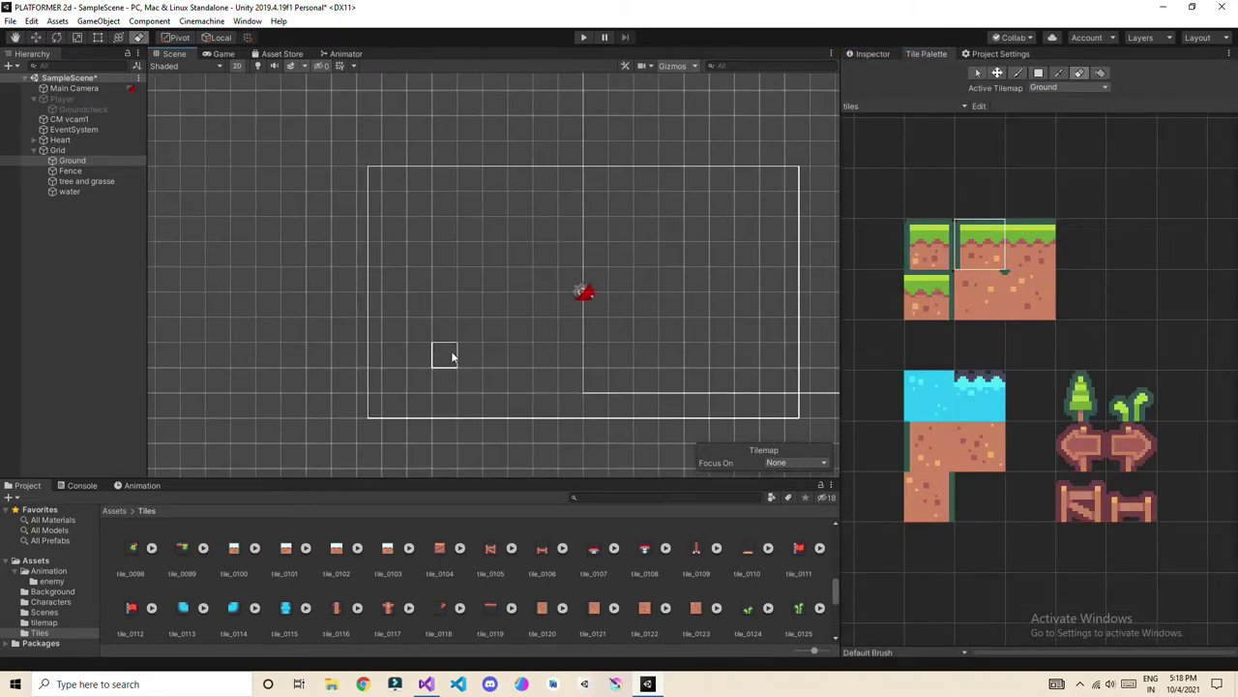
scroll(934, 301, "up", 2)
scroll(416, 375, "up", 2)
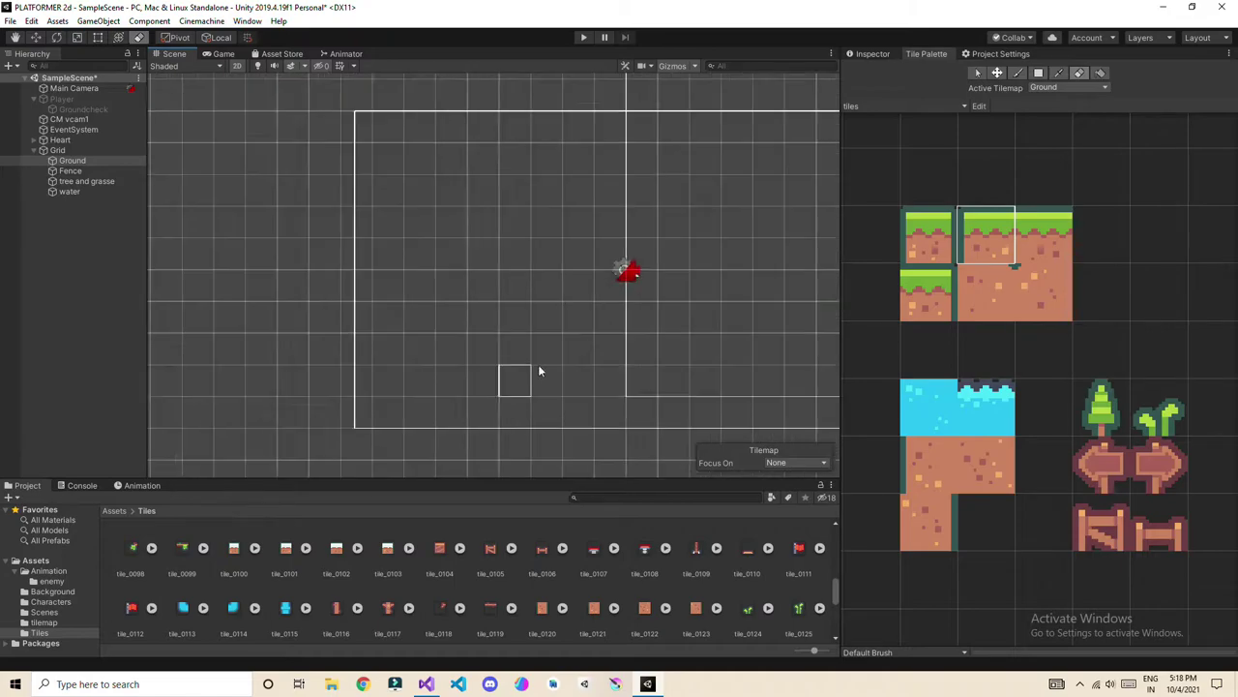
left_click_drag(1029, 238, 1031, 240)
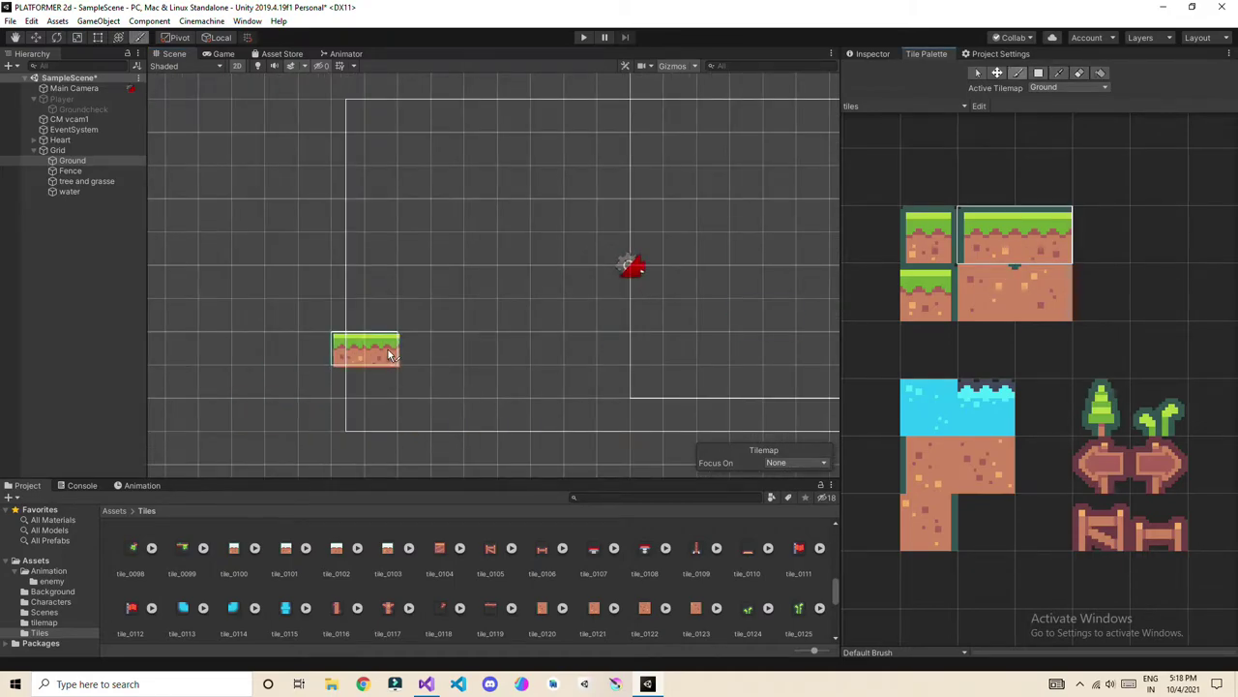
left_click(387, 377)
Box-fill middle grass tiles to extend the starting ground row beyond the camera frame's right edge.
scroll(614, 246, "down", 2)
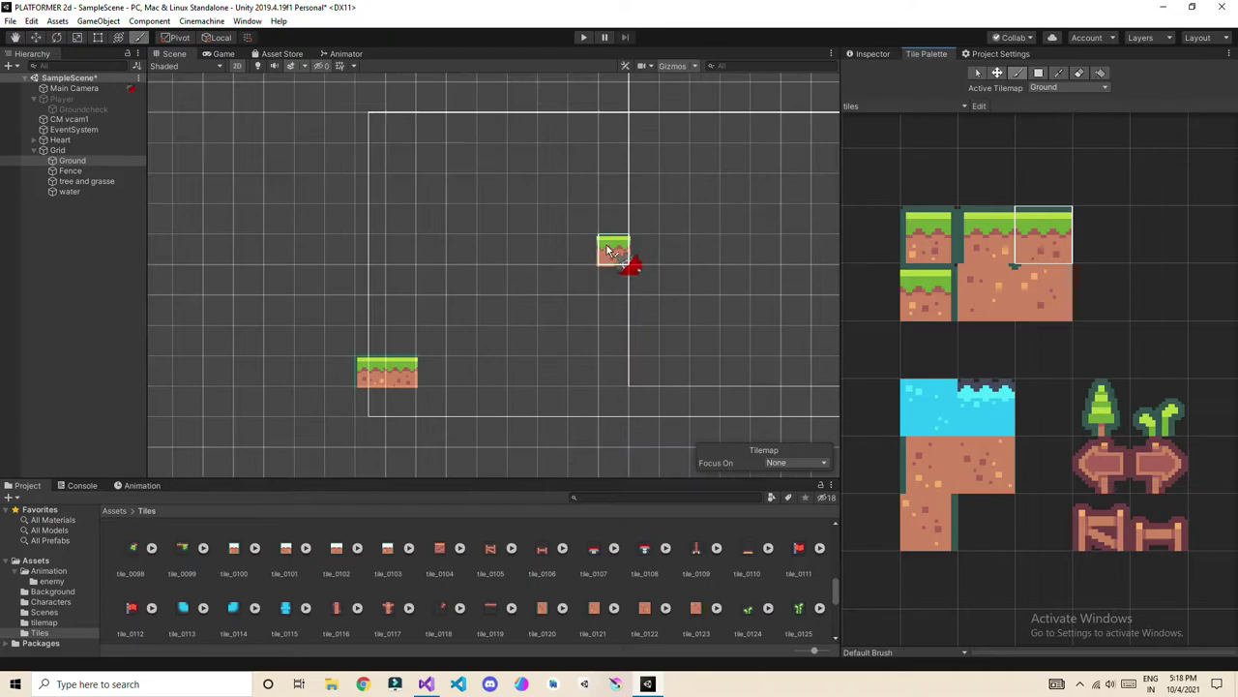
middle_click_drag(609, 250, 459, 240)
left_click(1038, 74)
scroll(515, 246, "down", 2)
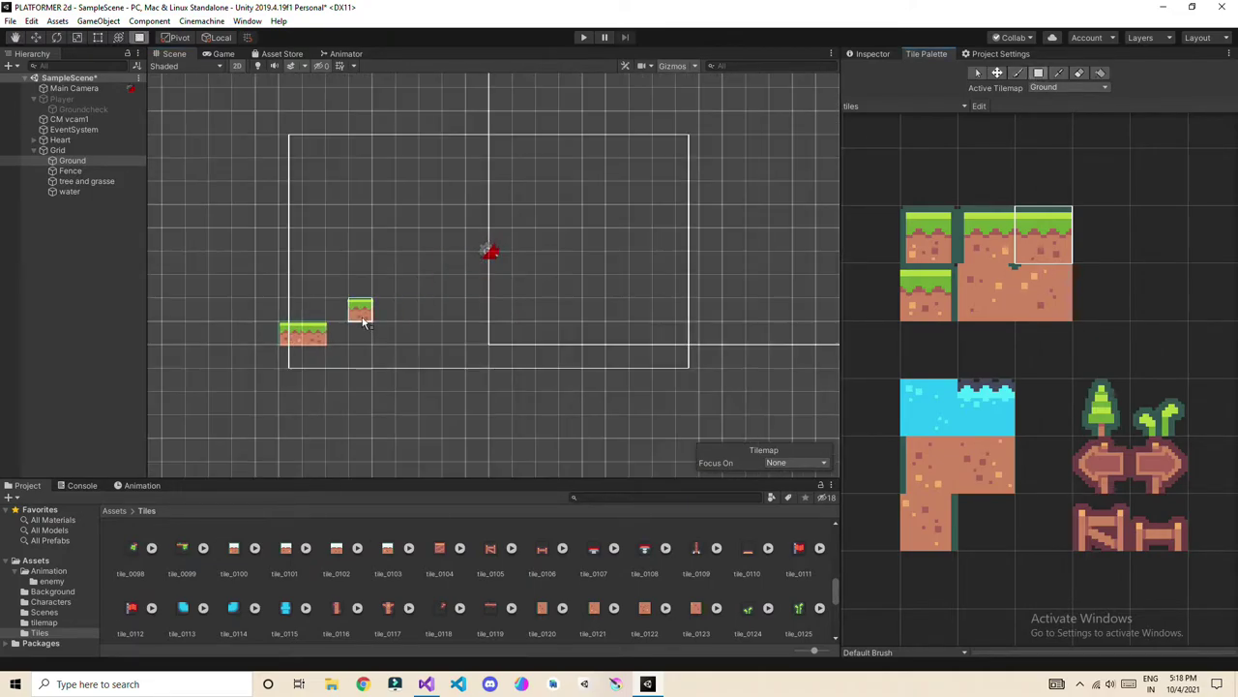
left_click_drag(334, 336, 722, 338)
Paint two further grass rows to the right, each one tile higher than the last and starting with a left-edge tile.
middle_click_drag(737, 302, 567, 317)
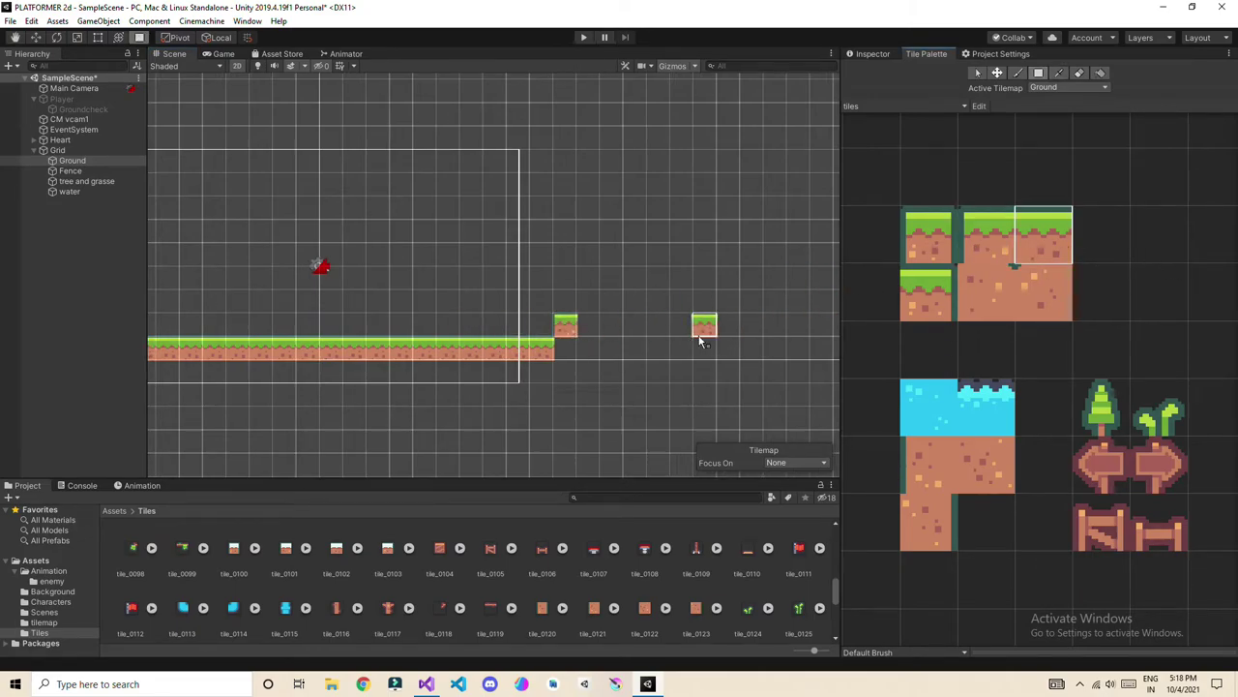
left_click_drag(672, 338, 687, 329)
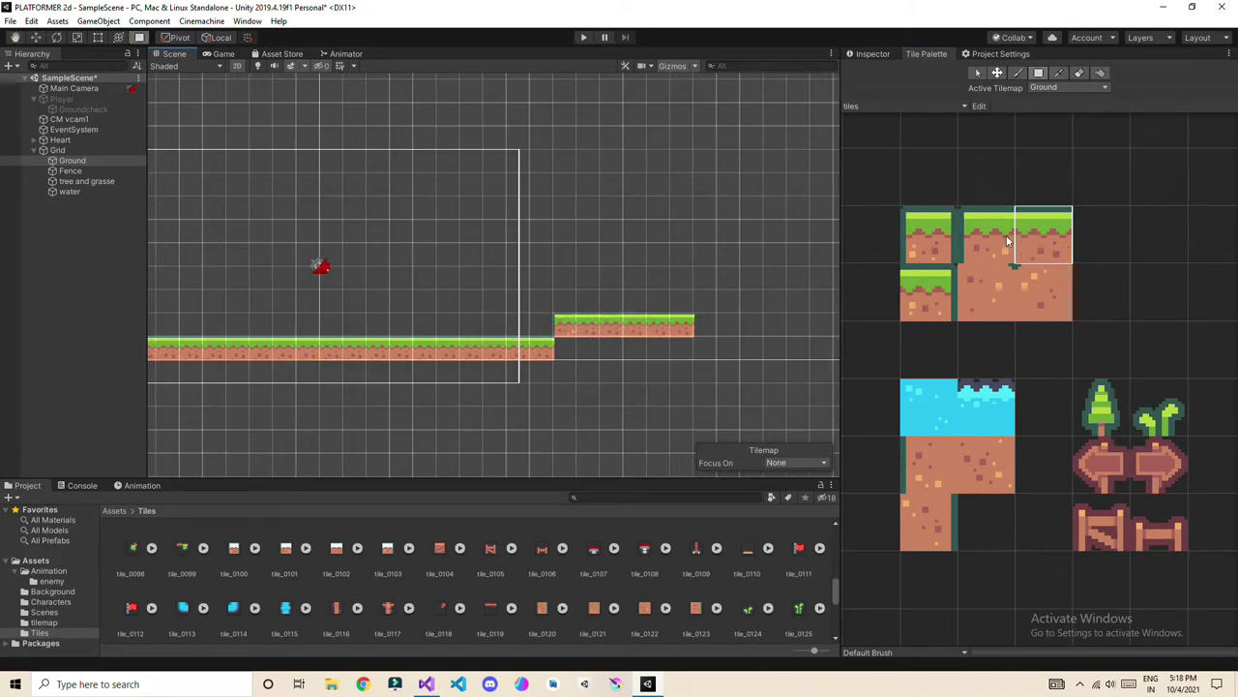
left_click(710, 309)
middle_click_drag(752, 303, 633, 311)
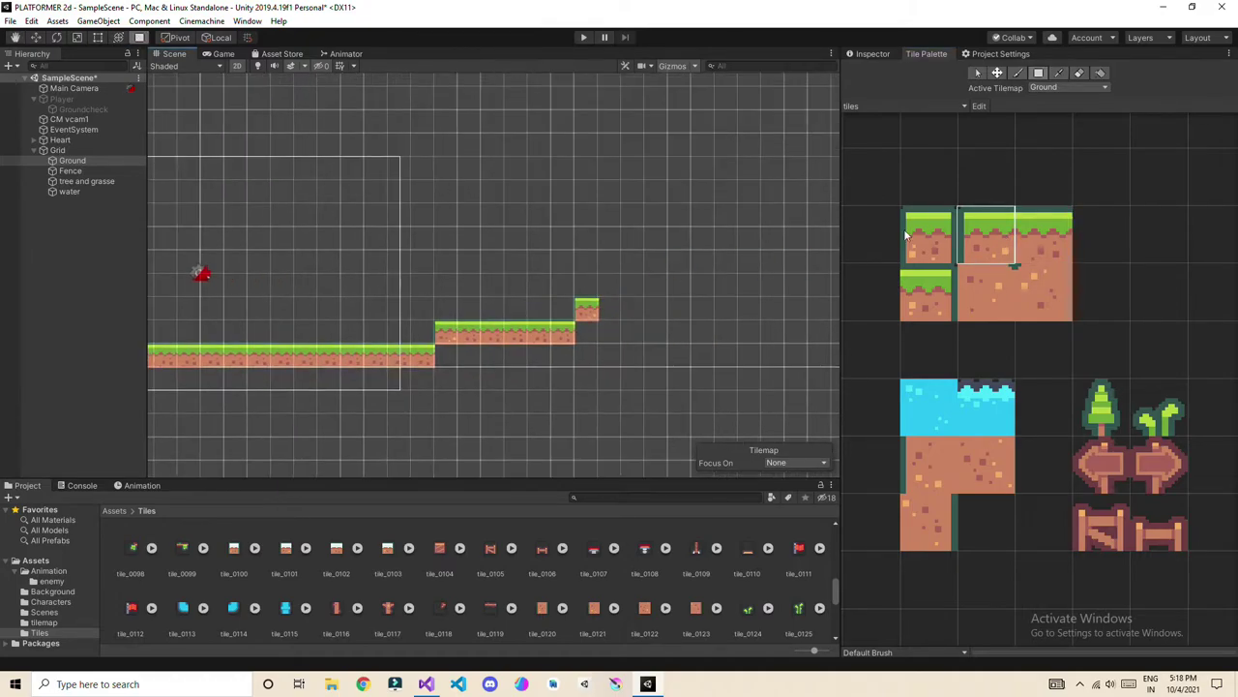
left_click_drag(609, 315, 774, 312)
scroll(774, 310, "down", 2)
middle_click_drag(772, 307, 665, 320)
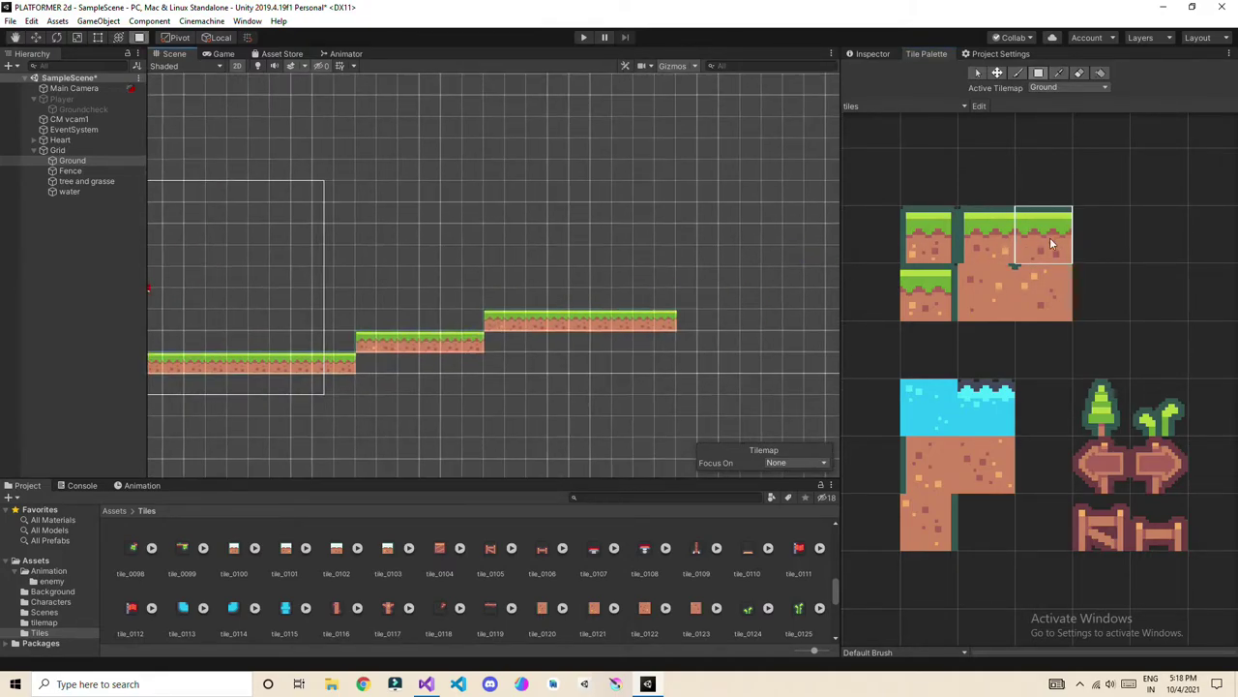
Cap the highest grass row with a right-edge tile and box-fill plain dirt beneath all three stepped rows.
scroll(983, 295, "up", 2)
left_click(909, 301)
left_click(688, 320)
scroll(699, 317, "down", 1)
left_click(965, 299)
middle_click_drag(406, 363, 677, 324)
scroll(384, 327, "down", 5)
left_click_drag(382, 325, 745, 414)
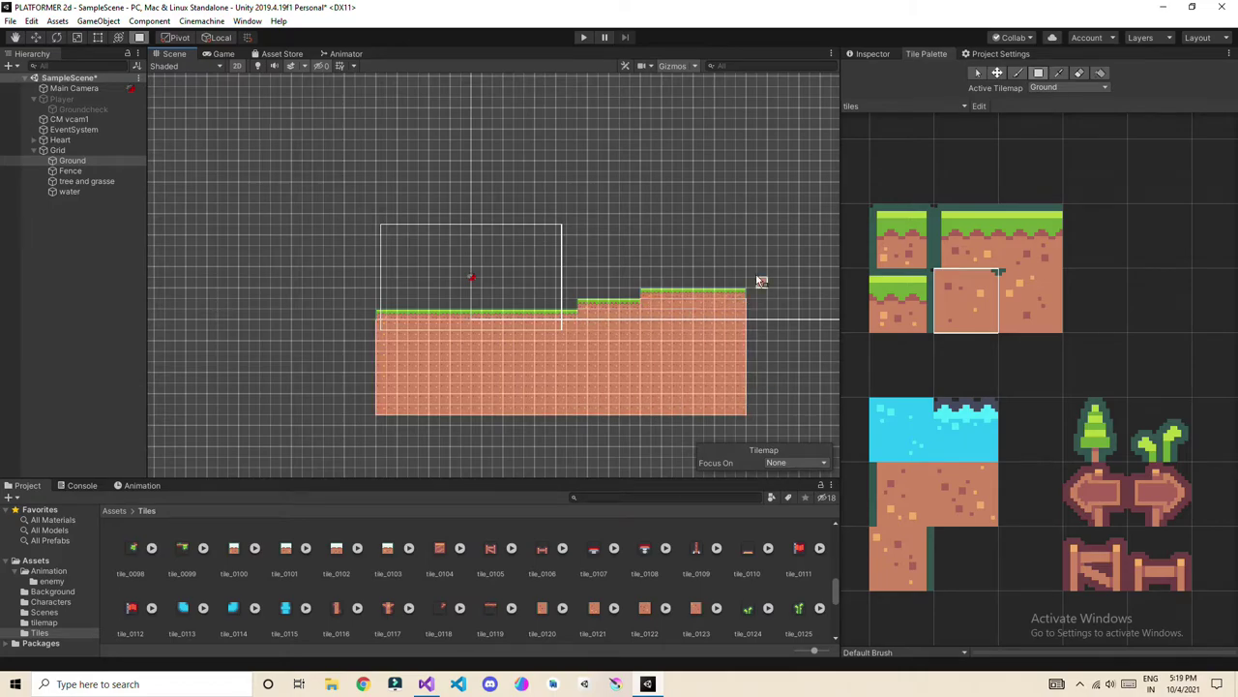
Fill a column of right-edge dirt tiles down the right side of the first ground block.
scroll(741, 276, "up", 6)
middle_click_drag(741, 276, 499, 221)
left_click(901, 559)
scroll(469, 299, "down", 1)
left_click_drag(502, 250, 506, 433)
Paint a second long grass row after a gap, using a left-edge tile followed by box-filled middle tiles.
scroll(546, 218, "up", 7)
middle_click_drag(496, 207, 401, 212)
scroll(896, 253, "down", 2)
left_click(947, 239)
left_click(483, 256)
left_click(1004, 244)
scroll(542, 253, "down", 5)
middle_click_drag(542, 253, 349, 219)
left_click_drag(337, 224, 697, 235)
scroll(484, 217, "down", 3)
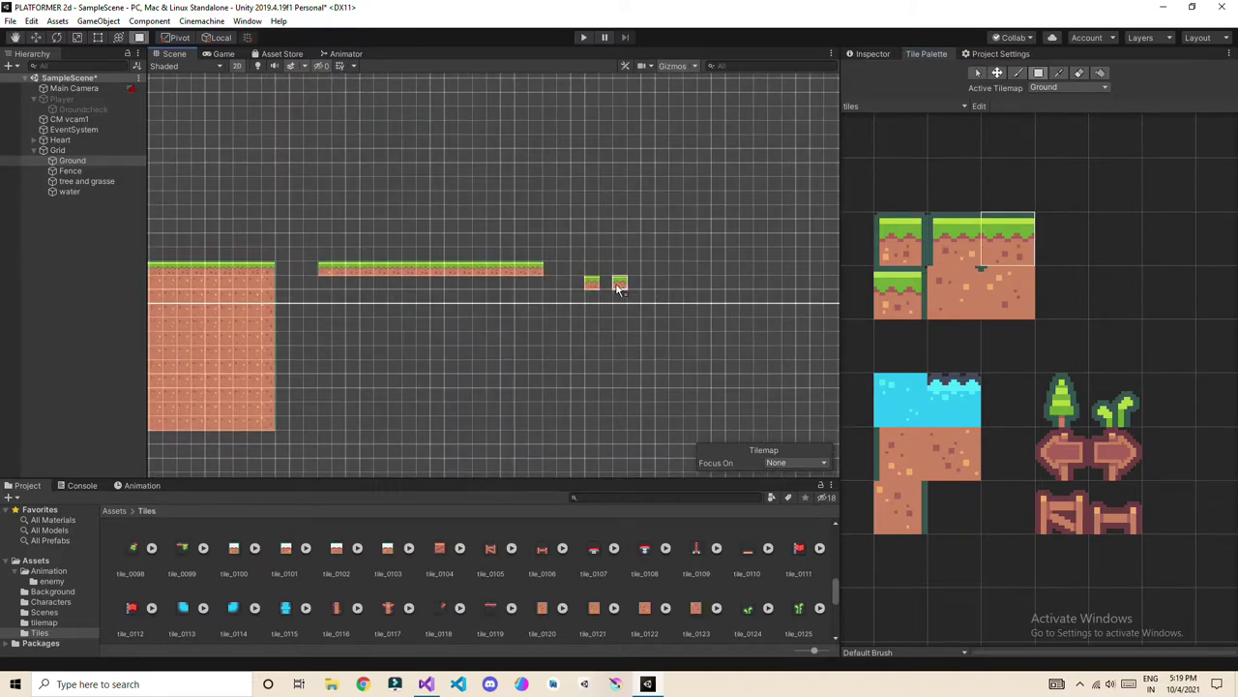
Paint short three-tile grass platforms one tile lower beyond the second row, using left-edge, middle and right-edge tiles.
left_click(954, 241)
left_click(595, 286)
left_click(901, 290)
left_click(620, 283)
scroll(704, 275, "up", 9)
left_click_drag(952, 249, 997, 246)
left_click(656, 295)
left_click(635, 293)
left_click(1017, 74)
left_click(656, 290)
left_click(900, 290)
left_click(679, 291)
Paint the third three-tile grass platform after a two-tile gap.
middle_click_drag(679, 291, 495, 305)
left_click_drag(901, 242, 956, 242)
left_click(583, 302)
left_click(901, 290)
left_click(611, 301)
Paint a long grass row to the right of the third short platform.
middle_click_drag(610, 301, 495, 301)
scroll(495, 300, "down", 4)
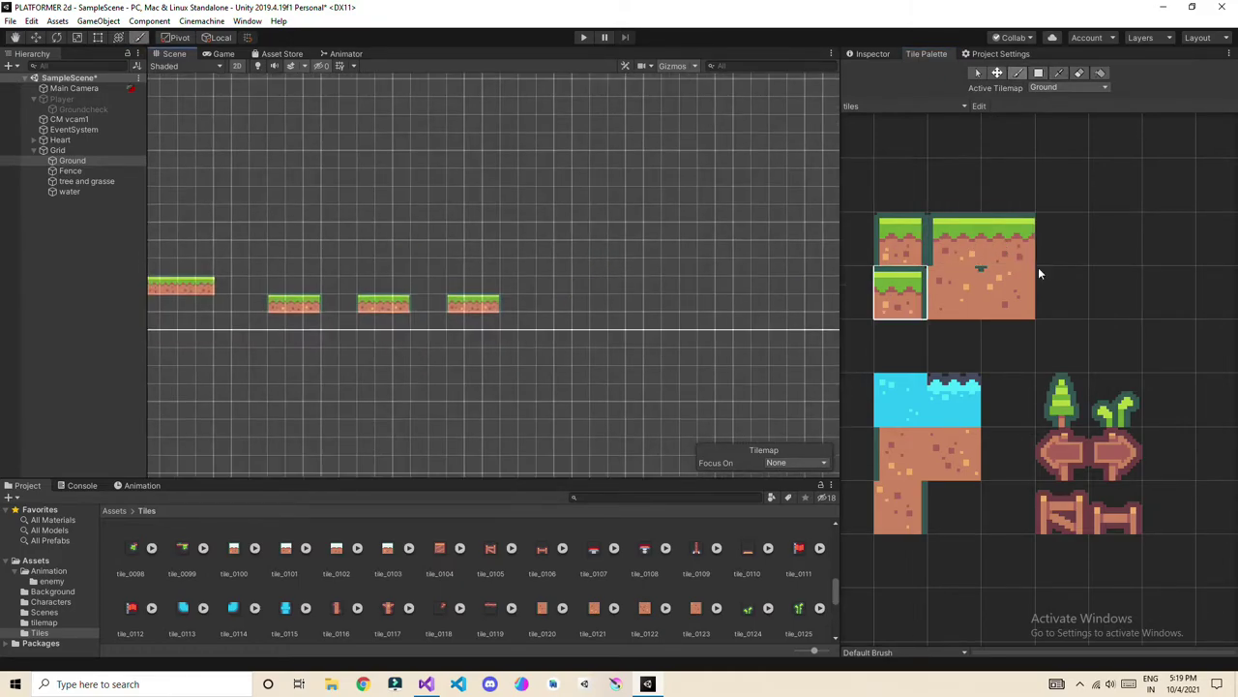
middle_click_drag(740, 275, 635, 281)
left_click_drag(480, 294, 782, 298)
Box-fill plain dirt beneath the second long grass row.
scroll(782, 298, "down", 9)
middle_click_drag(781, 298, 946, 249)
left_click(966, 280)
mouse_move(335, 256)
left_mouse_down()
mouse_move(430, 338)
mouse_move(506, 374)
left_mouse_up()
Fill dirt columns beneath each of the three short grass platforms.
key("u")
left_click_drag(554, 267, 578, 372)
mouse_move(611, 267)
left_mouse_down()
mouse_move(648, 322)
mouse_move(635, 374)
left_mouse_up()
left_click_drag(669, 268, 706, 373)
middle_click_drag(738, 281, 670, 284)
mouse_move(602, 273)
left_mouse_down("shift")
mouse_move(635, 375)
mouse_move(625, 381)
left_mouse_up("shift")
Box-fill plain dirt beneath the last long grass row.
middle_click_drag(625, 381, 475, 381)
mouse_move(497, 257)
left_mouse_down()
mouse_move(755, 296)
mouse_move(719, 382)
left_mouse_up()
scroll(801, 286, "up", 1)
scroll(435, 184, "down", 4)
scroll(566, 245, "up", 5)
Paint wavy water surface tiles across the gaps between ground blocks on the water tilemap.
mouse_move(154, 248)
middle_mouse_down()
mouse_move(566, 245)
mouse_move(492, 240)
mouse_move(351, 268)
middle_mouse_up()
left_click(941, 397)
left_click(68, 191)
left_click_drag(551, 271, 634, 276)
middle_click_drag(633, 277, 567, 276)
left_click_drag(636, 272, 724, 271)
middle_click_drag(674, 248, 742, 263)
Fill the gaps below the water surface with plain water tiles down to the bottom of the ground.
left_click(900, 398)
left_click_drag(298, 280, 323, 416)
middle_click_drag(532, 339, 393, 335)
left_click_drag(426, 288, 455, 415)
left_click_drag(508, 289, 522, 416)
left_click_drag(581, 288, 592, 416)
left_click_drag(650, 292, 661, 416)
Examine the painted ground and water along the full length of the level.
scroll(588, 202, "down", 8)
middle_click_drag(586, 221, 875, 300)
scroll(444, 242, "up", 5)
scroll(441, 240, "up", 2)
middle_click_drag(483, 267, 299, 161)
scroll(588, 323, "down", 3)
scroll(696, 344, "up", 3)
middle_click_drag(696, 339, 742, 360)
scroll(426, 287, "up", 4)
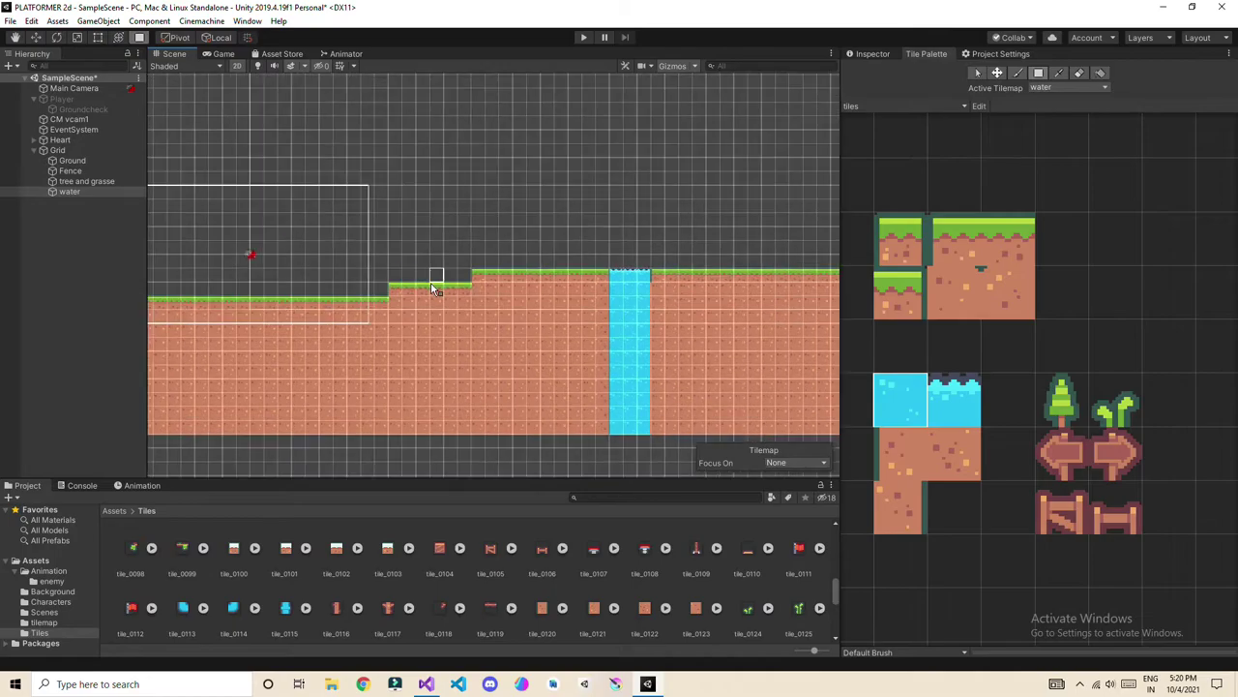
middle_click_drag(643, 289, 329, 307)
middle_click_drag(529, 306, 243, 306)
middle_click_drag(590, 274, 1220, 211)
scroll(280, 198, "up", 1)
middle_click_drag(281, 198, 531, 233)
scroll(531, 233, "up", 5)
middle_click_drag(683, 298, 515, 293)
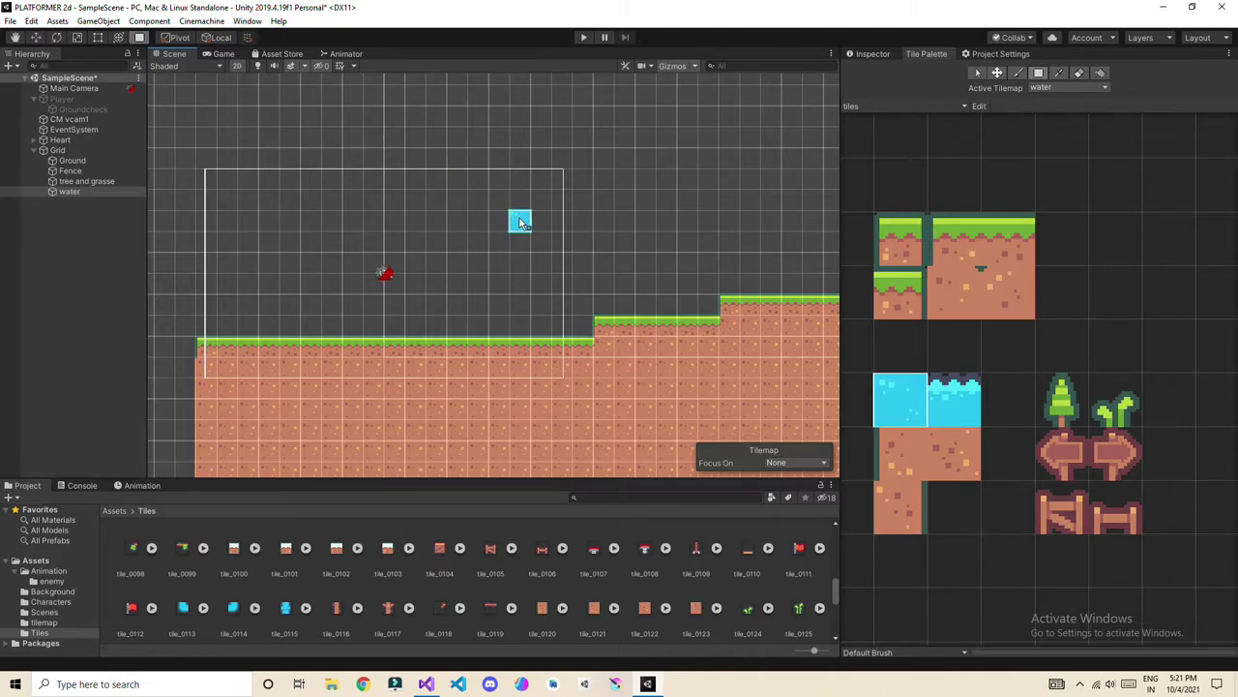
Place five low fence tiles along the starting ground and the first raised row on the Fence tilemap.
left_click(83, 182)
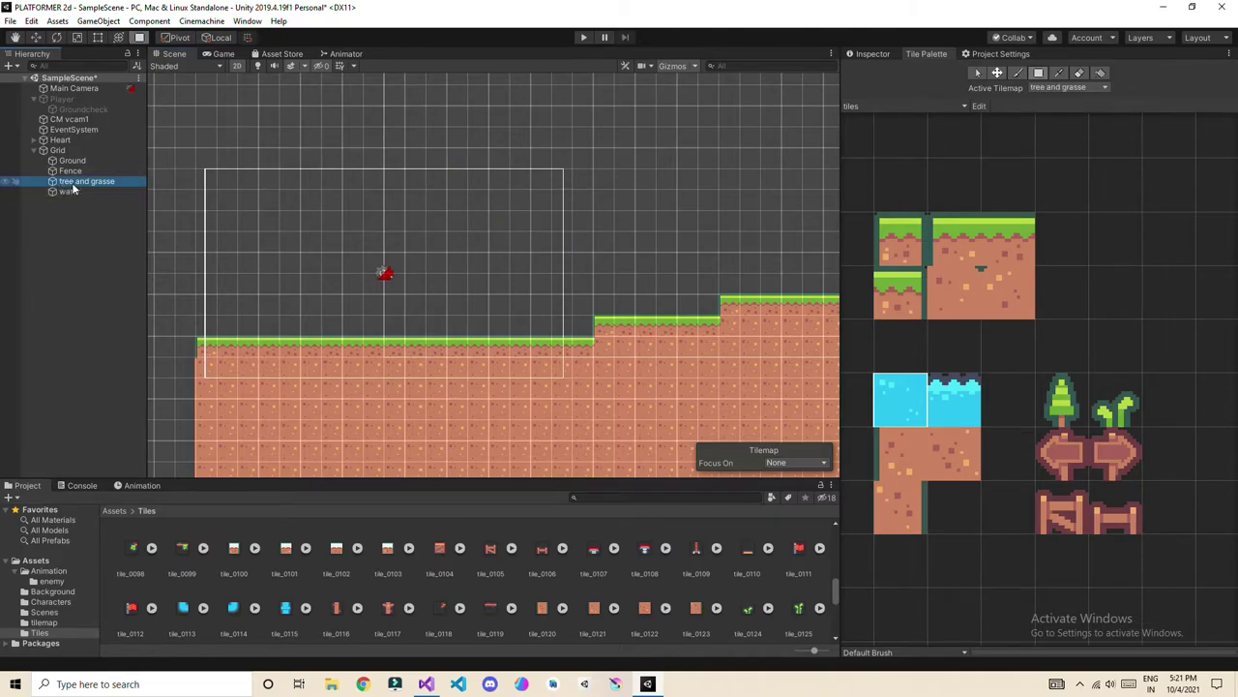
left_click(71, 172)
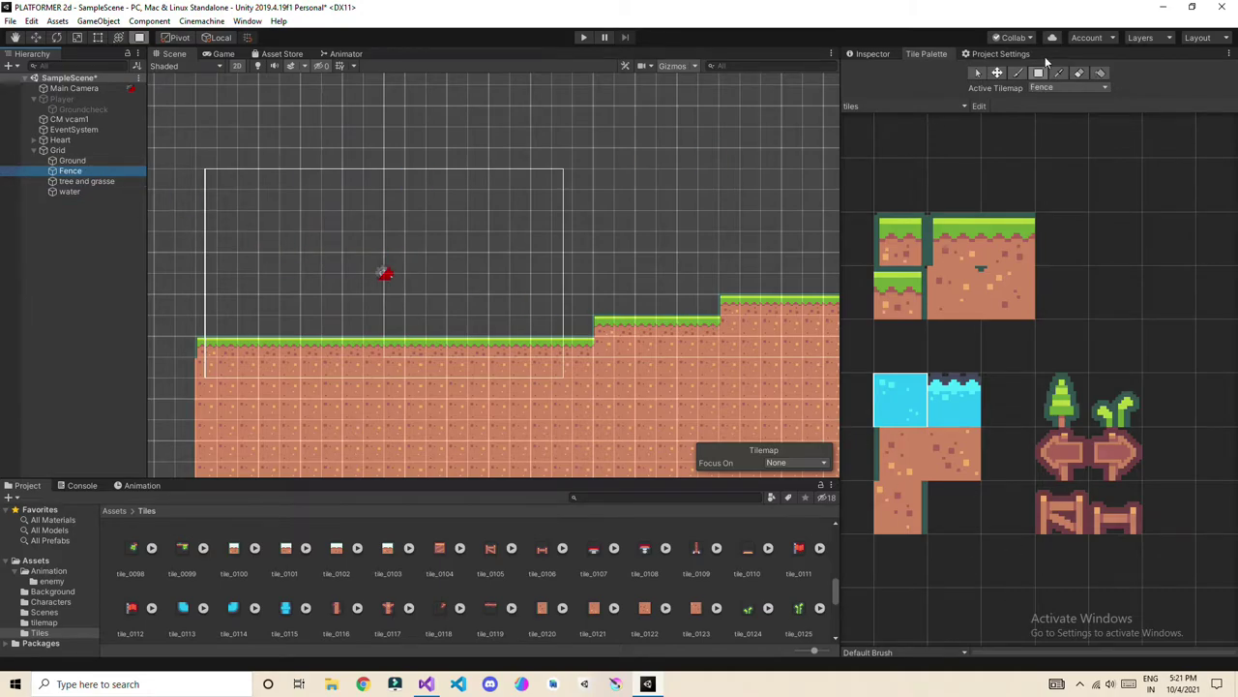
left_click(1106, 519)
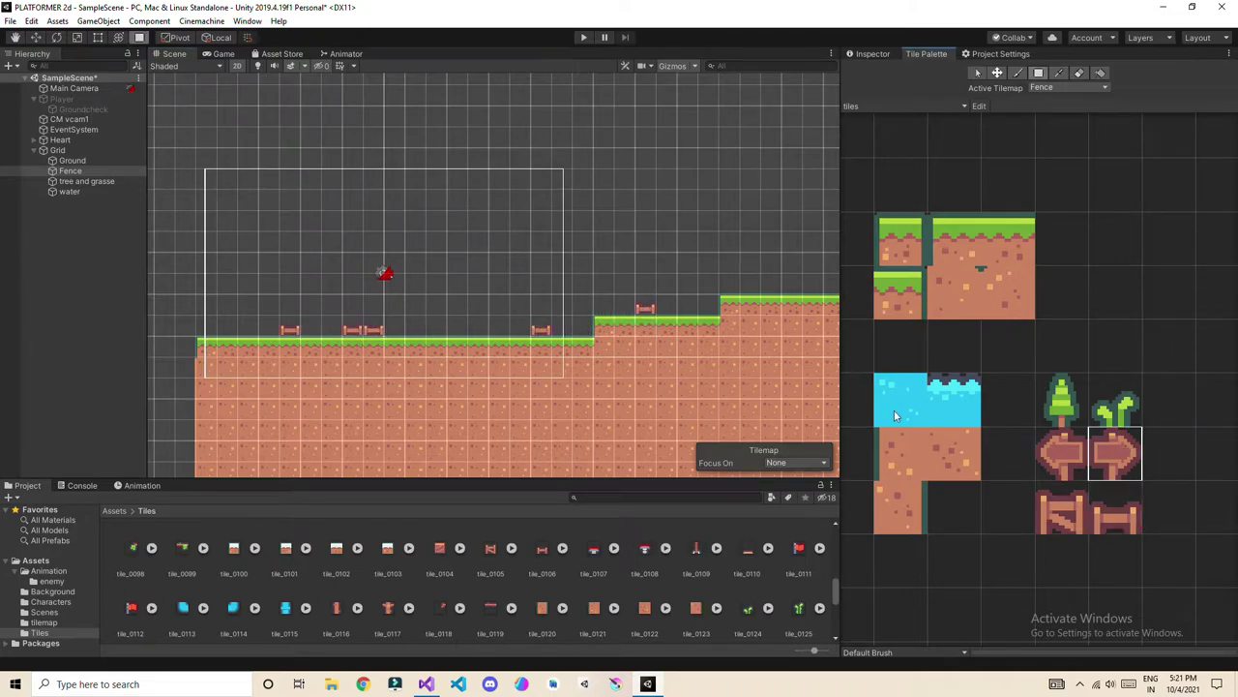
Place right-pointing arrow signs along the level's ground, including just before the first water gap and on a short platform.
middle_click_drag(605, 307, 421, 318)
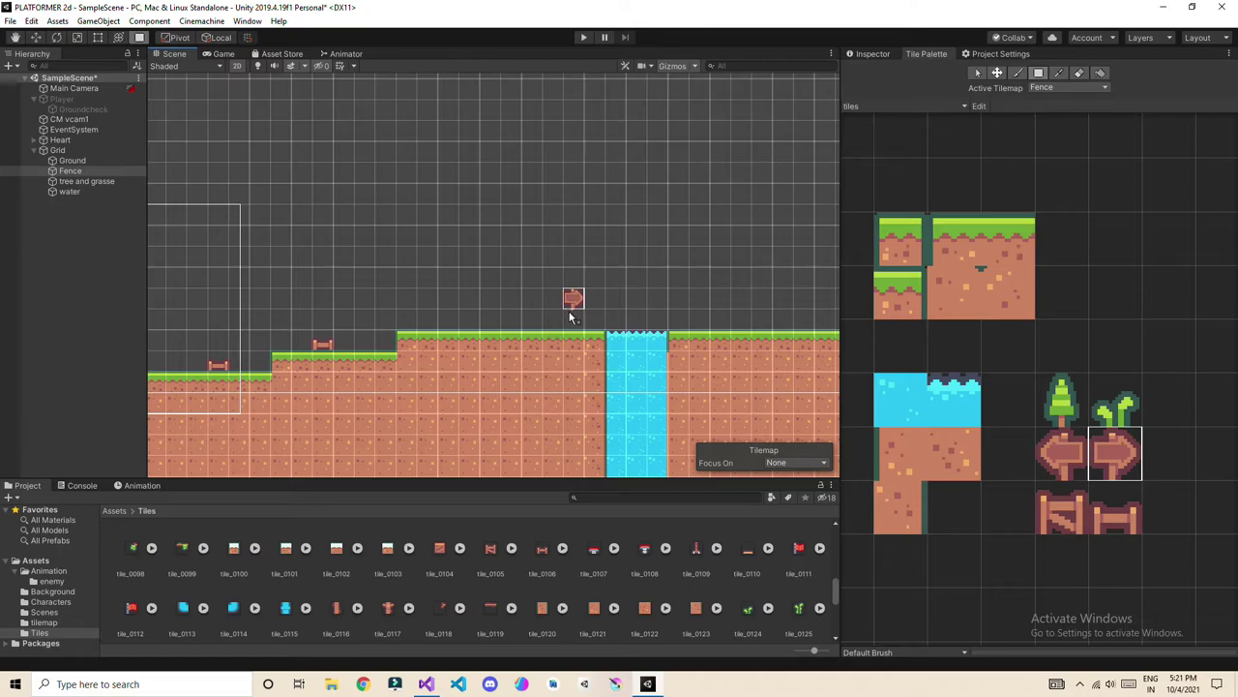
middle_click_drag(636, 276, 245, 276)
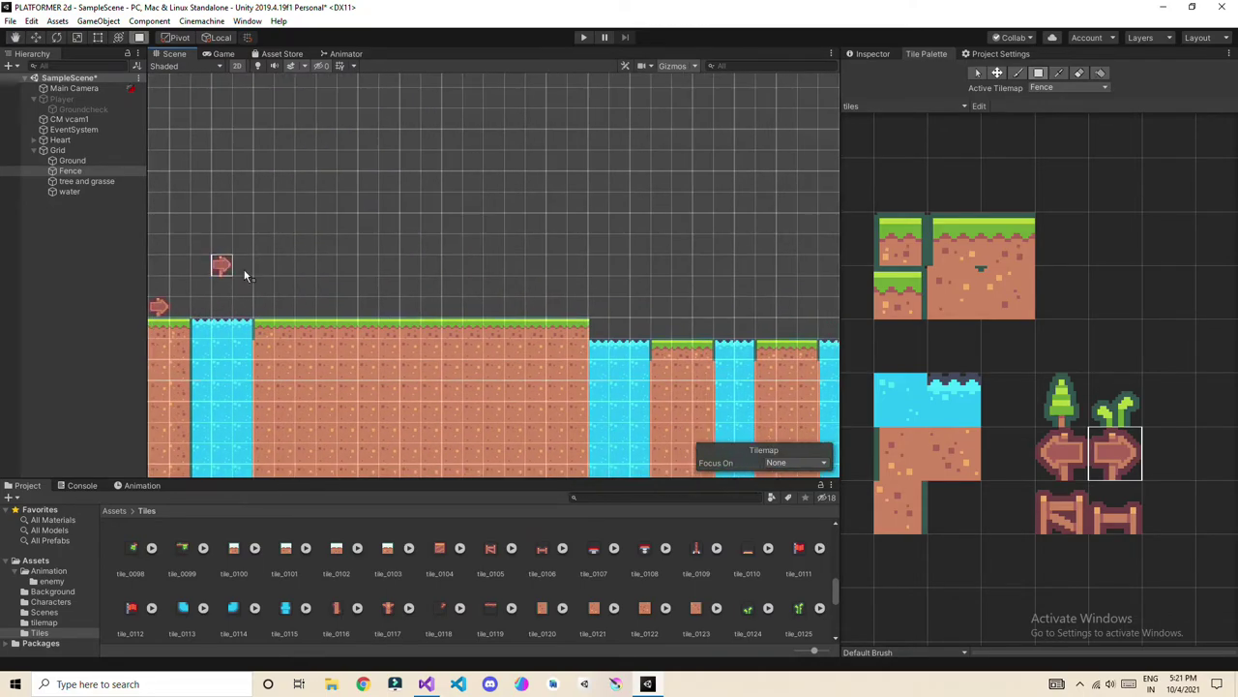
middle_click_drag(683, 312, 255, 277)
left_click(647, 287)
scroll(543, 241, "down", 3)
middle_click_drag(541, 241, 180, 293)
scroll(270, 262, "down", 3)
middle_click_drag(276, 268, 370, 252)
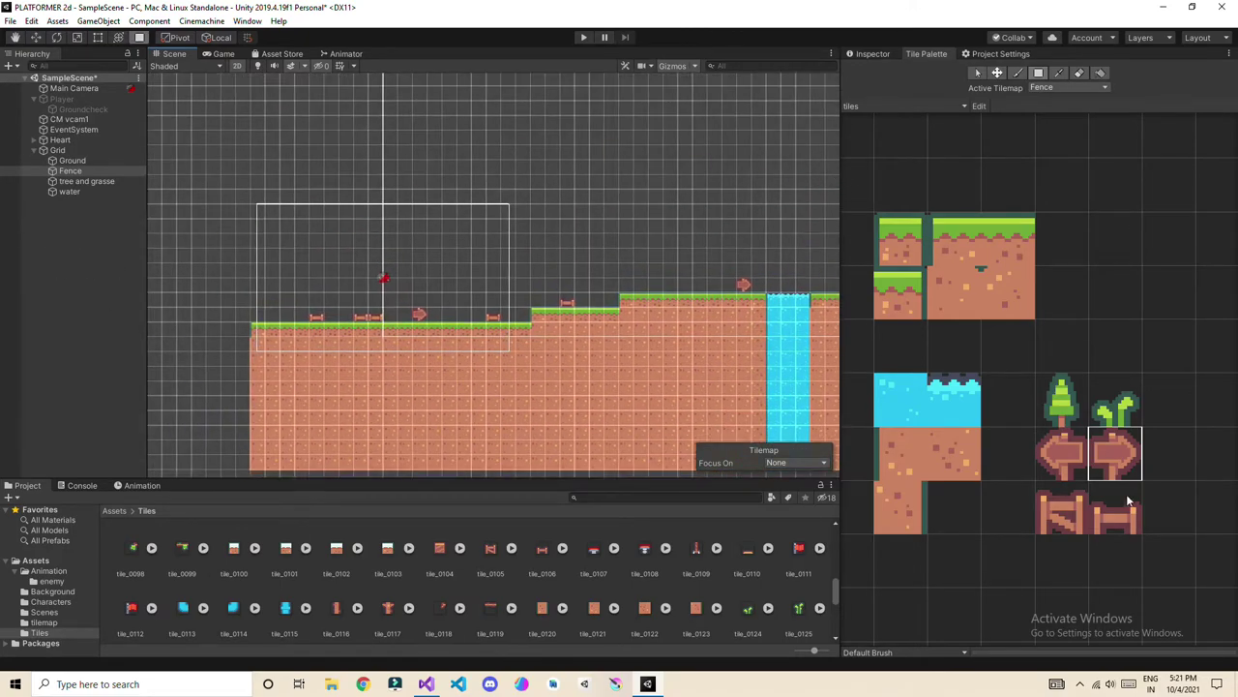
Place cross-braced fence tiles on the raised ground, two before the first water gap and three after it.
left_click(1082, 525)
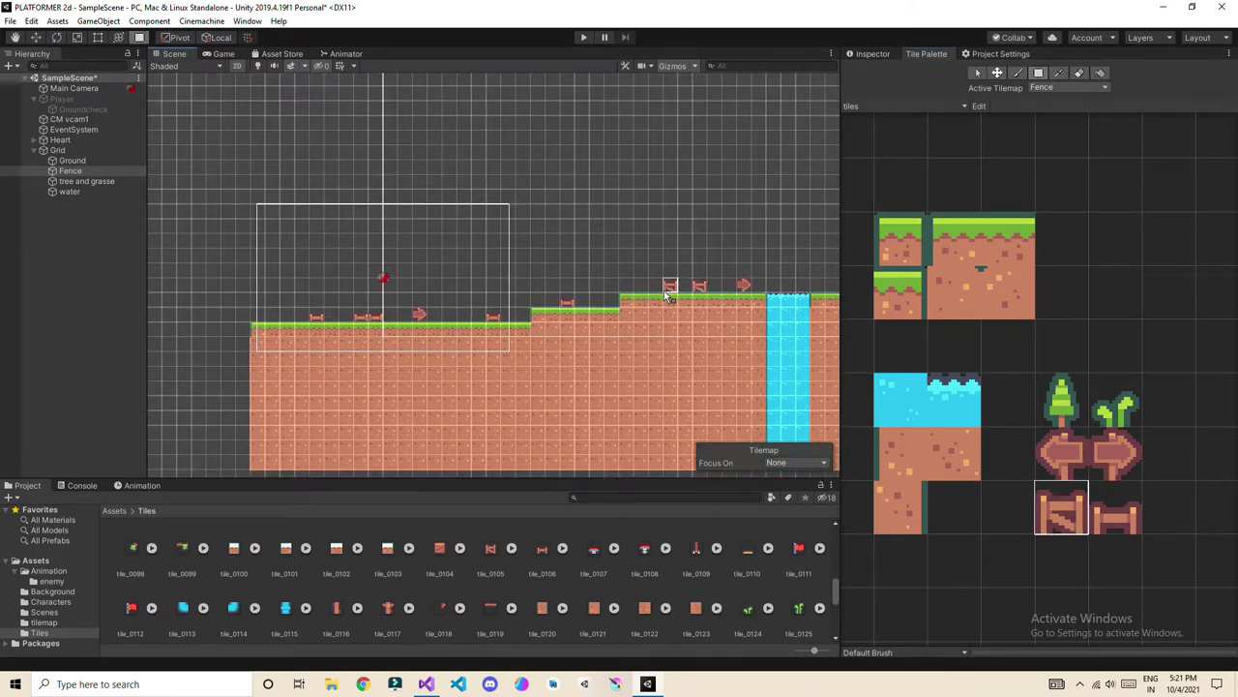
middle_click_drag(652, 288, 351, 223)
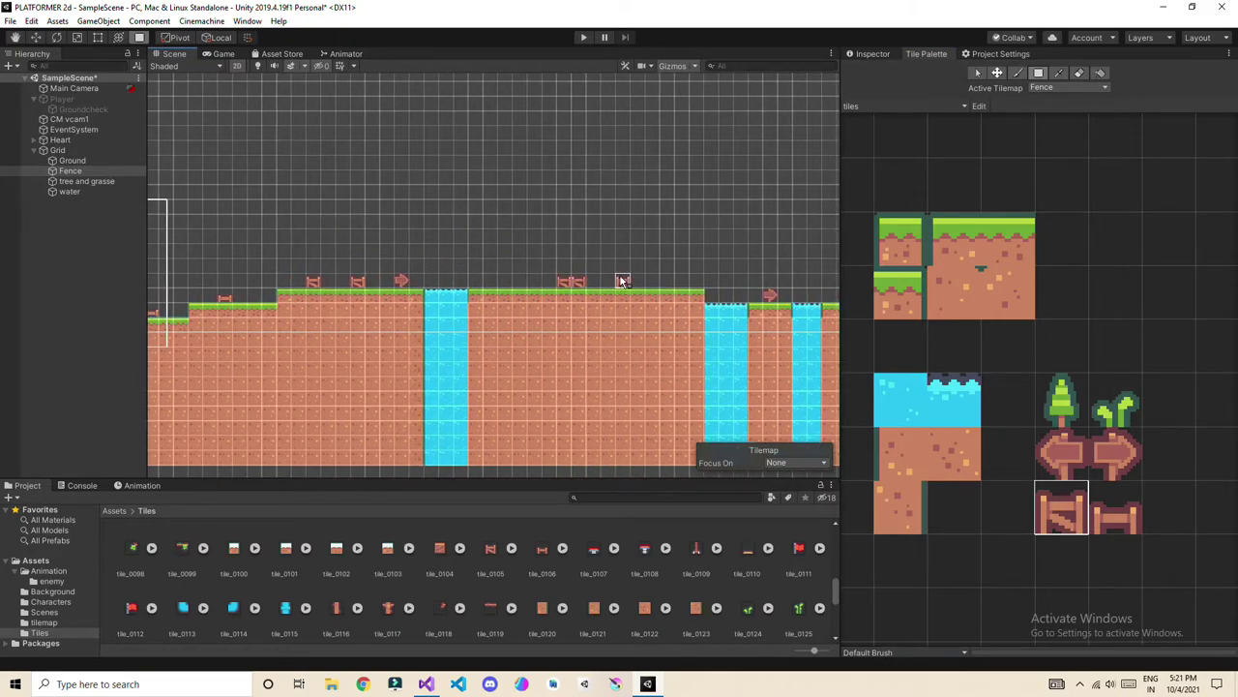
left_click(663, 283)
middle_click_drag(720, 286, 444, 284)
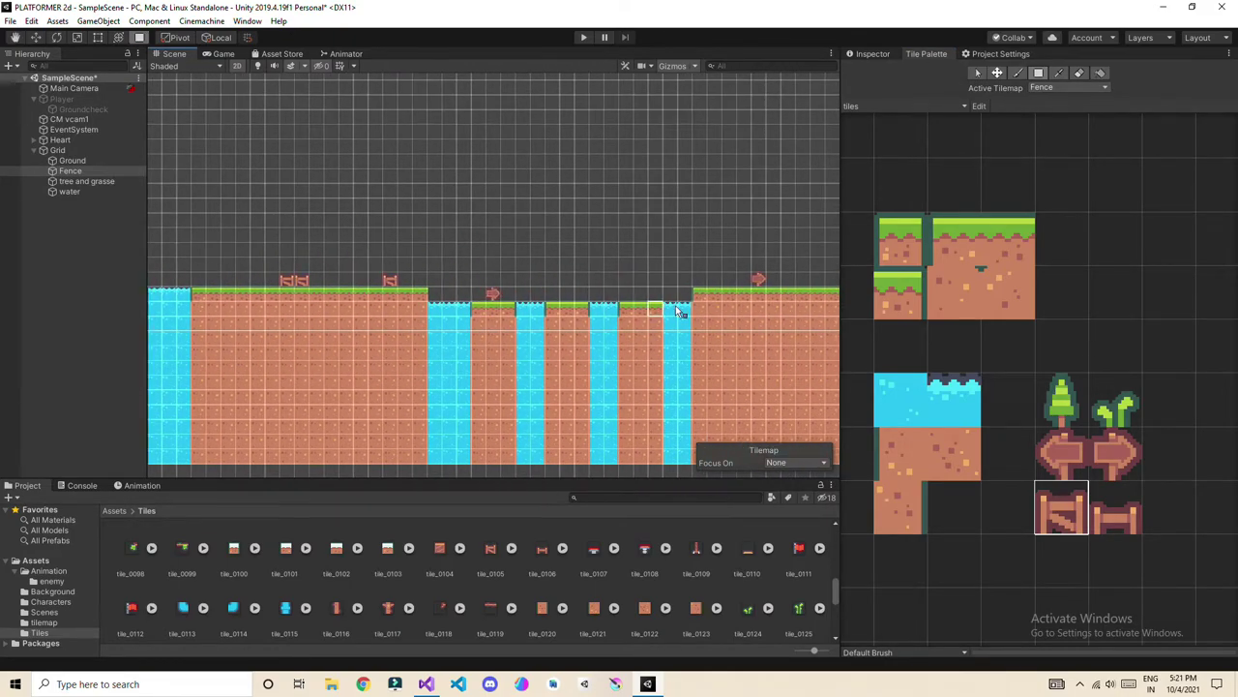
middle_click_drag(806, 281, 514, 308)
Paint a tall wall of ground and edge tiles at the level's starting edge, rising well above the grass.
middle_click_drag(154, 315, 780, 348)
scroll(398, 315, "down", 2)
middle_click_drag(278, 334, 442, 276)
scroll(442, 277, "up", 1)
left_click(892, 512)
mouse_move(325, 335)
left_mouse_down()
mouse_move(327, 195)
mouse_move(271, 480)
left_mouse_up()
left_click(1007, 292)
middle_click_drag(270, 474, 253, 380)
left_click_drag(305, 250, 305, 380)
middle_click_drag(305, 381, 454, 432)
left_click_drag(267, 145, 396, 434)
Run the game briefly to check how the starting area looks, and stop it again.
scroll(492, 232, "down", 3)
middle_click_drag(752, 218, 414, 235)
scroll(481, 188, "up", 10)
scroll(447, 190, "up", 3)
middle_click_drag(405, 190, 518, 90)
left_click(581, 37)
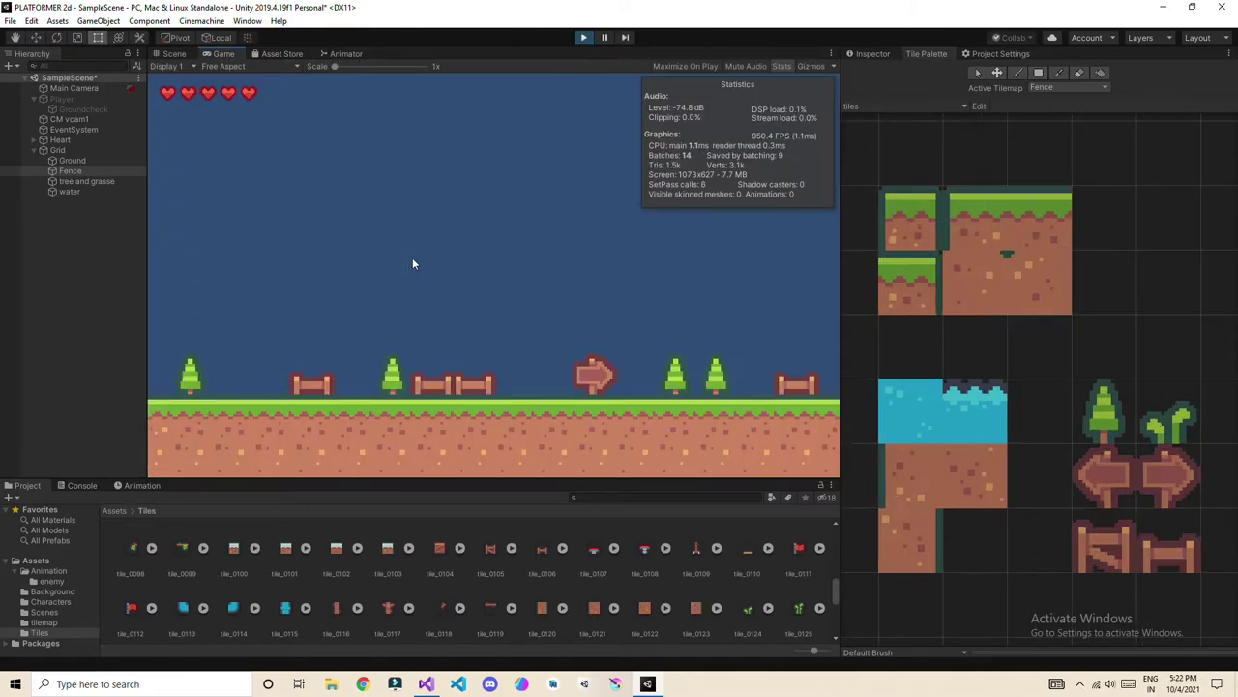
left_click(581, 37)
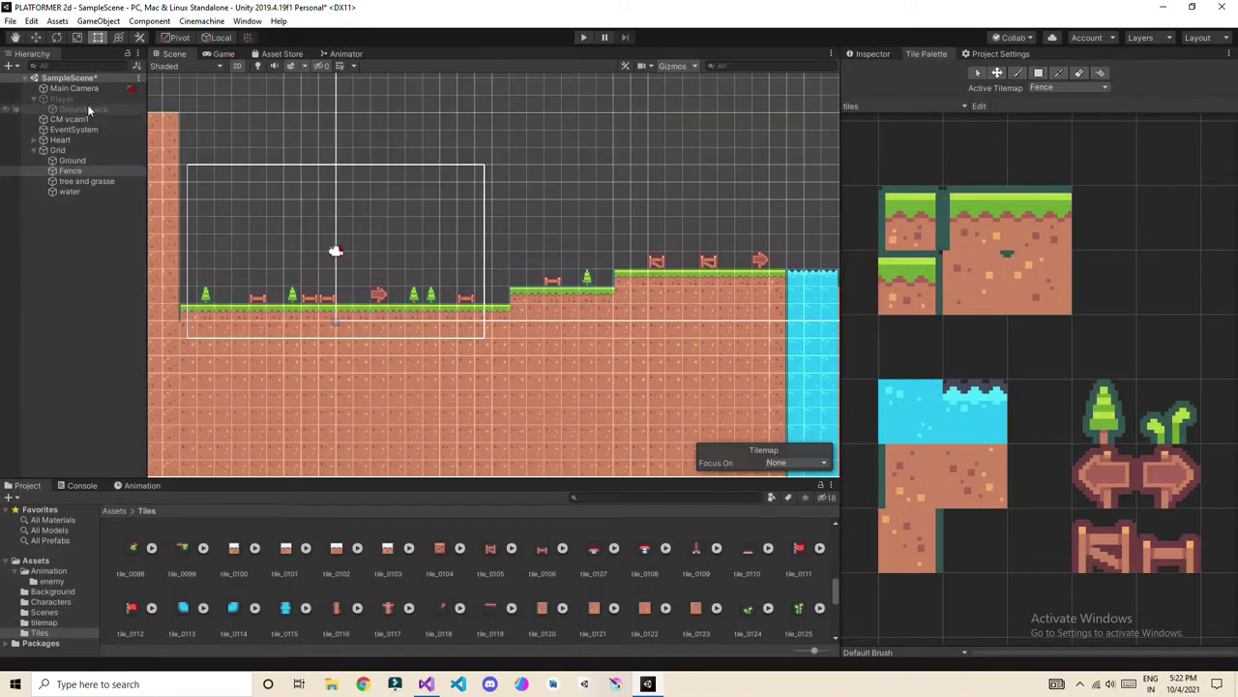
Activate the Player object and raise it to a Y position of 6.25, checking its landing in a short test run.
left_click(874, 54)
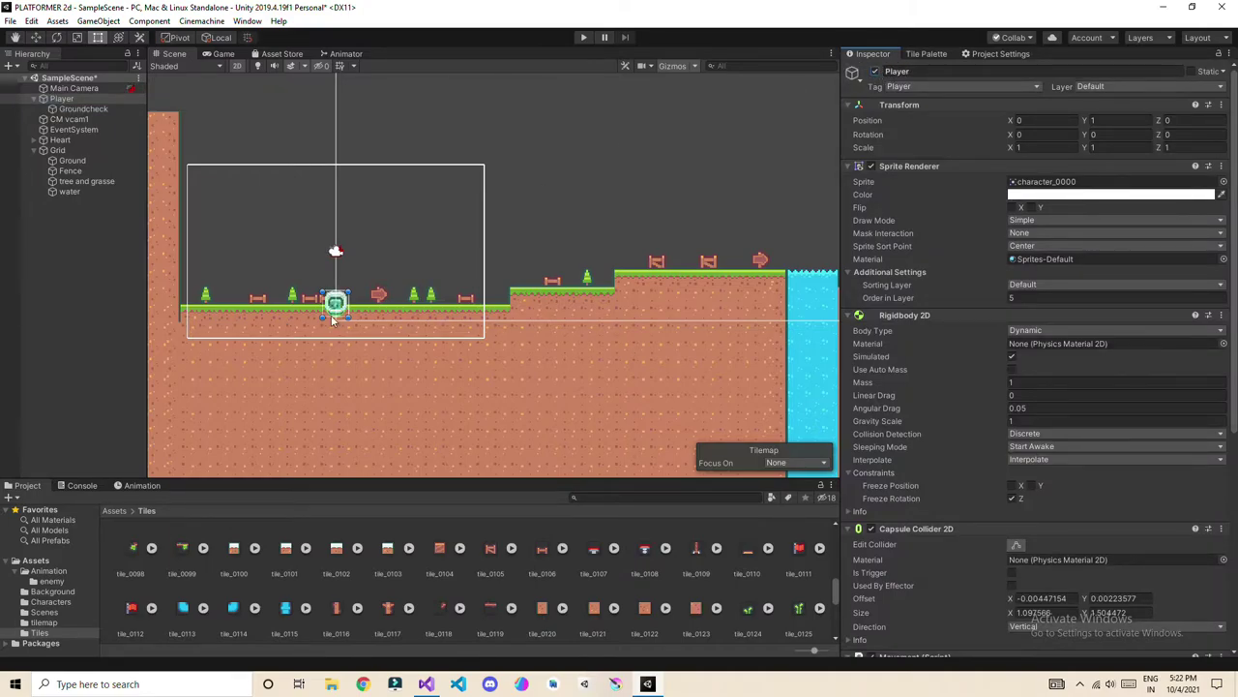
key("w")
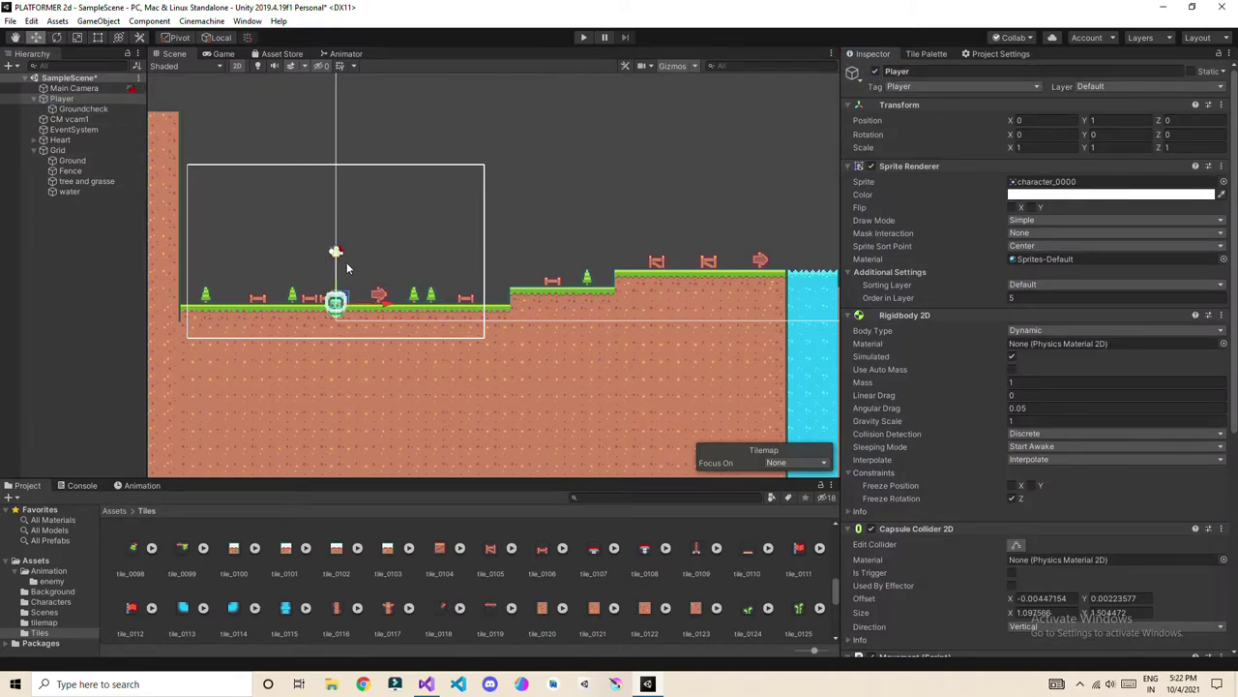
left_click_drag(336, 253, 336, 169)
left_click(582, 37)
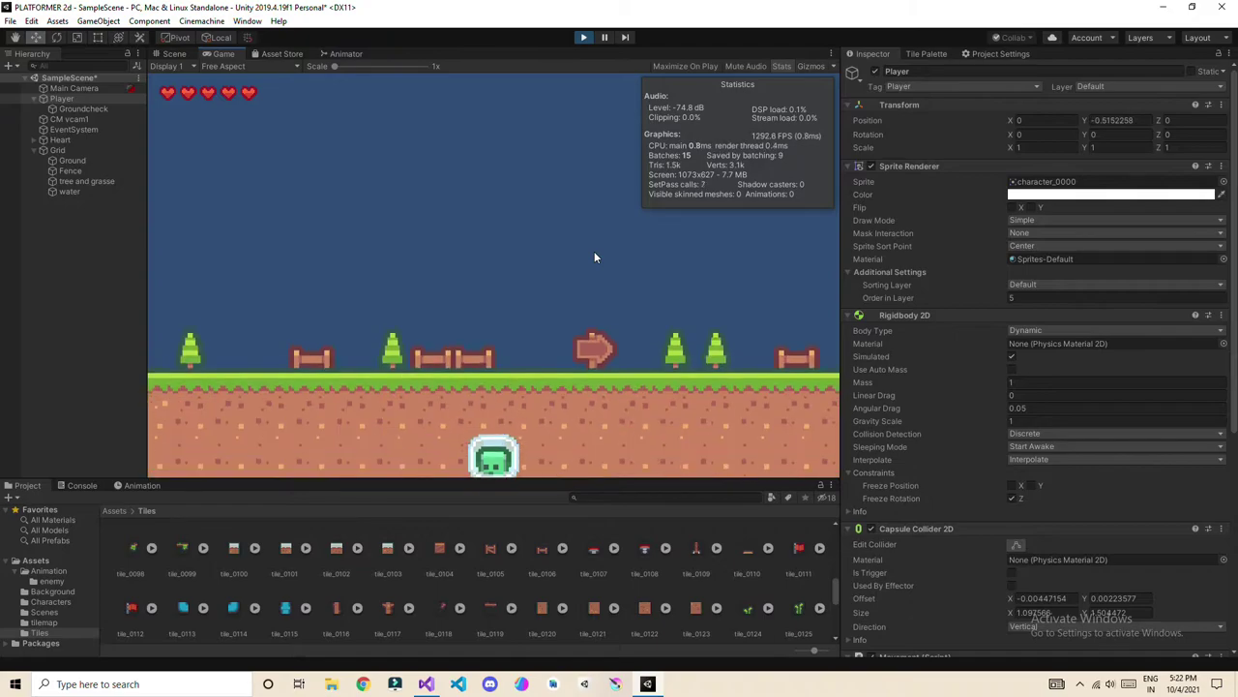
left_click(582, 37)
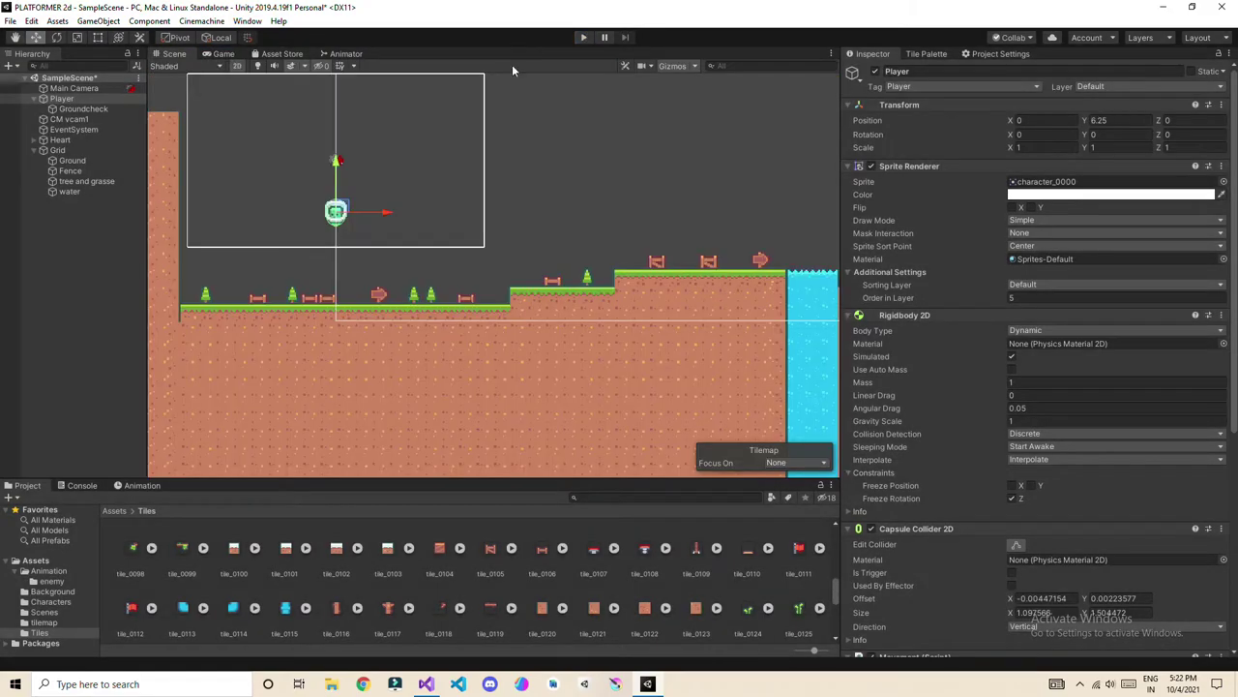
Enable the Tilemap Collider 2D component on the Ground tilemap.
left_click(72, 160)
scroll(960, 428, "down", 1)
left_click(871, 405)
Run the game and move the player over the raised steps to the edge of the first water gap.
left_click(584, 38)
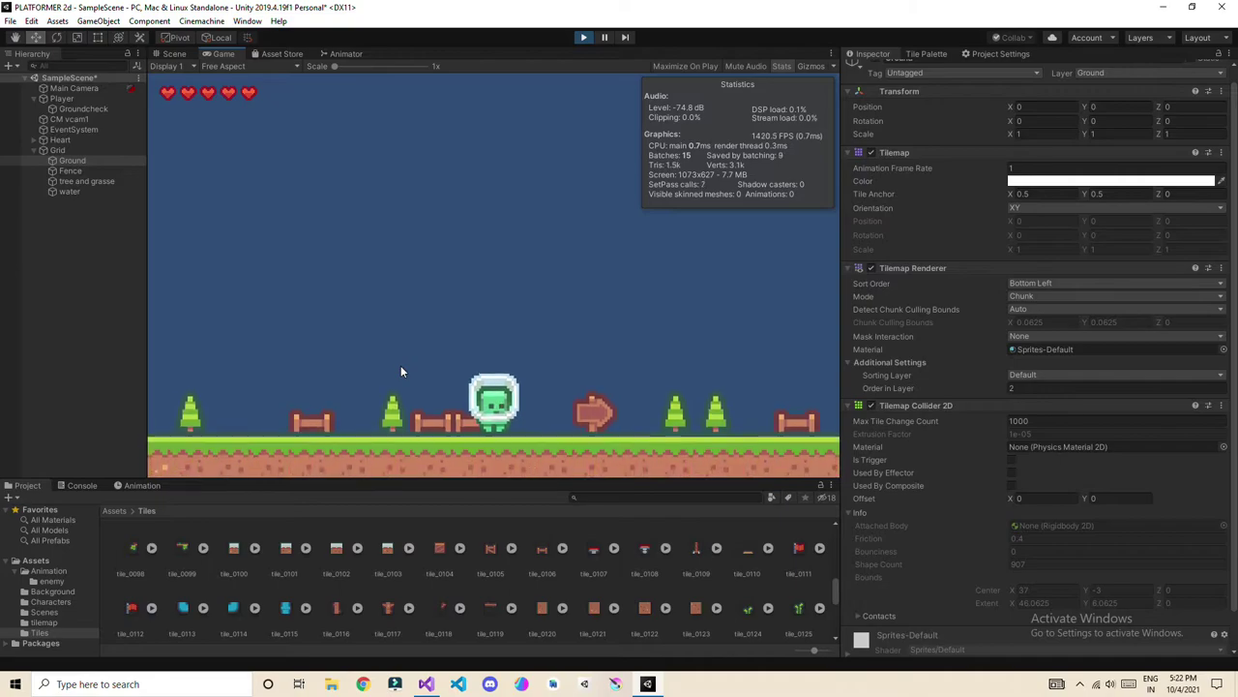
key("Right")
key("Right")
key("Right")
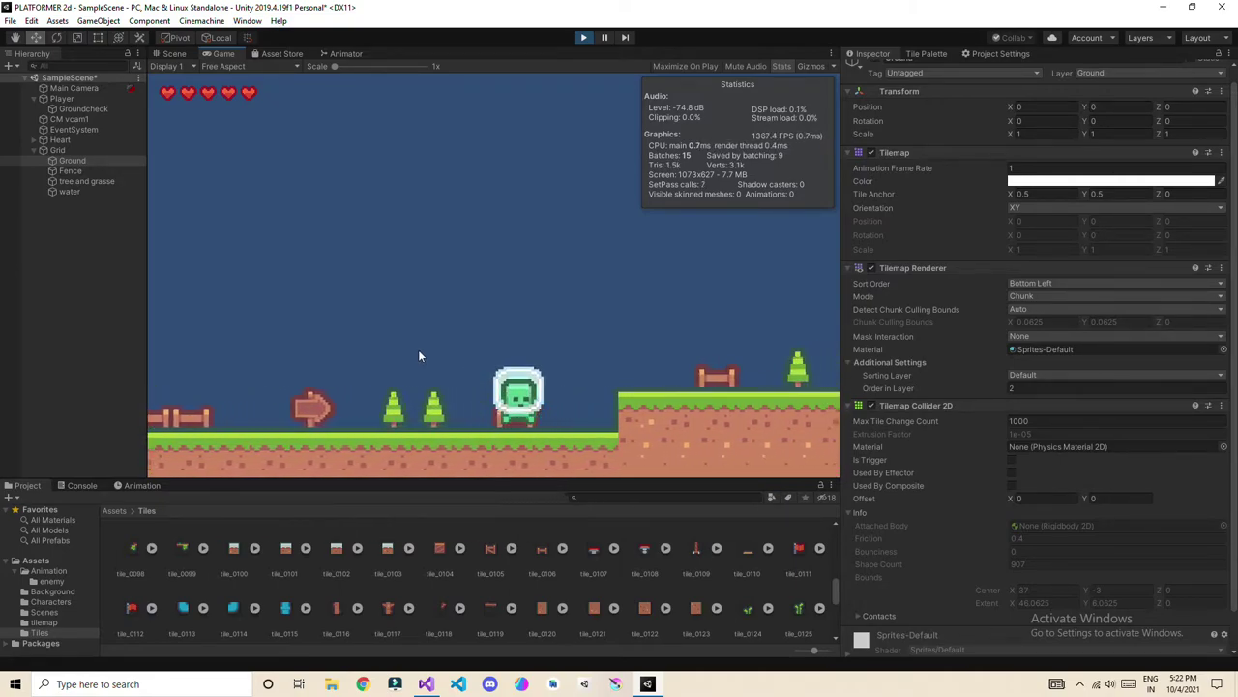
key("space")
key("Right")
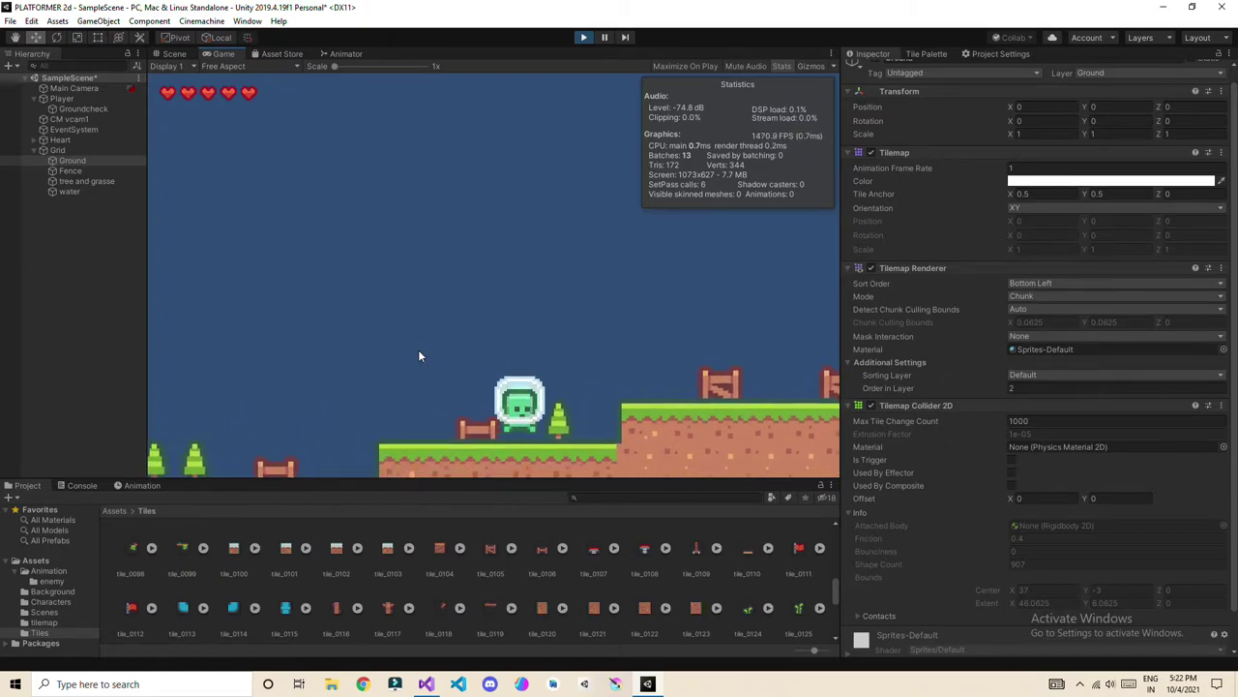
key("Right")
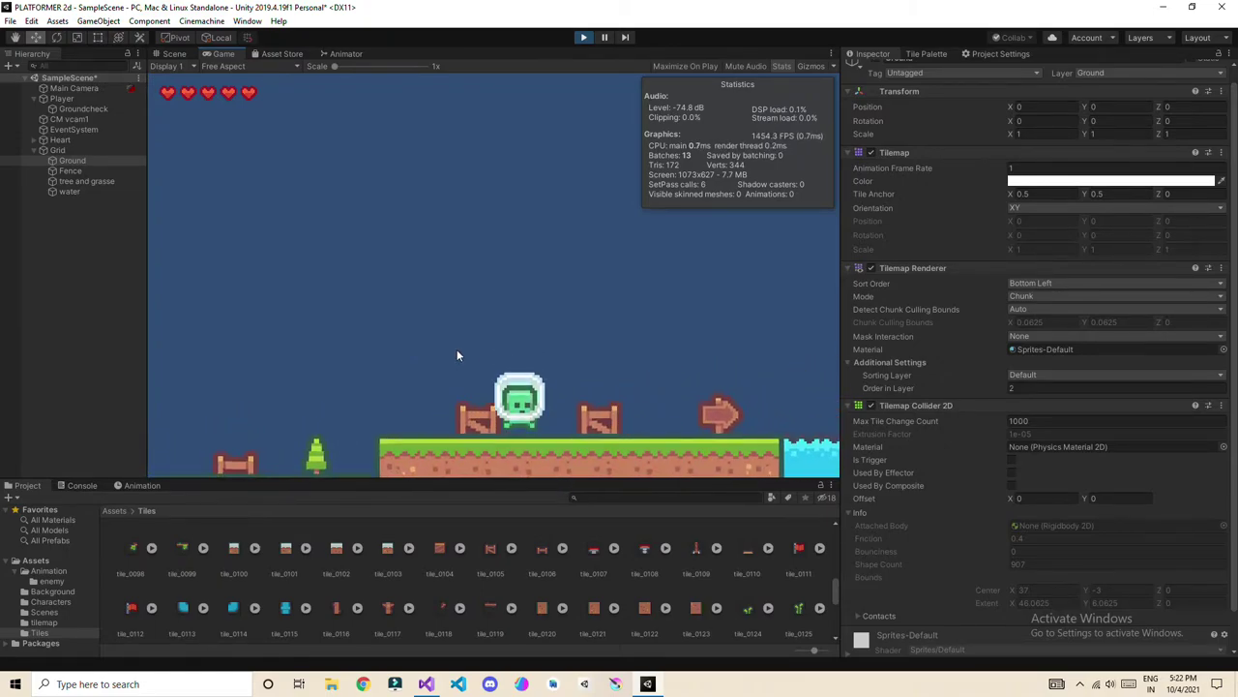
key("Right")
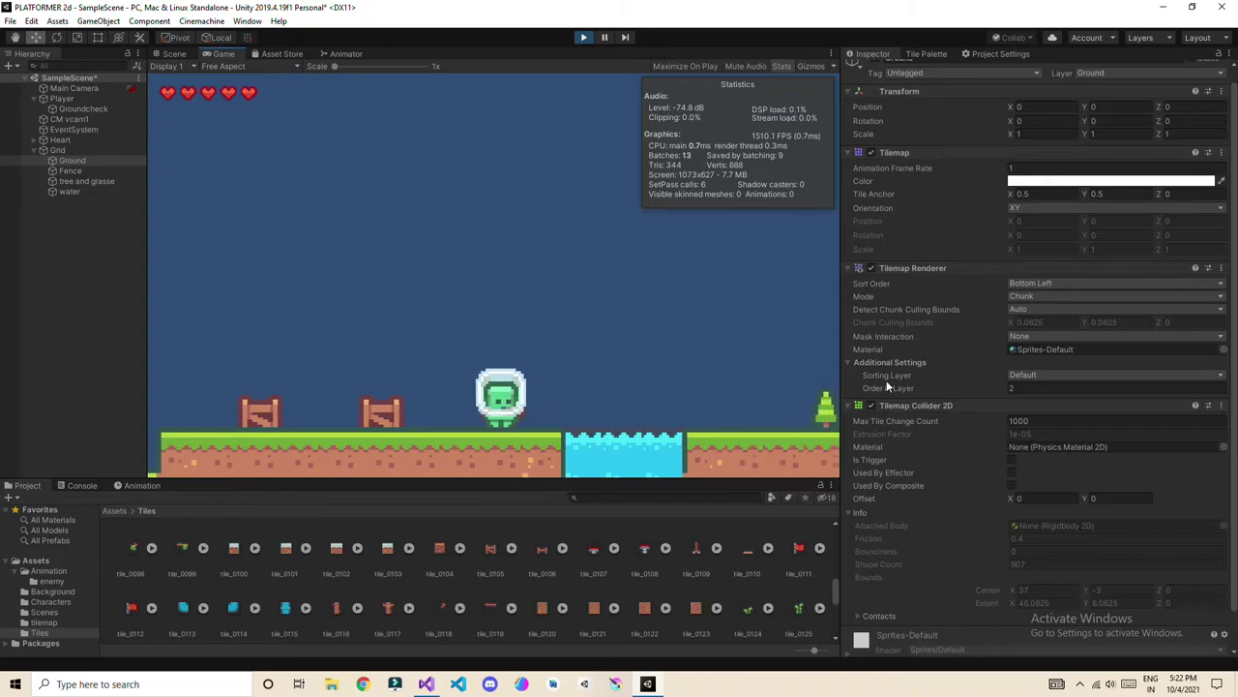
During the test run, set the Player's Movement script to a Jump Height of 15 and a Gravity of -55.
left_click(85, 101)
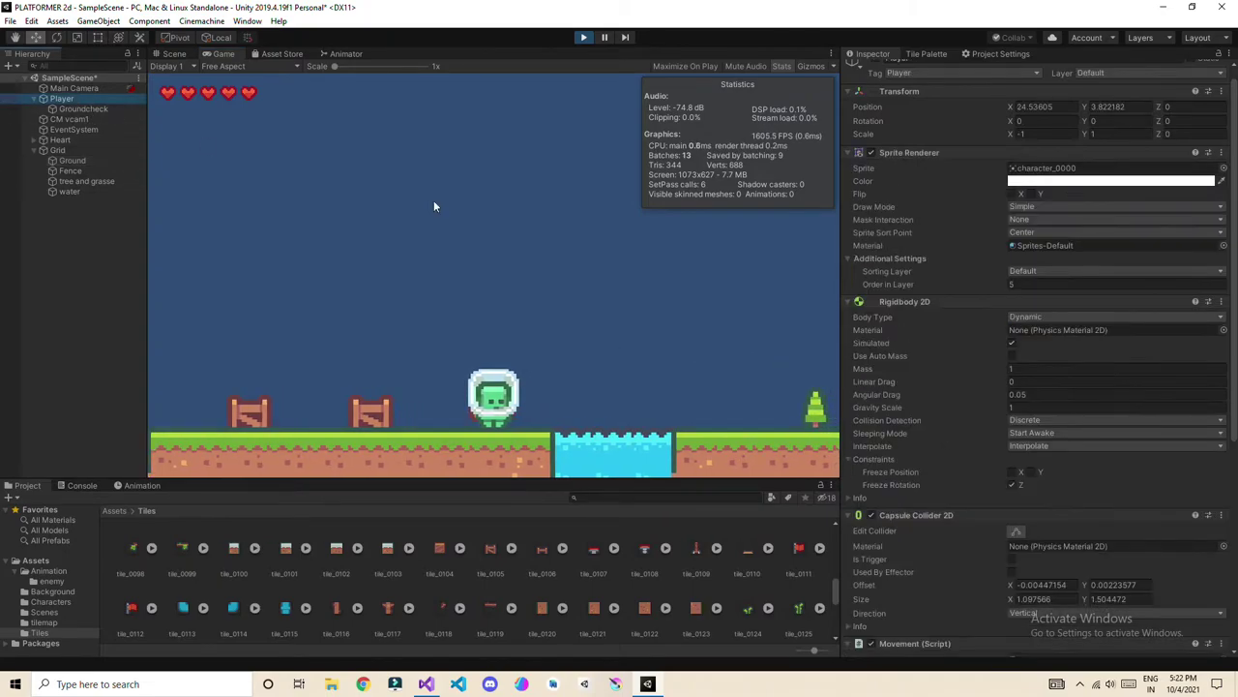
scroll(1055, 364, "down", 1)
scroll(1054, 363, "up", 2)
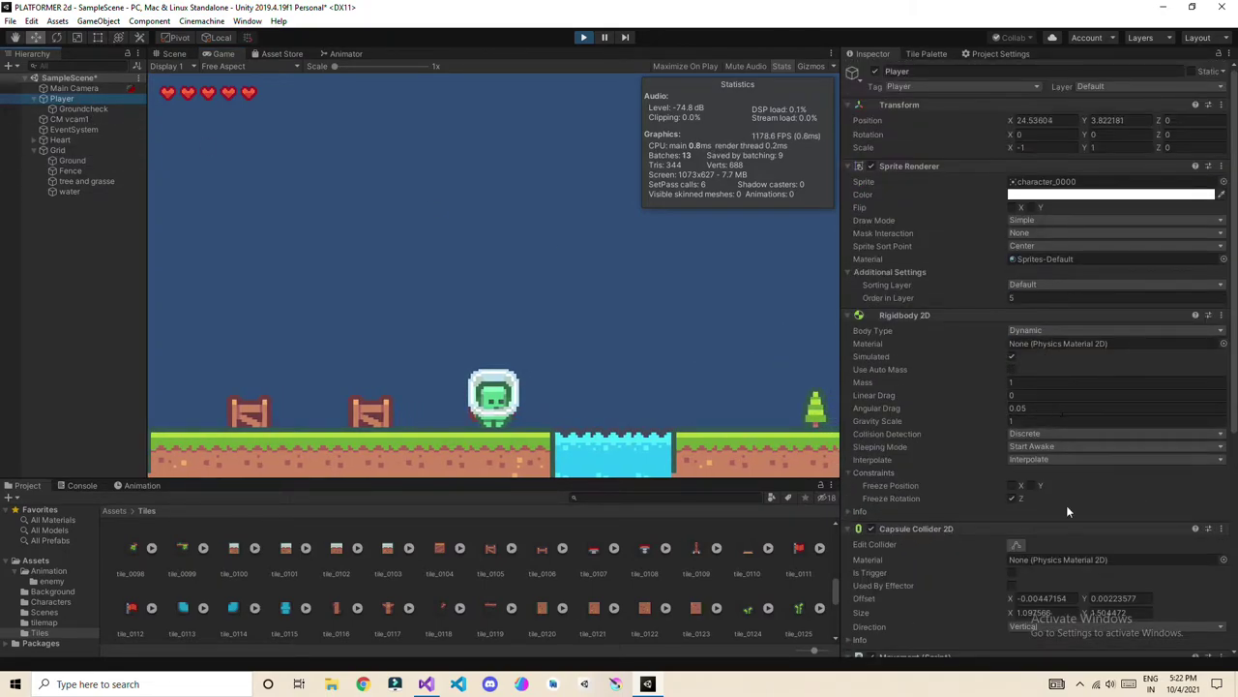
scroll(1068, 512, "down", 3)
scroll(1052, 515, "up", 3)
scroll(1006, 426, "down", 4)
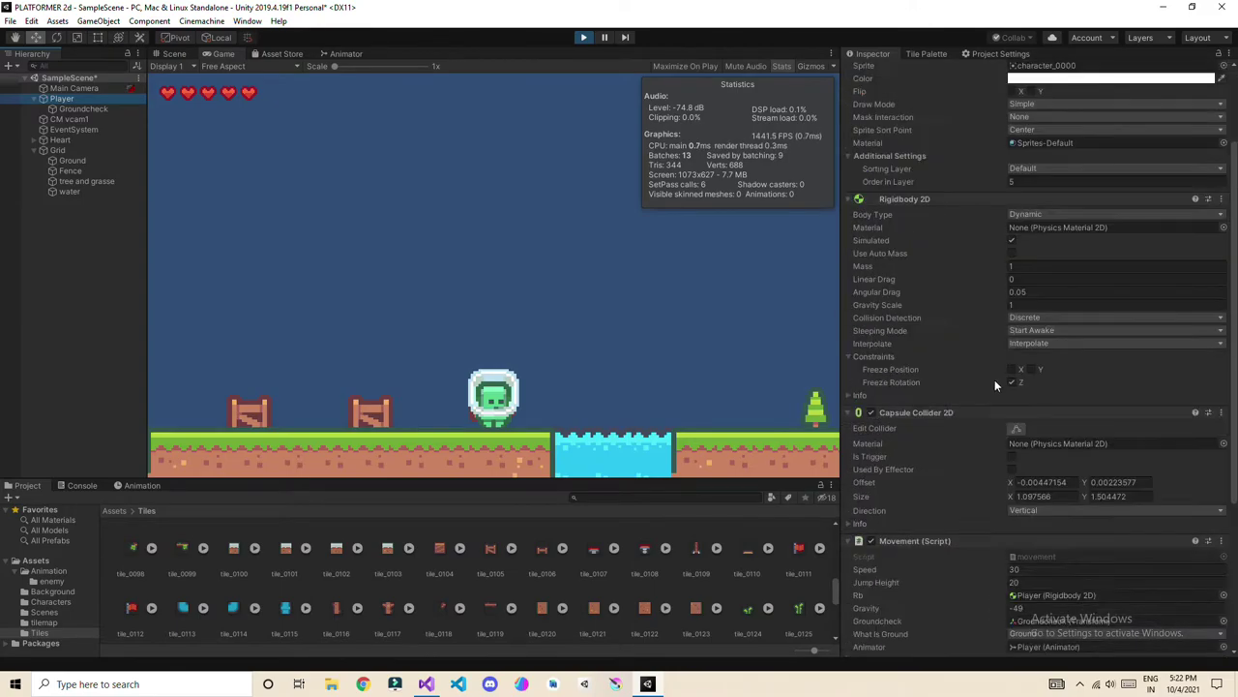
left_click(1039, 466)
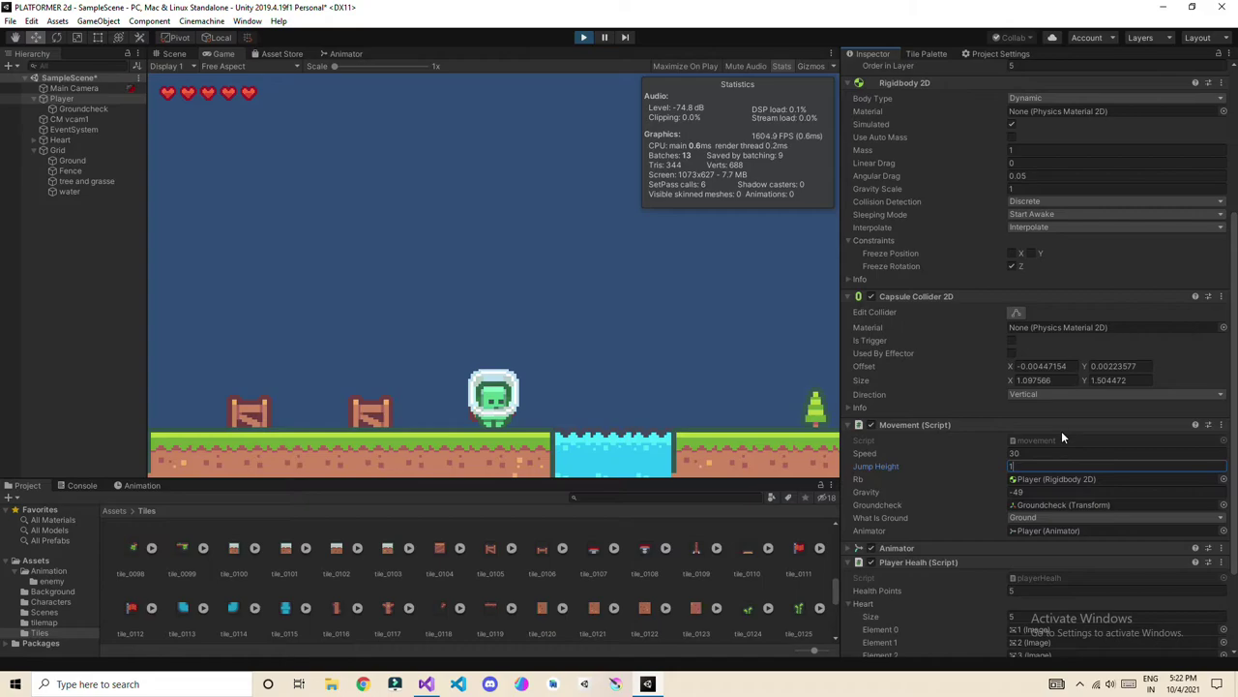
left_click(1042, 493)
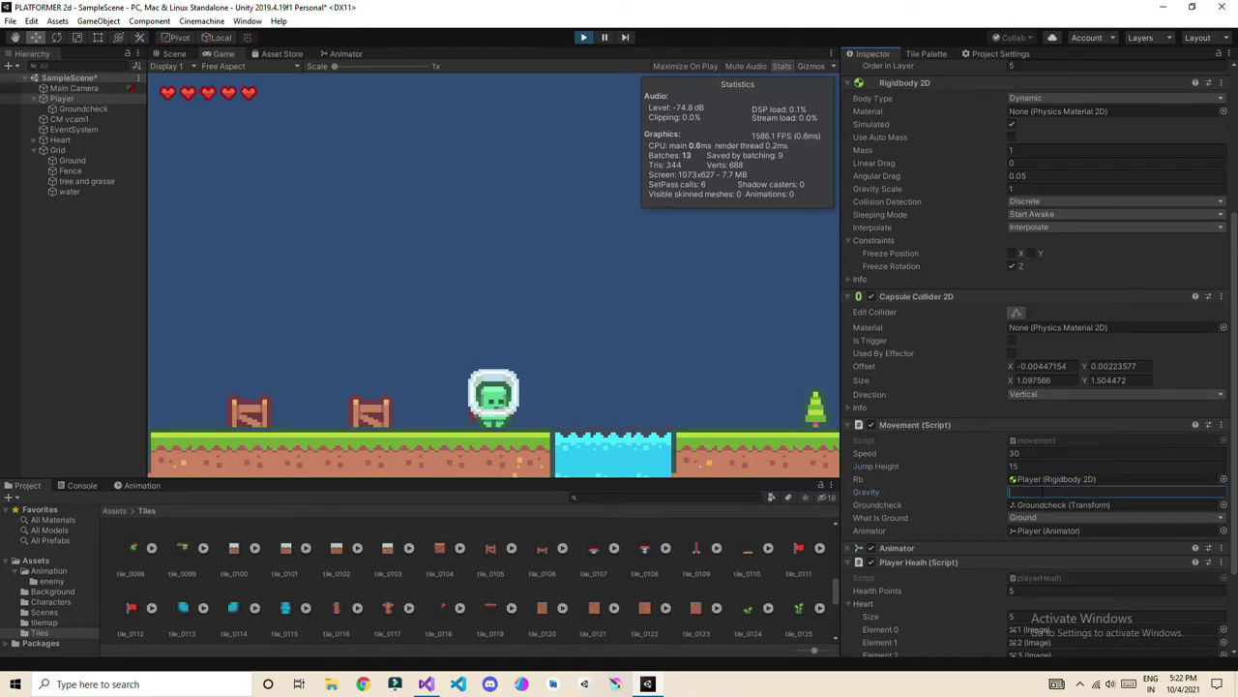
type("-")
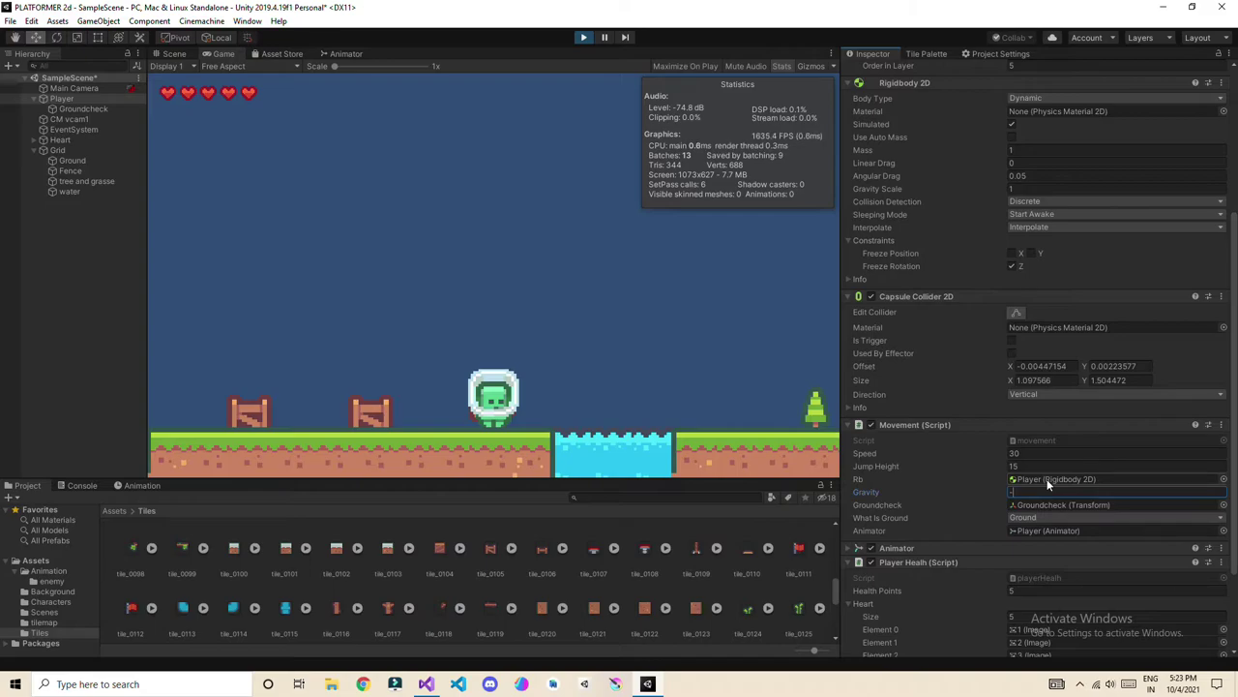
type("55")
key("Return")
Test the adjusted jump by crossing the water gaps and short platforms to the long ground beyond them.
key("d")
key("space")
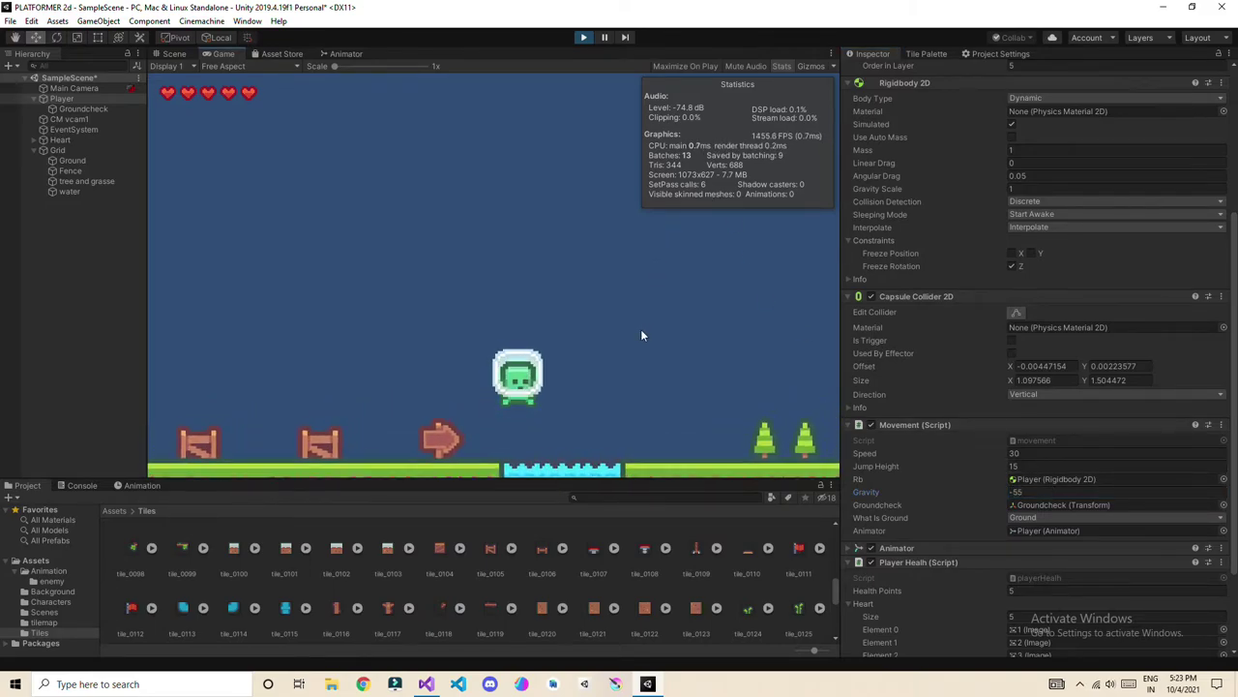
key("Right")
key("Right")
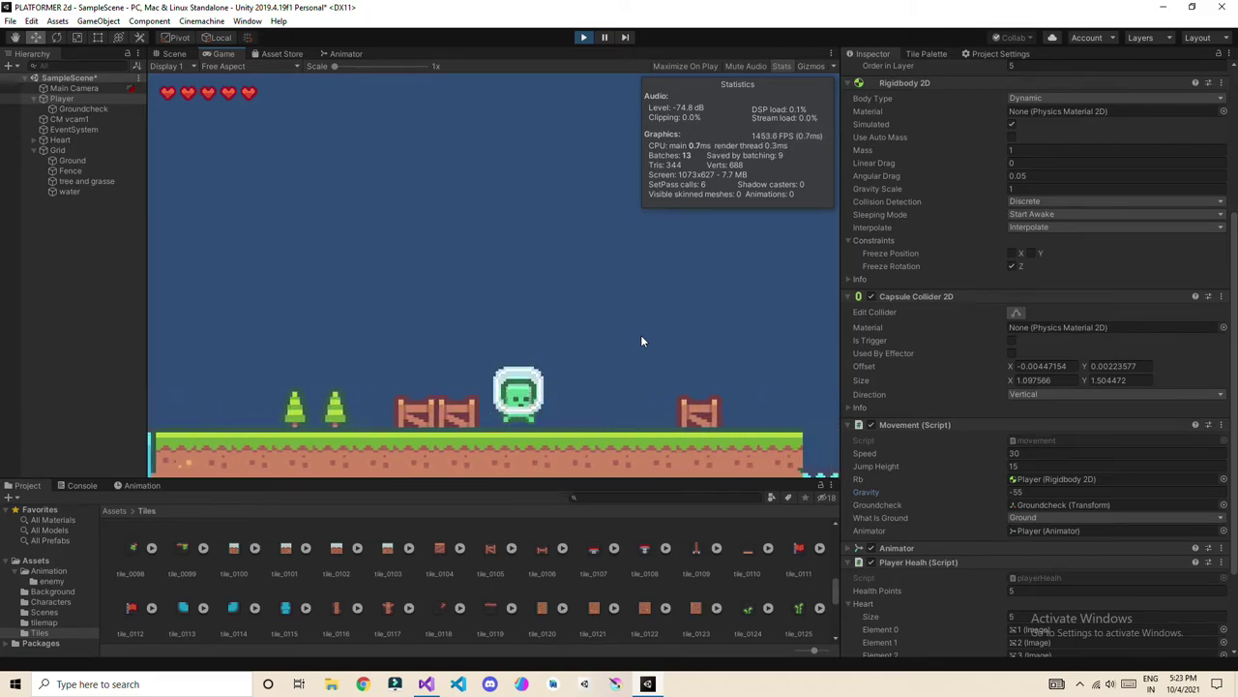
key("Right")
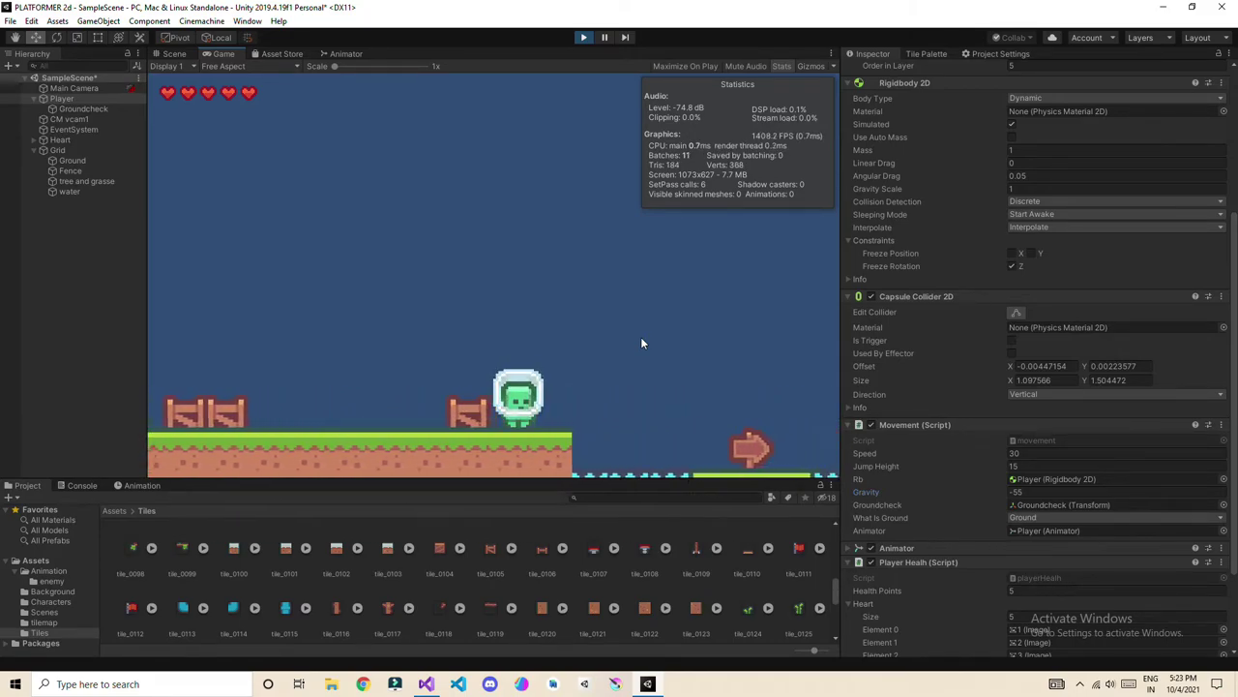
key("space")
key("Right")
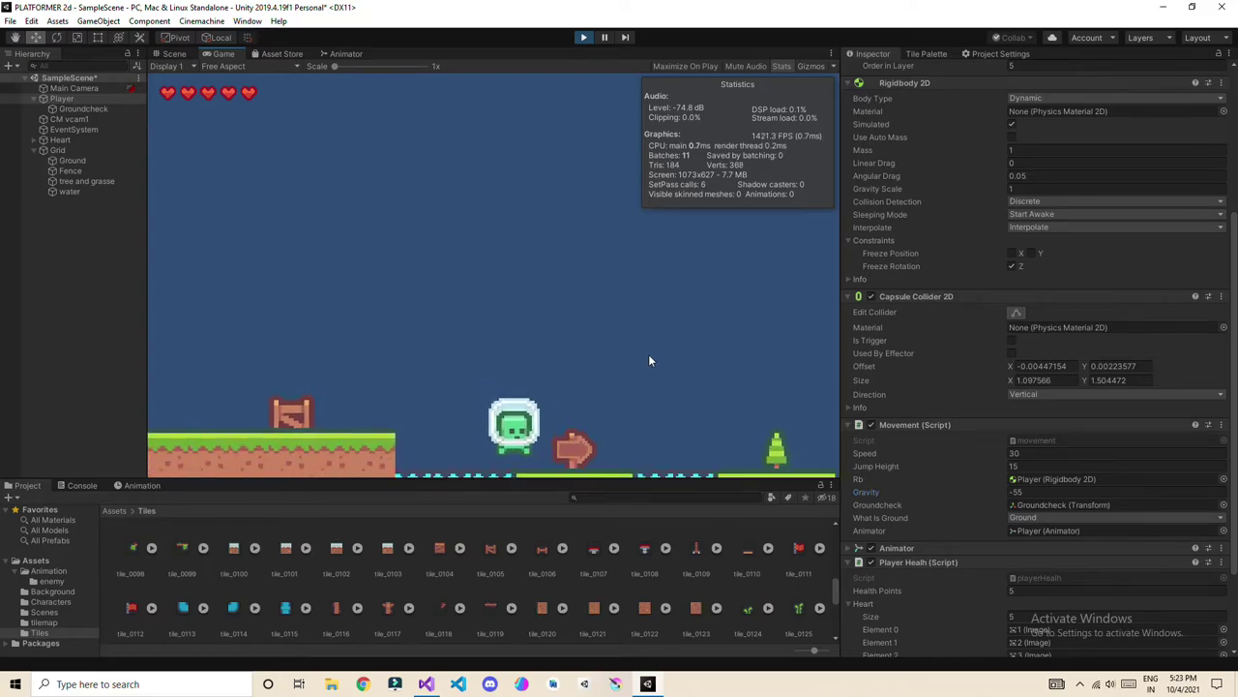
key("space")
key("Right")
key("space")
key("Right")
key("Right")
key("Right")
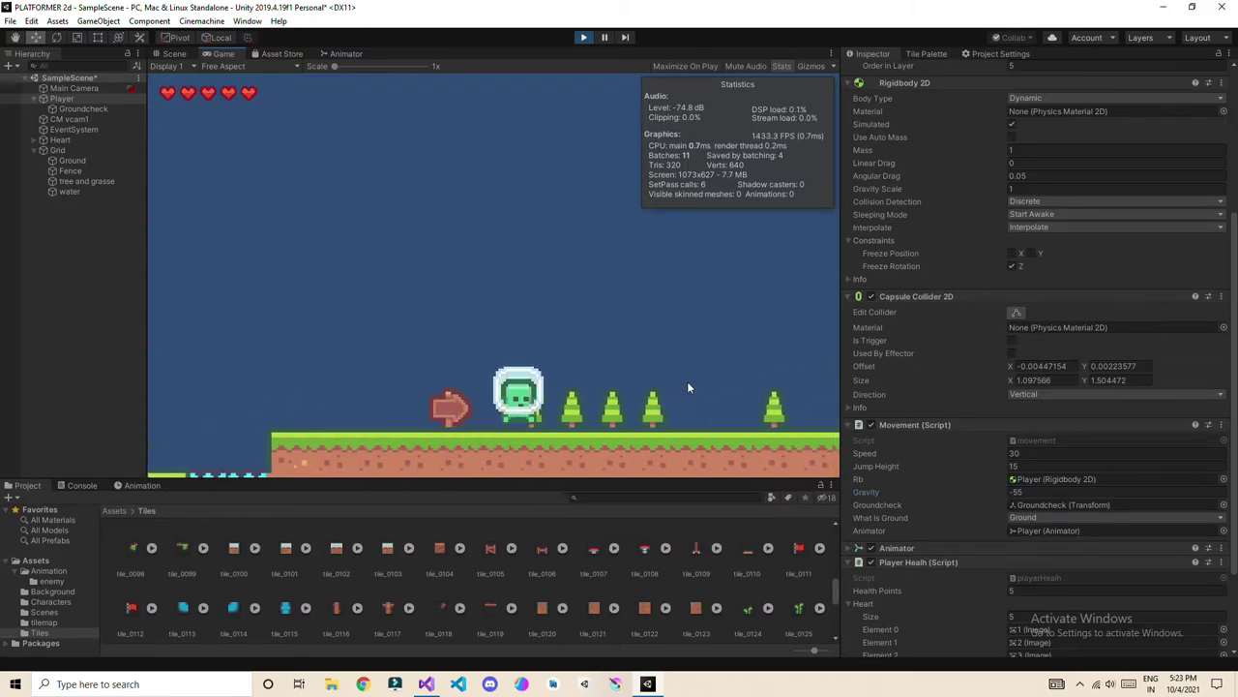
Walk the player back into the last water gap to test falling into the water, and stop the game.
key("Left")
key("Left")
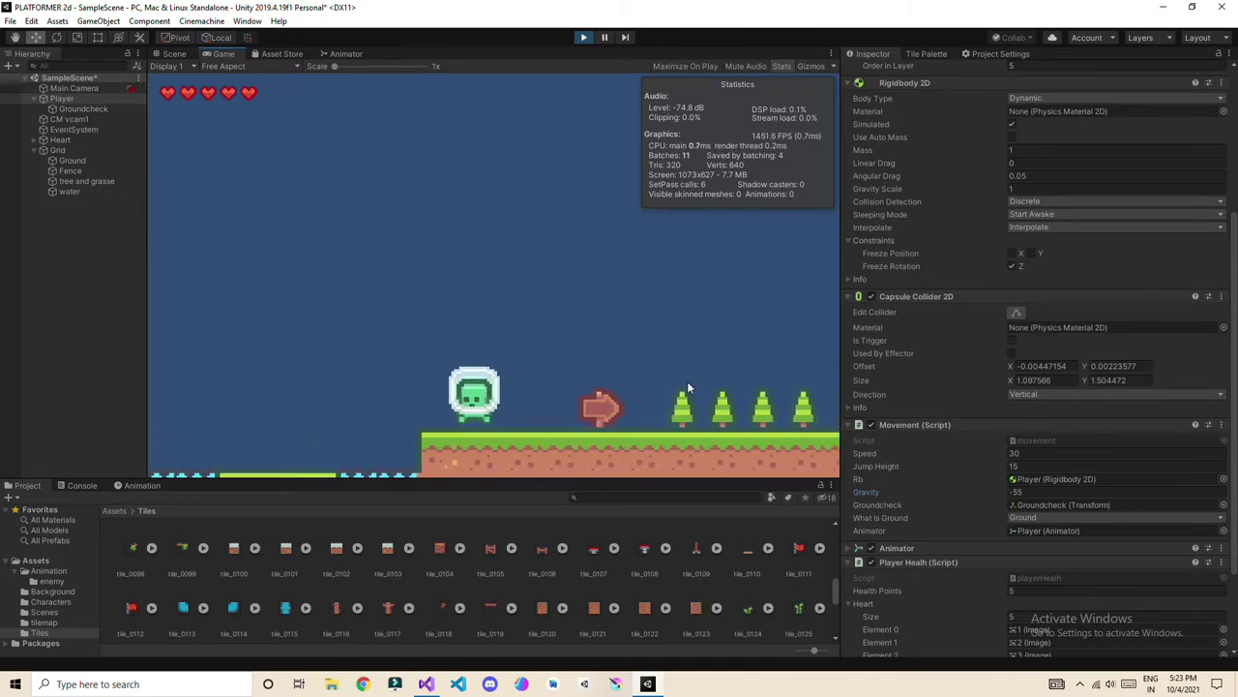
key("a")
key("d")
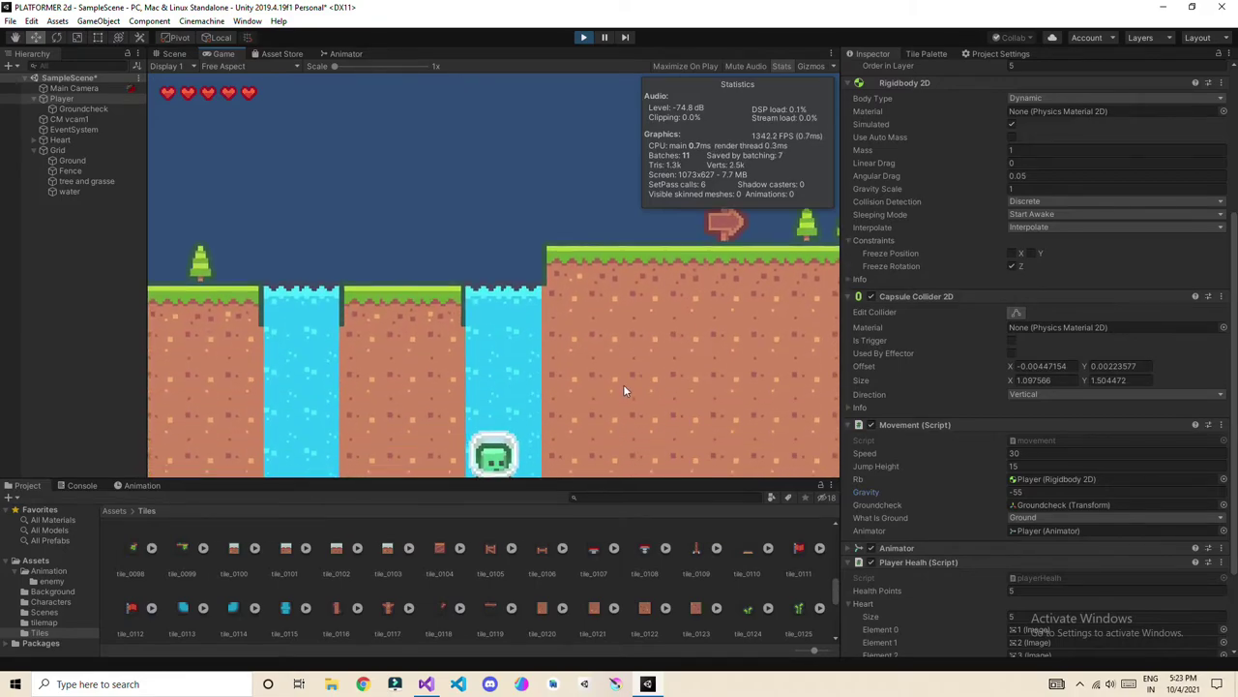
left_click(583, 38)
Add a Tilemap Collider 2D to the water tilemap and make it a trigger.
scroll(780, 301, "up", 5)
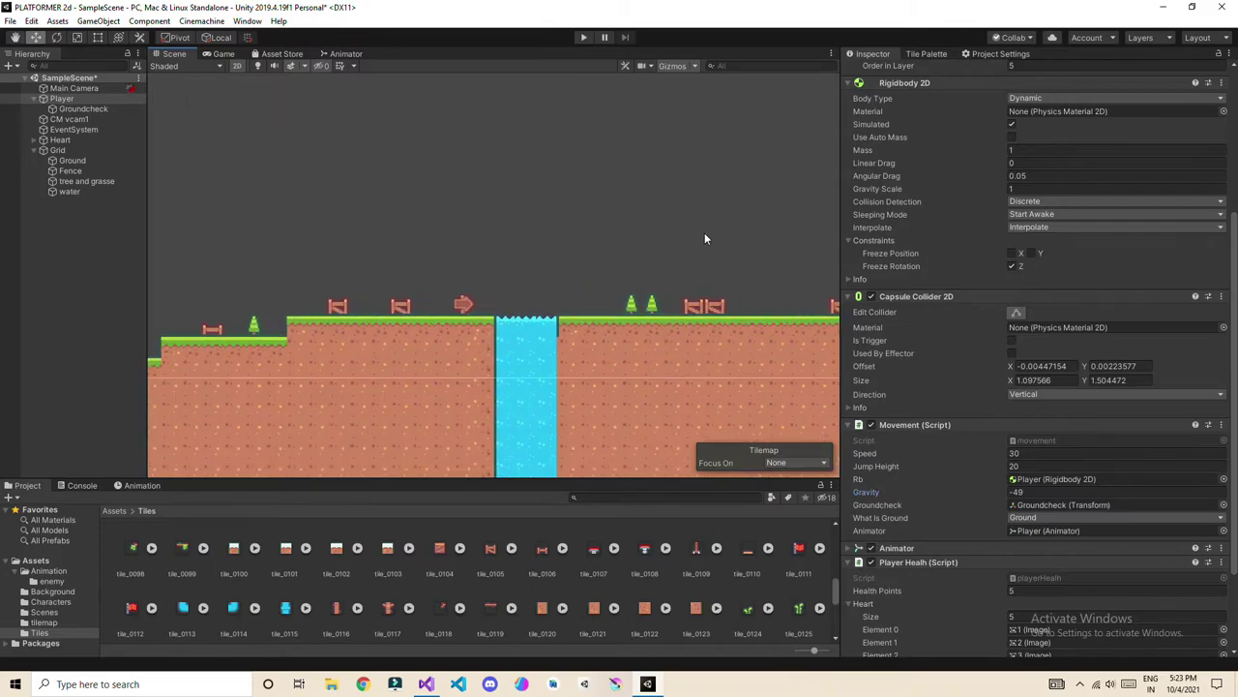
middle_click_drag(586, 359, 561, 350)
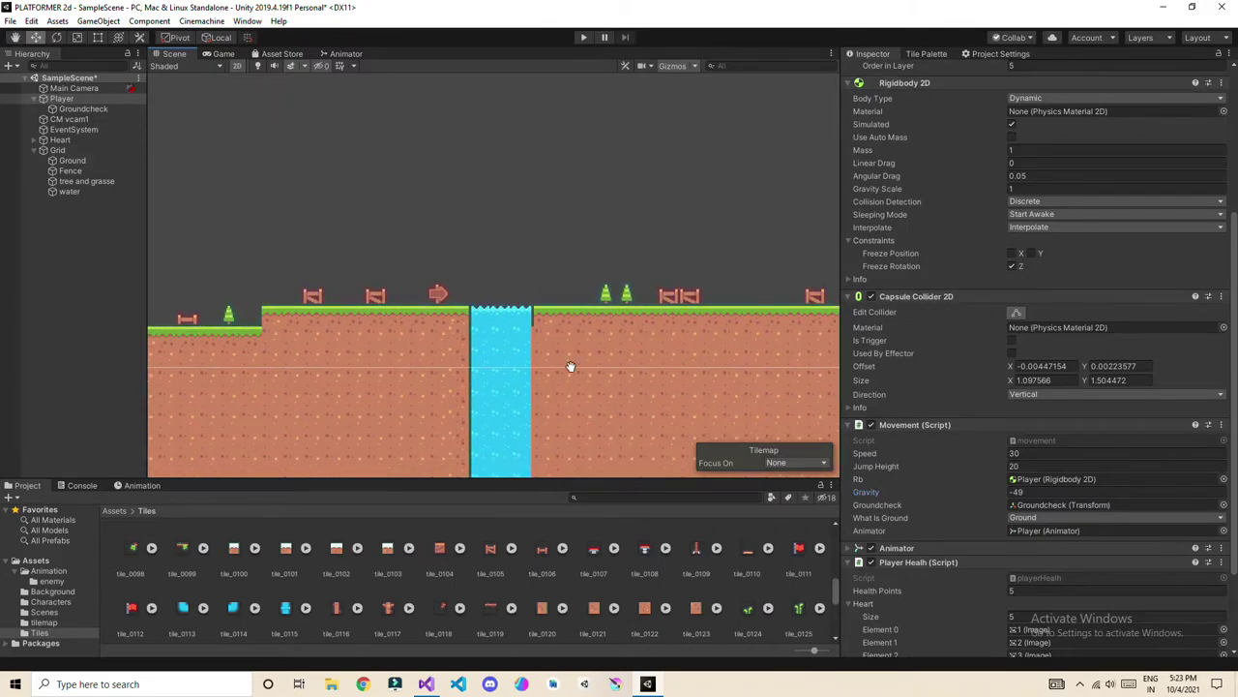
left_click(93, 191)
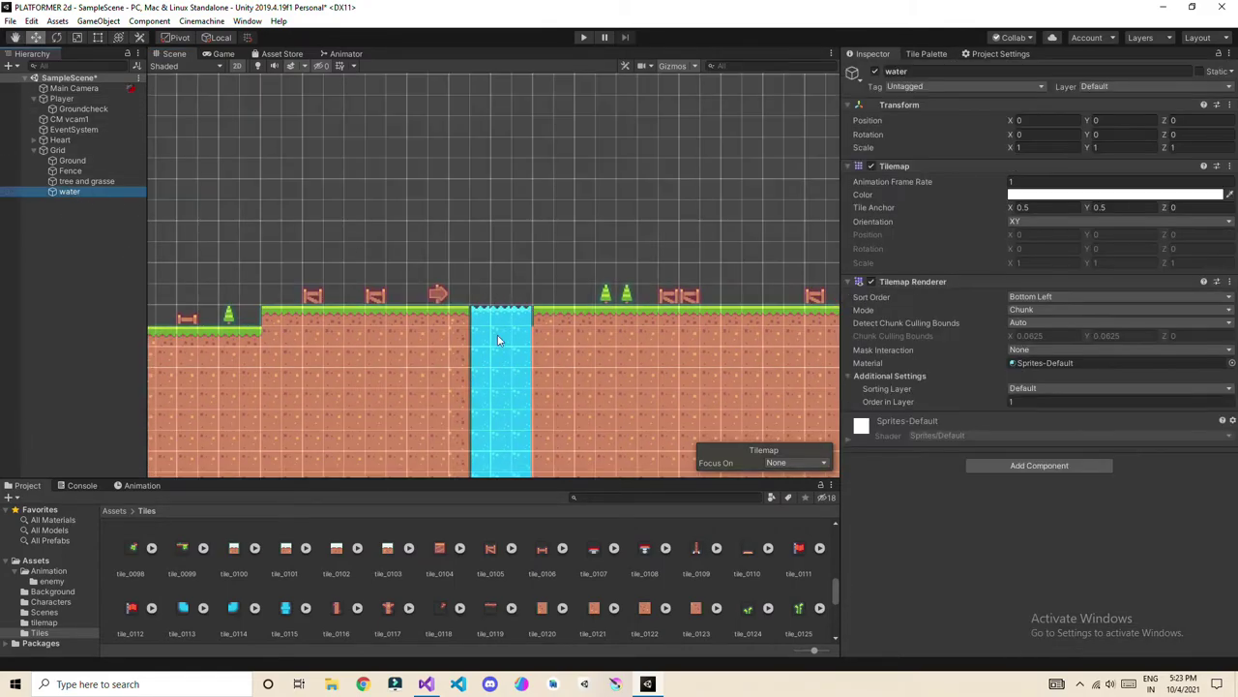
left_click(989, 463)
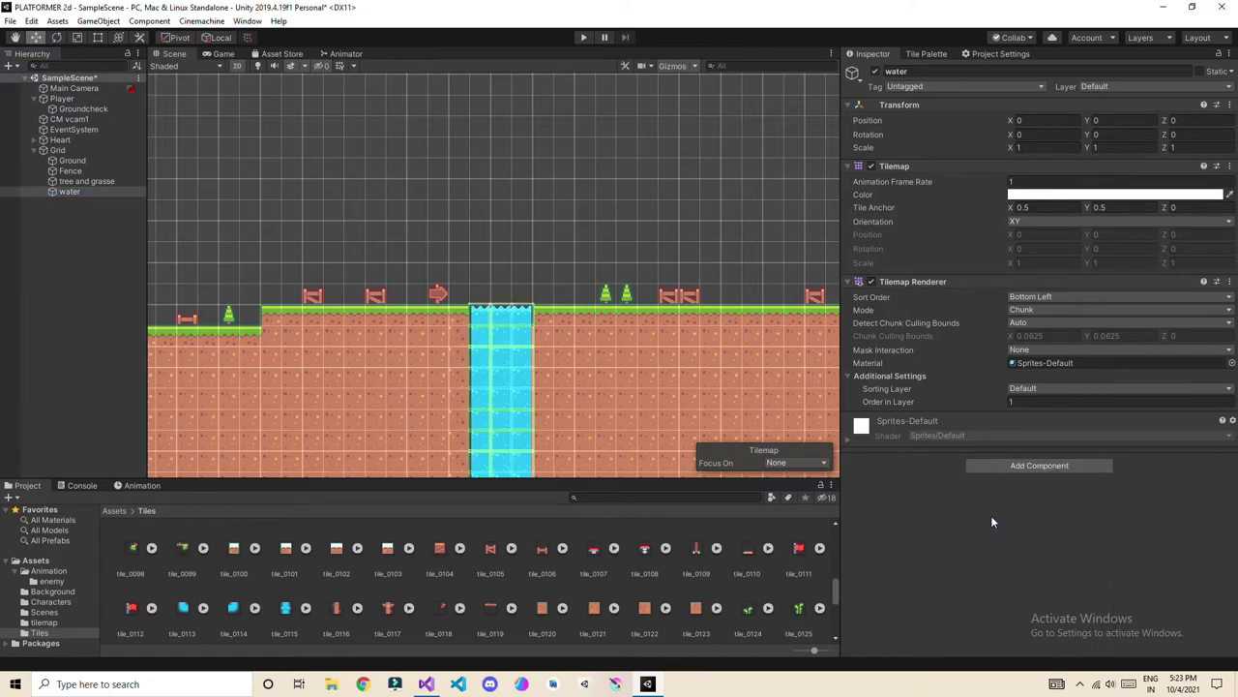
left_click(991, 513)
scroll(776, 328, "down", 7)
middle_click_drag(735, 296, 600, 252)
left_click(1012, 475)
Create a new tag named "water" in the project's tag list.
left_click(954, 86)
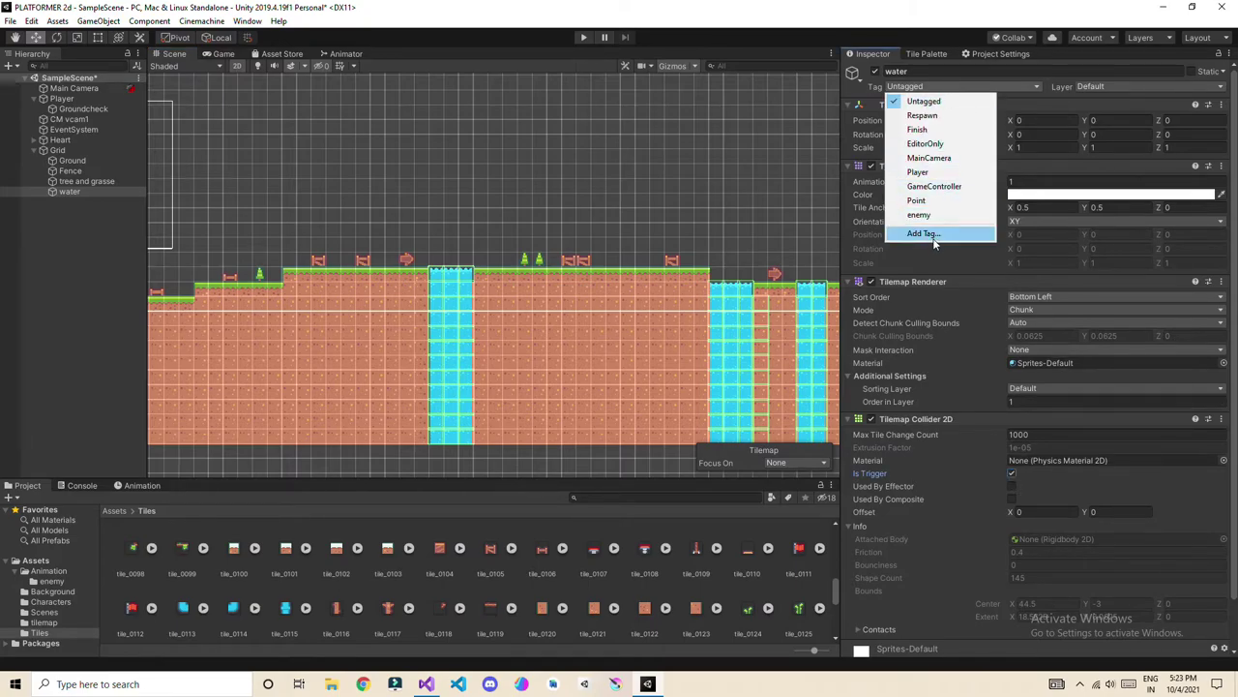
left_click(935, 237)
left_click(1203, 145)
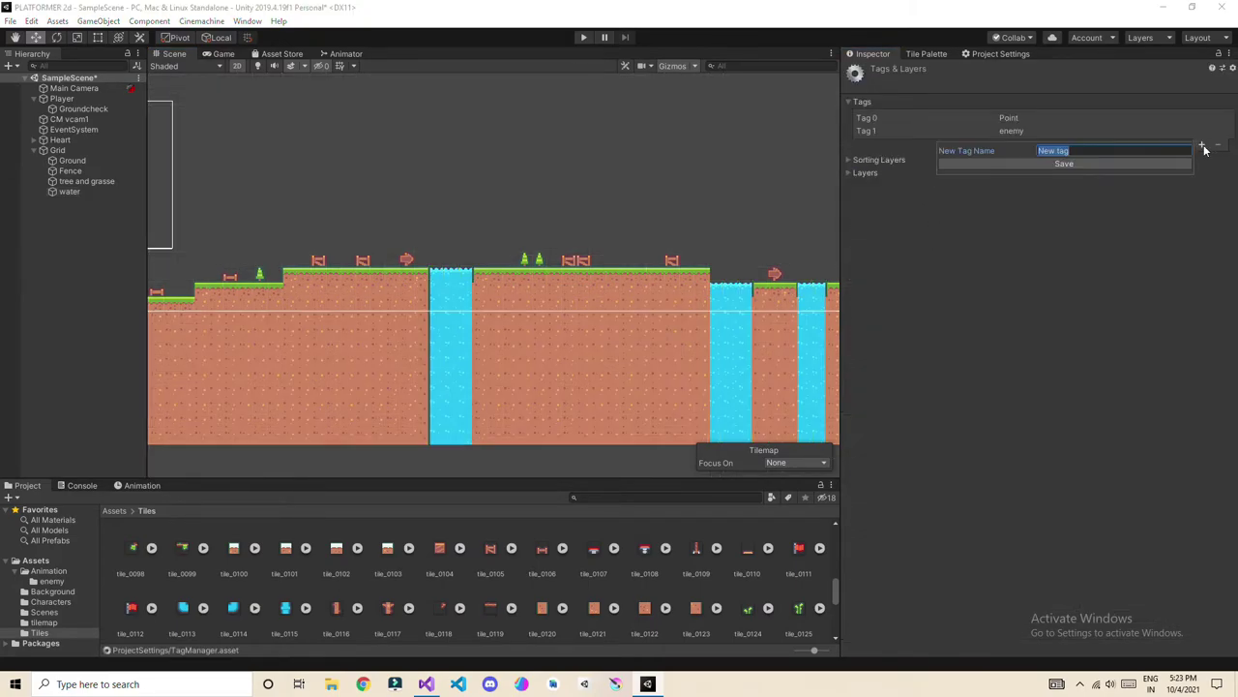
type("water")
left_click(1064, 164)
Assign the "water" tag to the water tilemap.
left_click(69, 191)
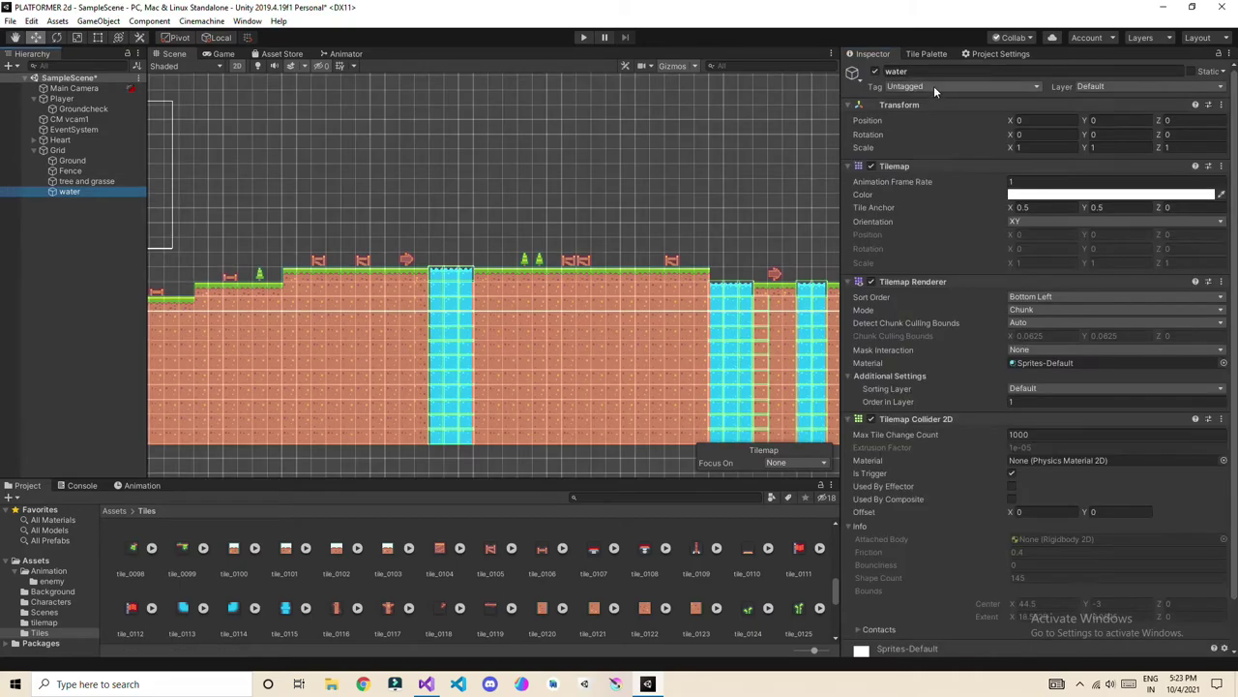
left_click(934, 85)
left_click(935, 228)
scroll(1091, 249, "down", 1)
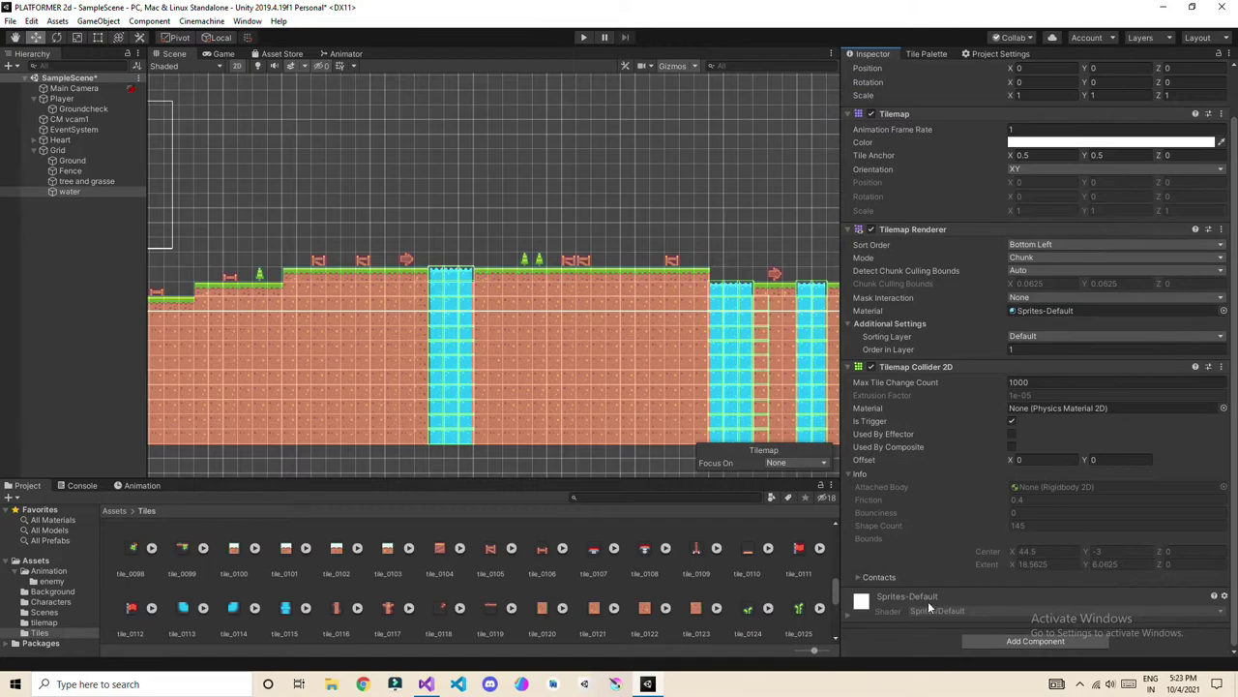
Switch to Visual Studio and, in playerHealh.cs, paste a copy of the "enemy" tag check below the original inside OnCollisionEnter2D.
left_click(426, 685)
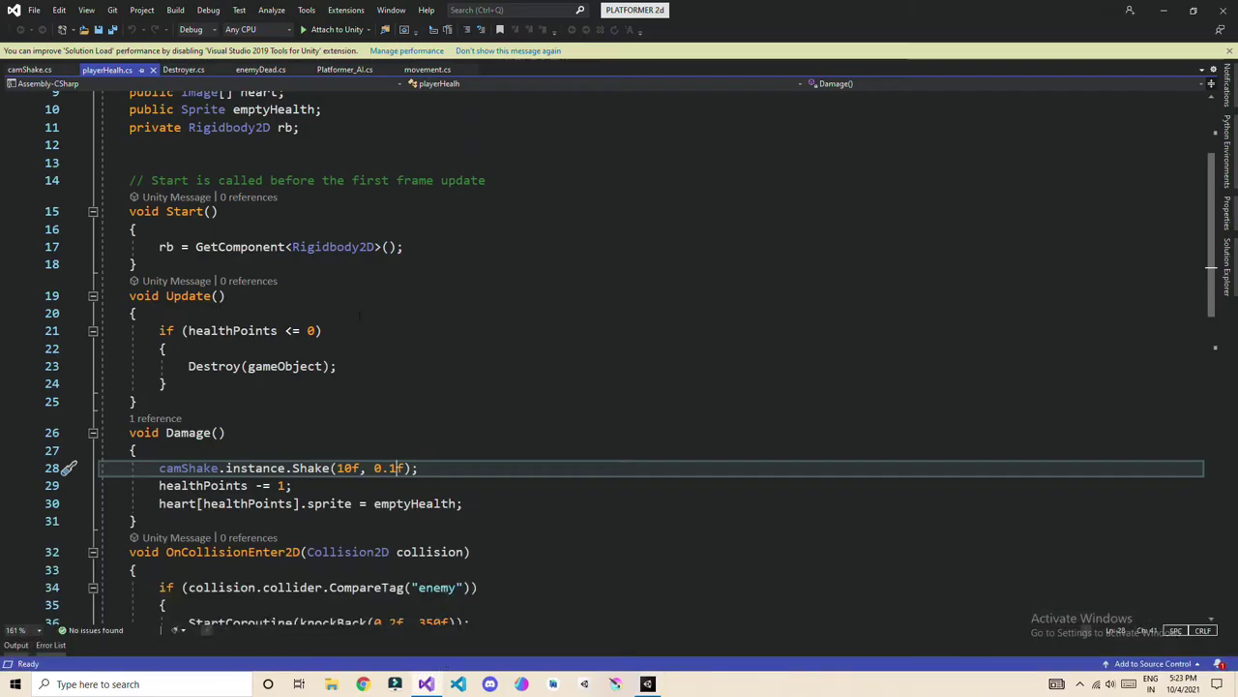
left_click(1229, 51)
scroll(308, 476, "down", 5)
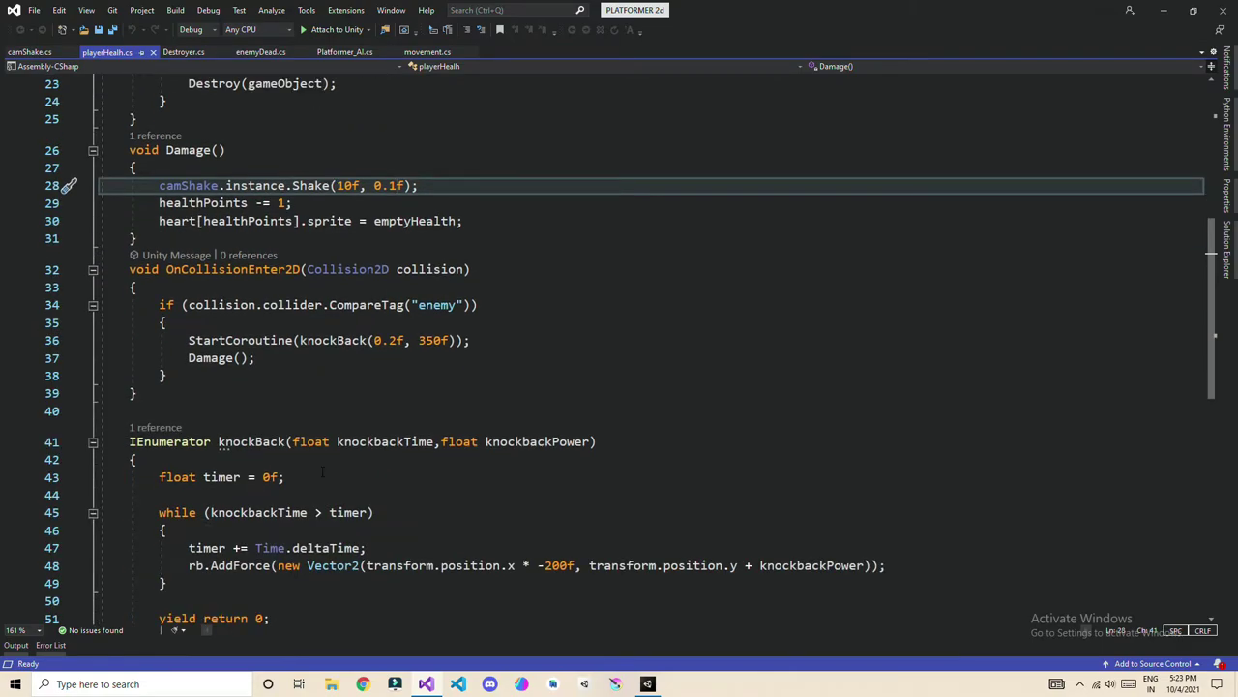
scroll(322, 472, "down", 4)
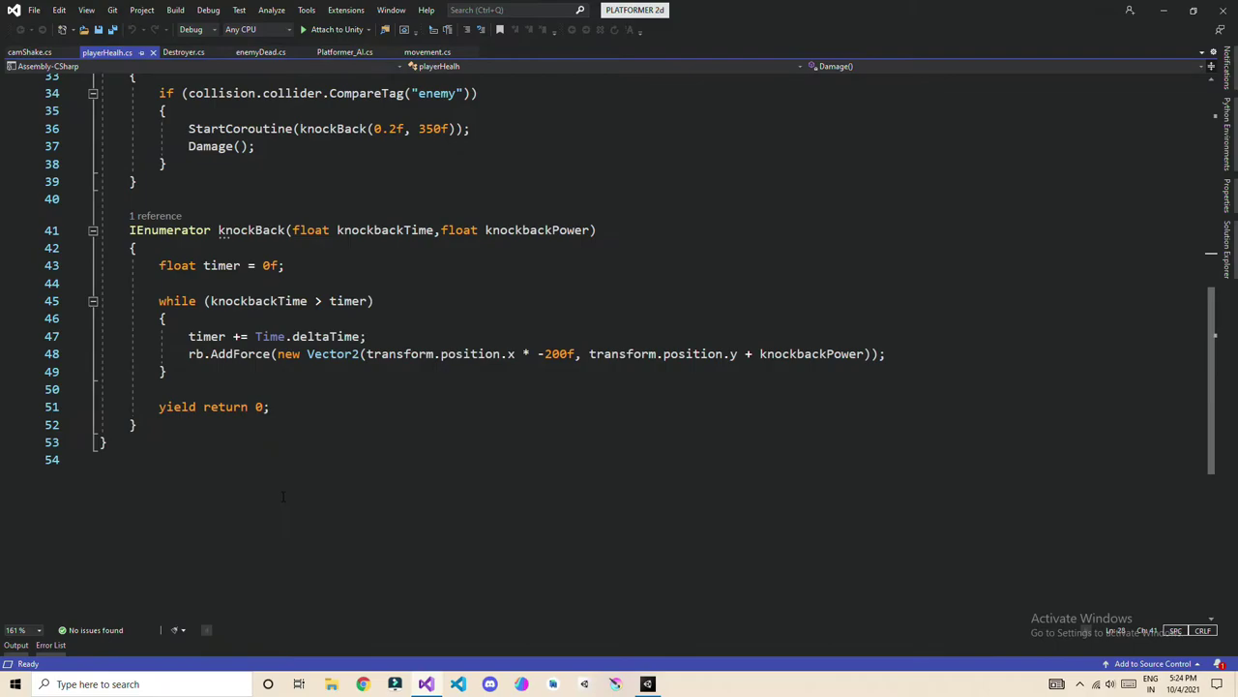
scroll(174, 357, "up", 6)
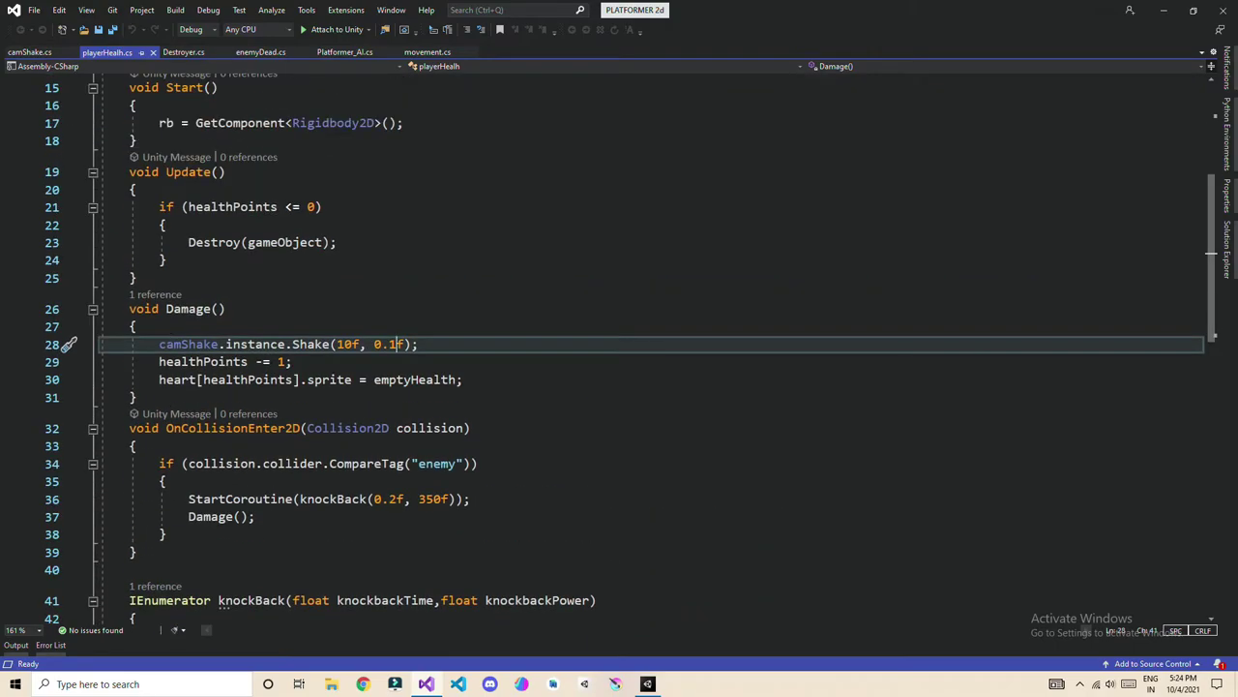
left_click_drag(193, 531, 100, 464)
key("ctrl+c")
left_click(177, 539)
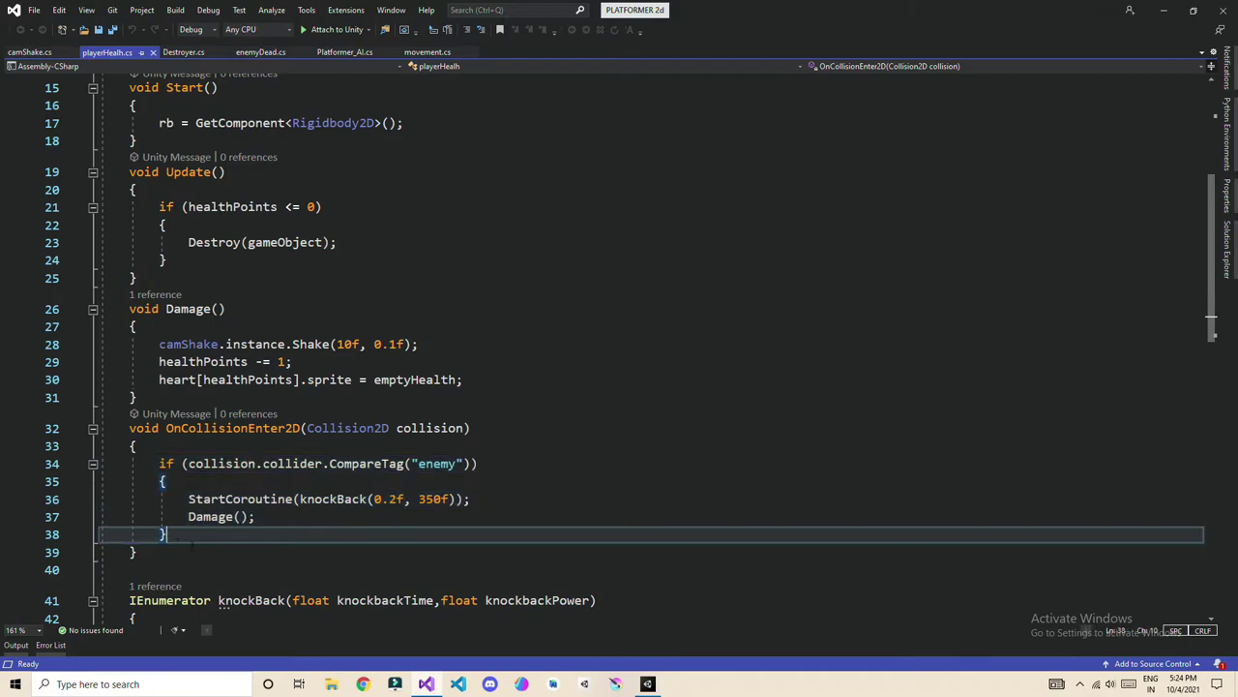
key("Return")
type("if")
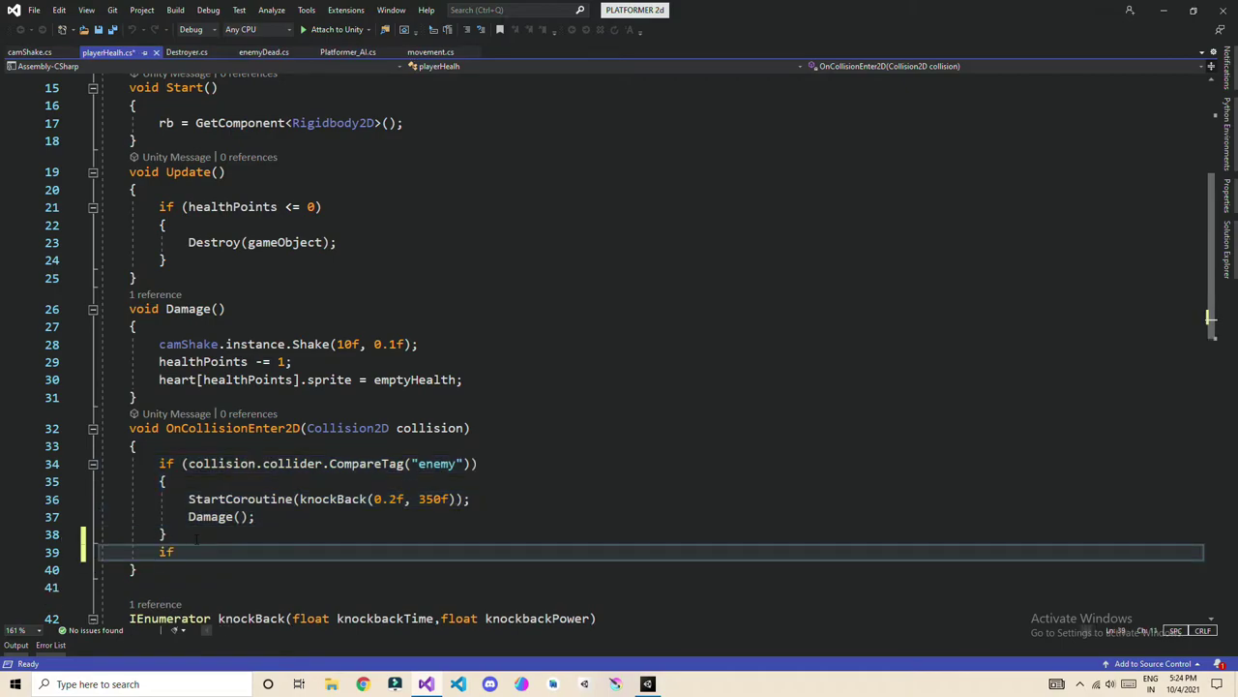
key("ctrl+v")
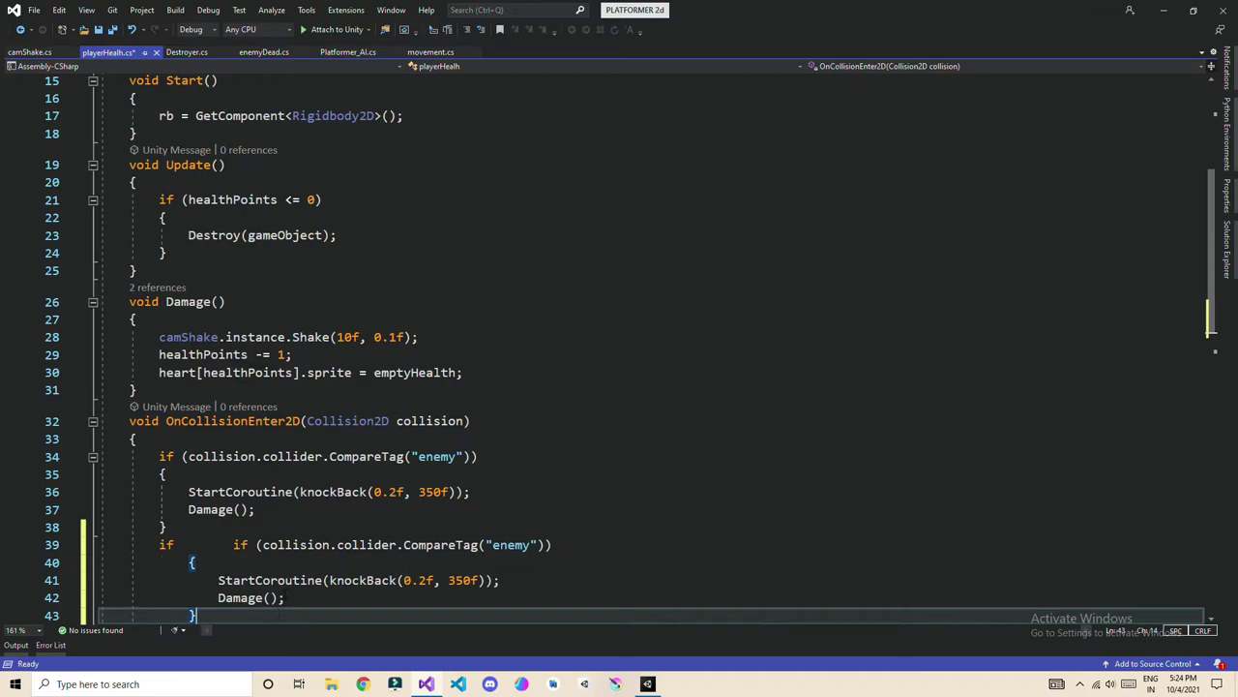
key("ctrl+z")
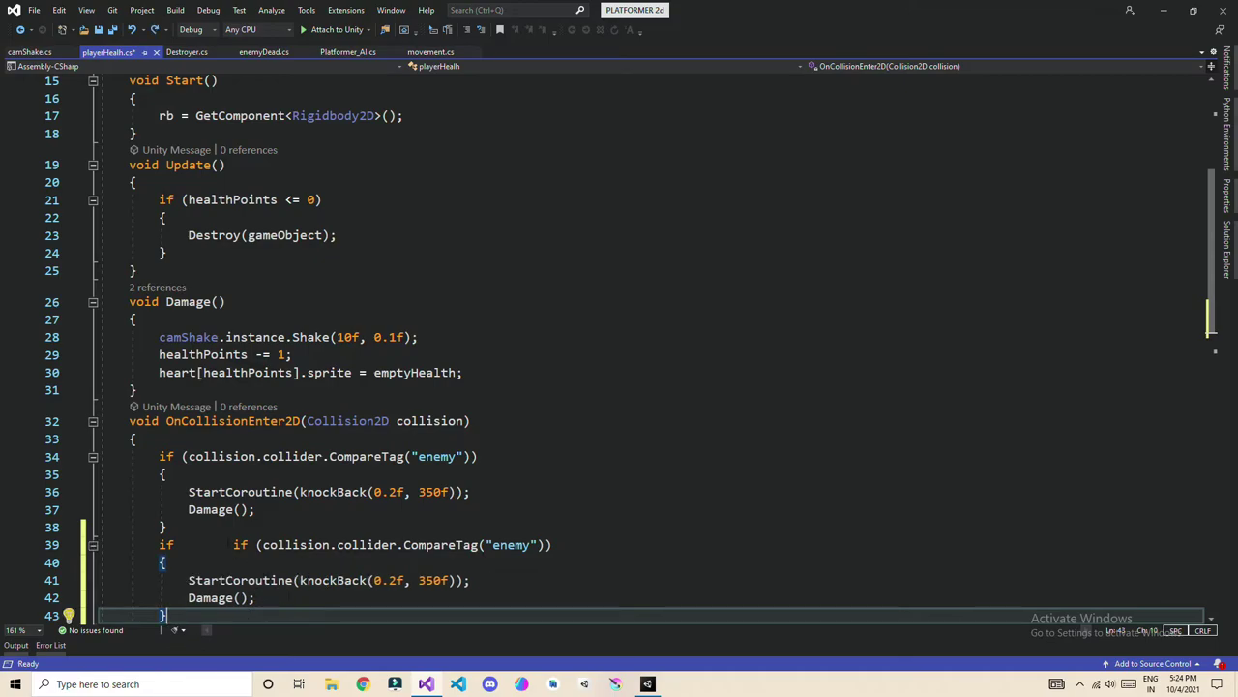
Put the pasted tag check on its own line, aligned with the enemy check above it.
left_click(235, 545)
key("Return")
key("BackSpace")
key("BackSpace")
key("BackSpace")
key("BackSpace")
scroll(514, 536, "down", 2)
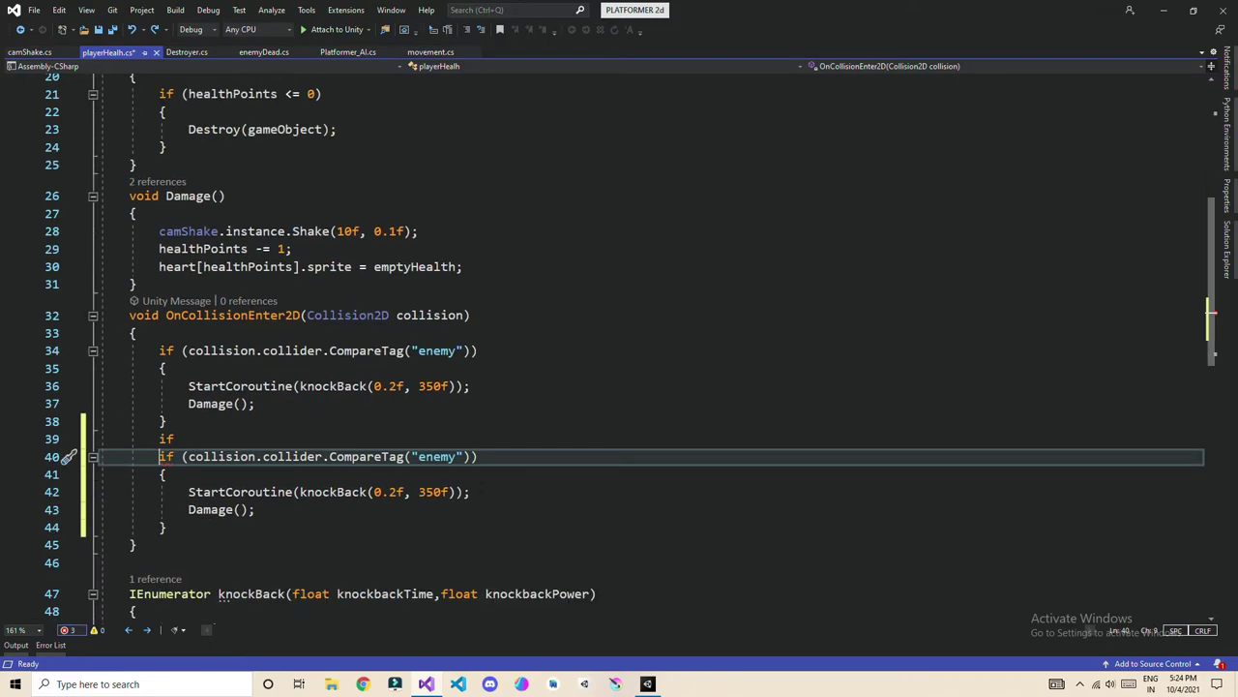
Change the tag compared in the copied check to "water".
double_click(437, 457)
type("wat")
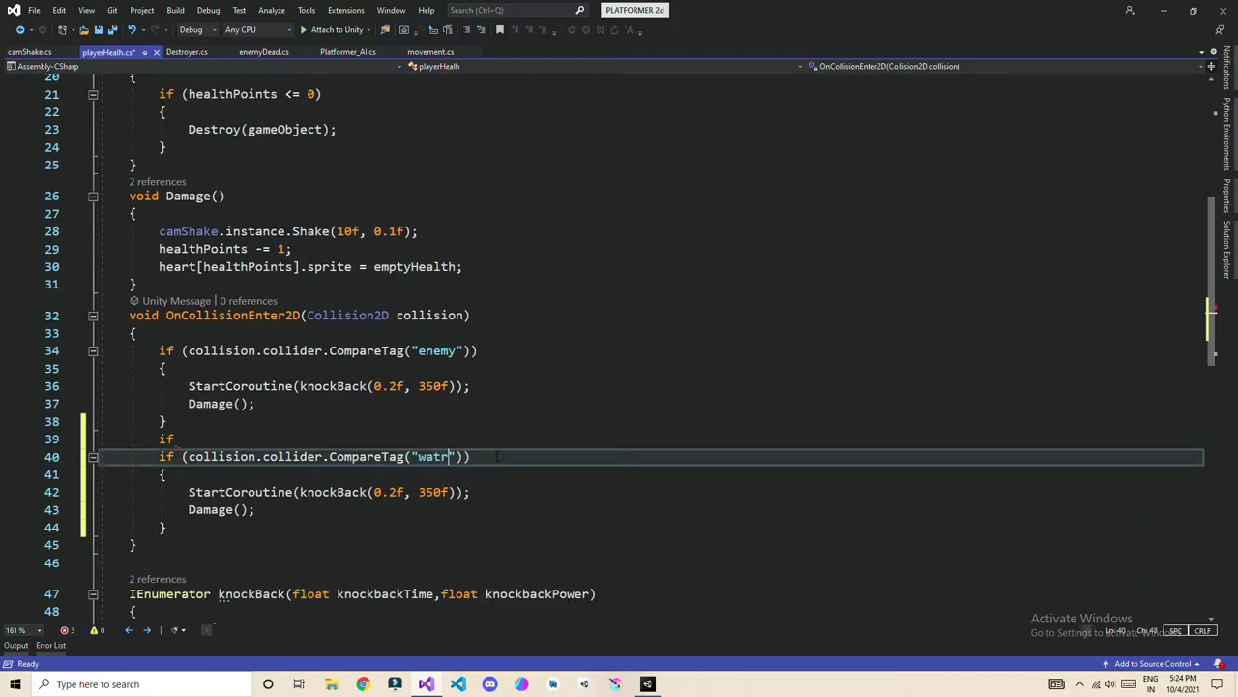
type("r")
key("BackSpace")
type("e")
Delete the stray "if" line above the water check.
left_click(183, 438)
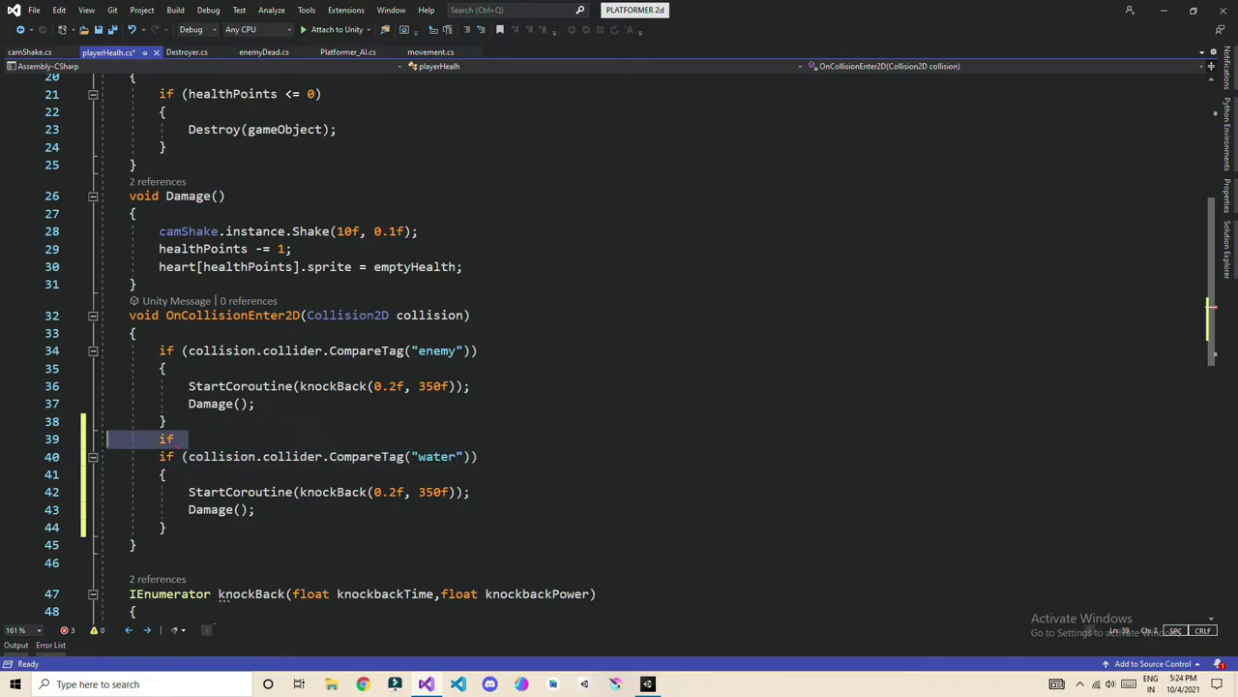
key("BackSpace")
key("BackSpace")
key("BackSpace")
key("BackSpace")
key("BackSpace")
Remove the StartCoroutine and Damage calls from the water check, leaving an empty line in its body.
left_click_drag(256, 492, 100, 474)
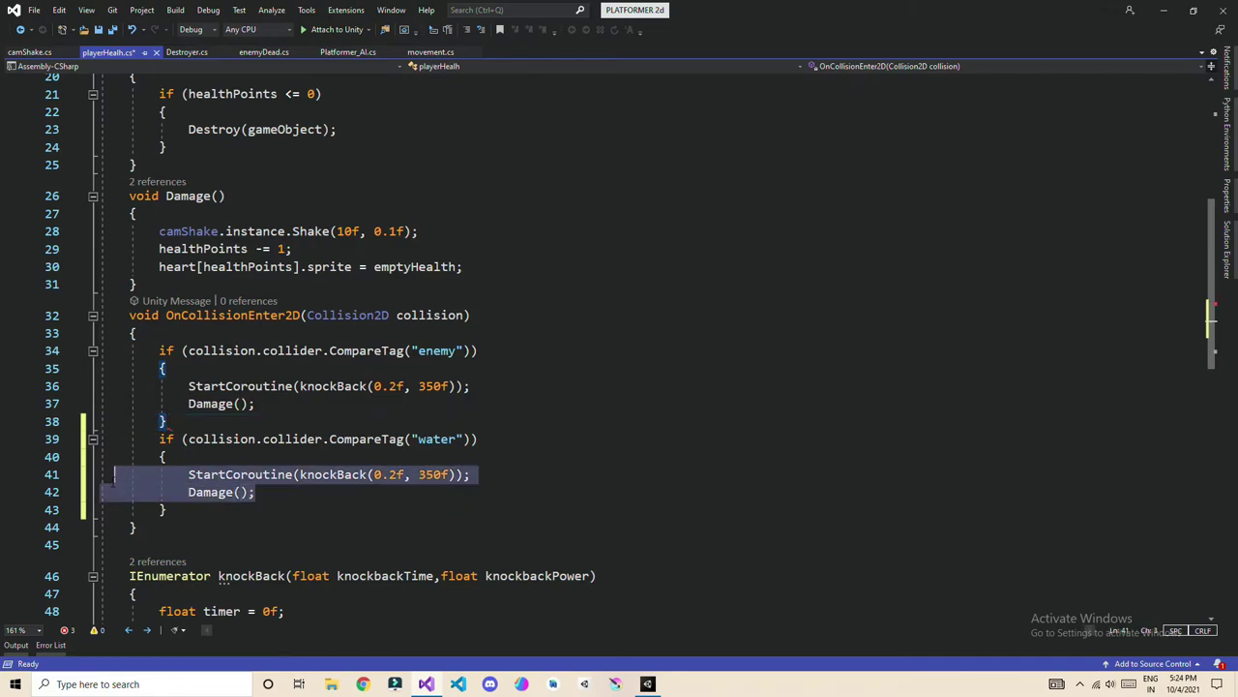
key("BackSpace")
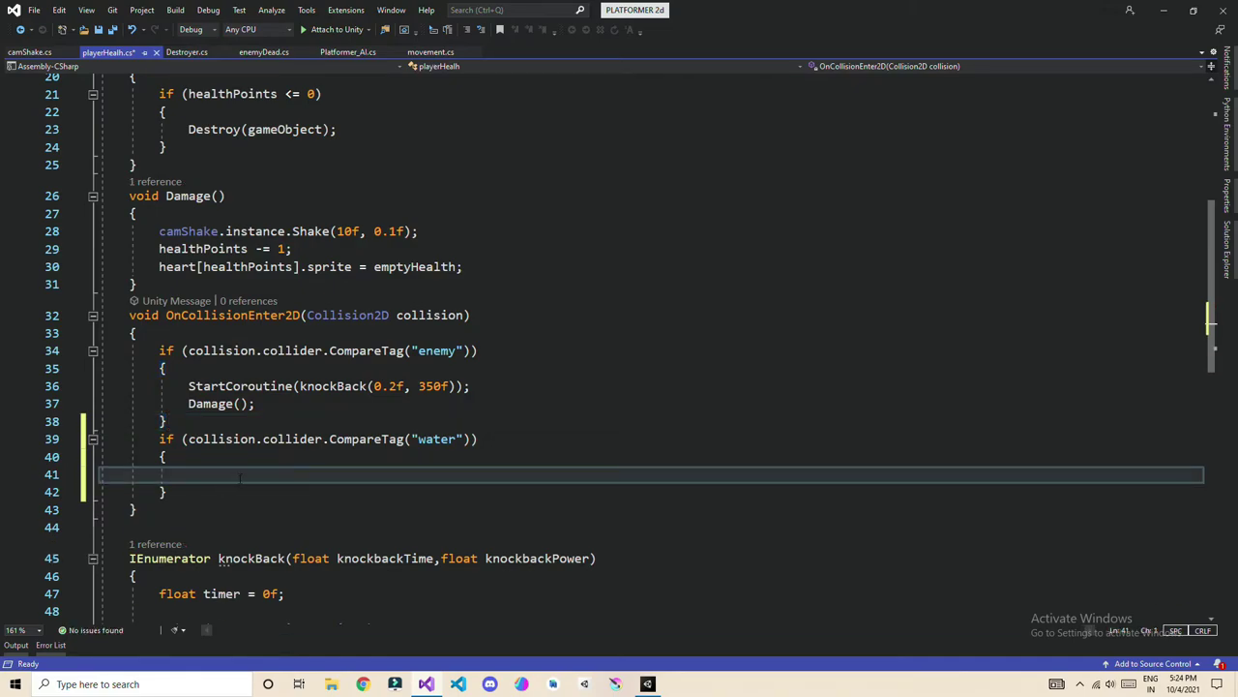
key("BackSpace")
key("Return")
type("healthPoints")
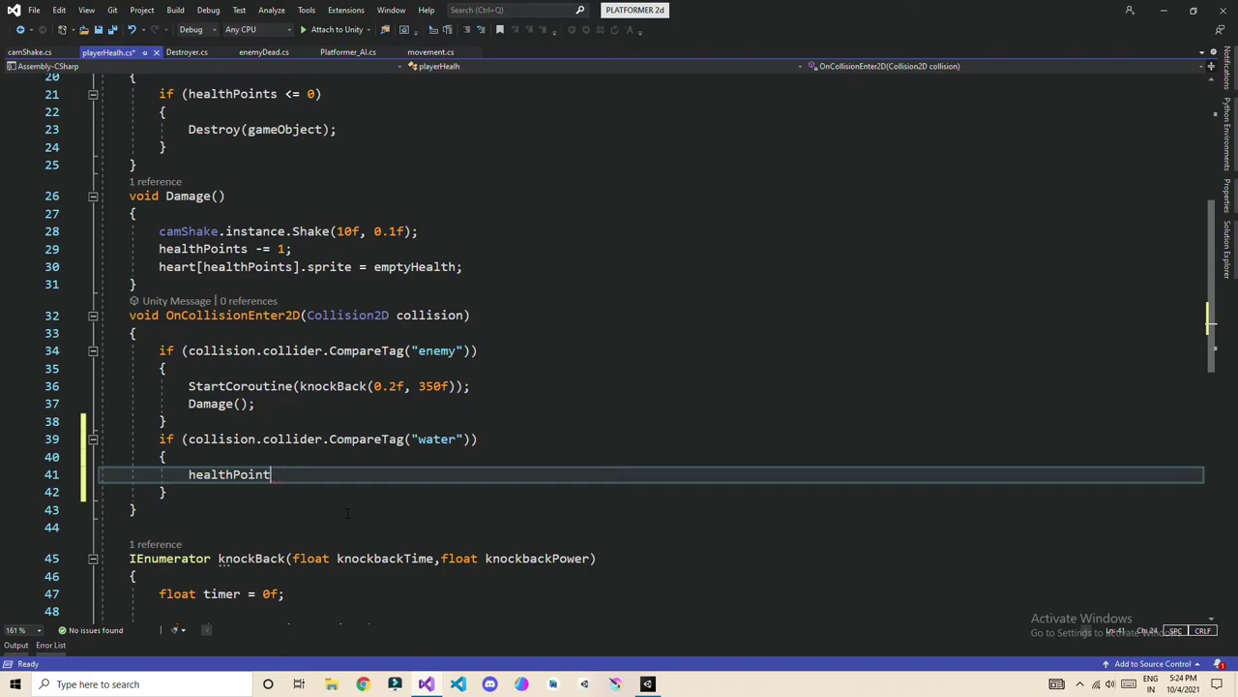
key("BackSpace")
key("BackSpace")
key("BackSpace")
key("BackSpace")
key("BackSpace")
key("BackSpace")
key("BackSpace")
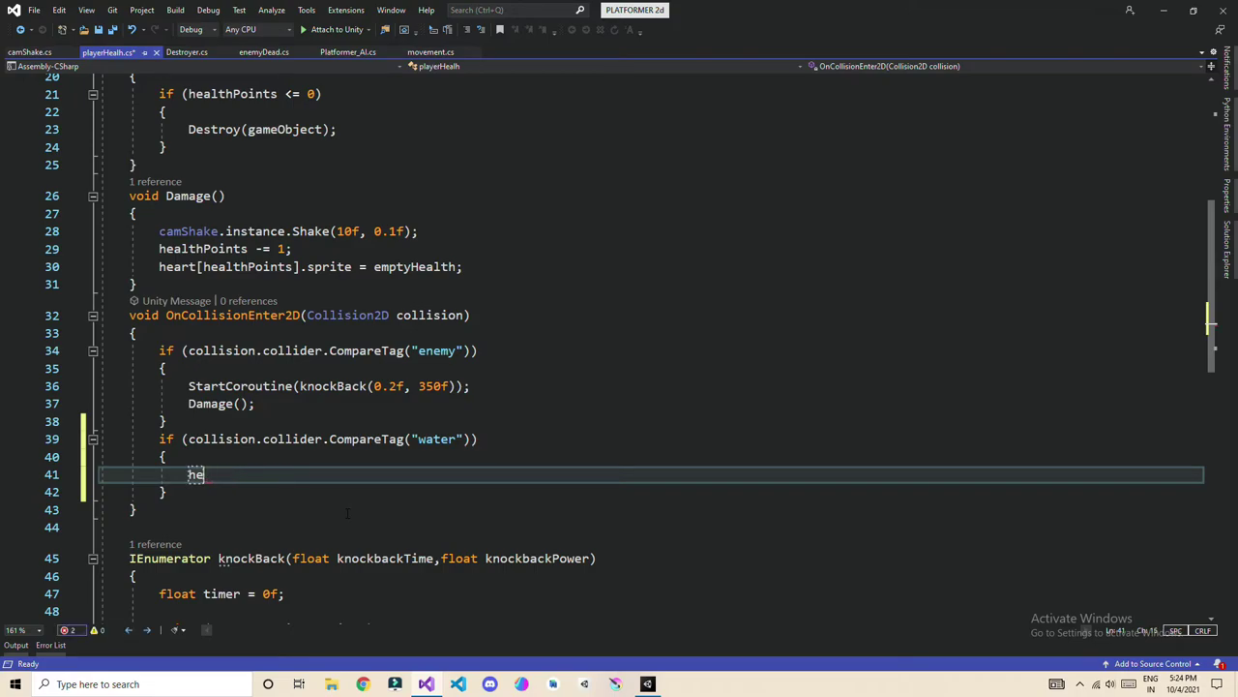
key("BackSpace")
key("BackSpace")
Add Destroy(gameObject); to the body of the water check and save the script.
type("destro")
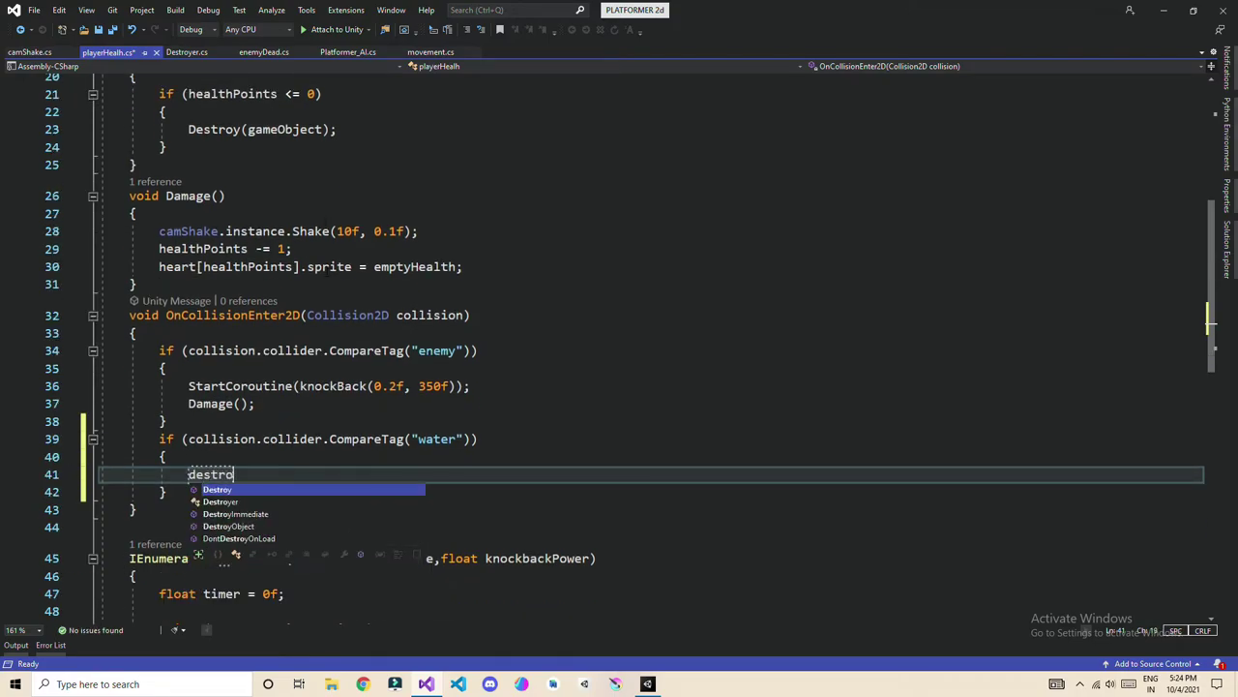
type("y")
key("Tab")
type("(gam")
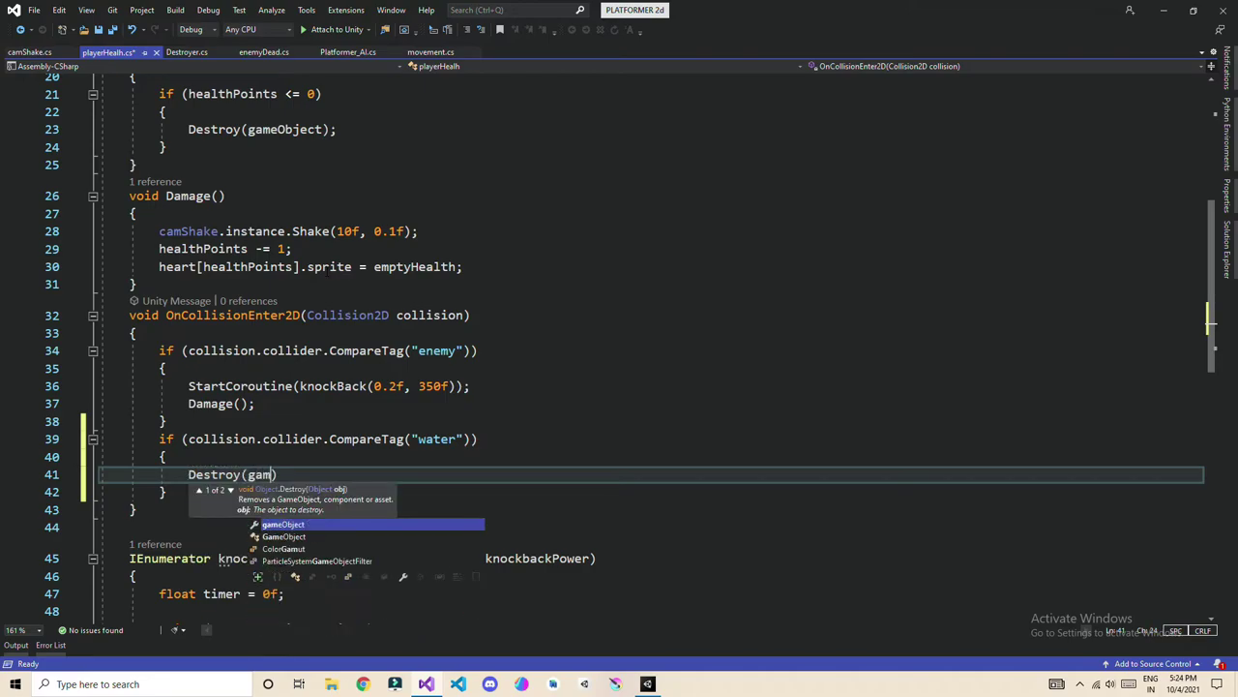
key("Tab")
type(")")
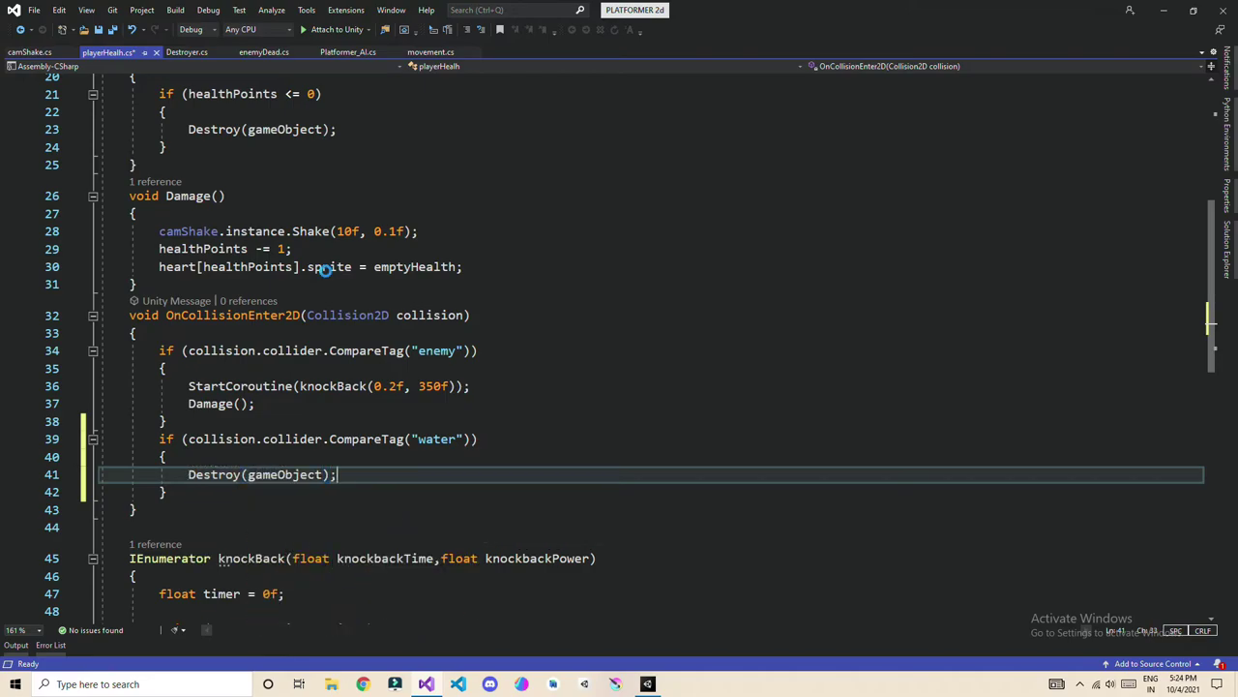
key("ctrl+s")
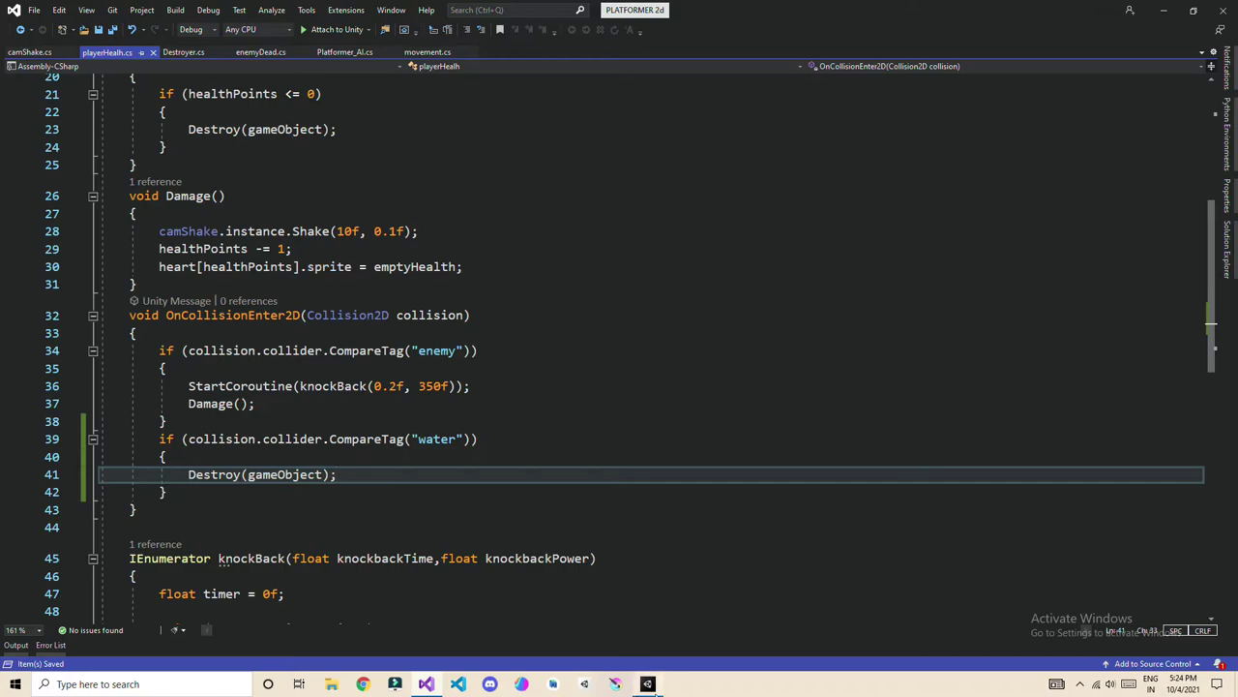
Add an OnTriggerEnter2D(Collider2D collision) method below OnCollisionEnter2D.
scroll(175, 395, "down", 3)
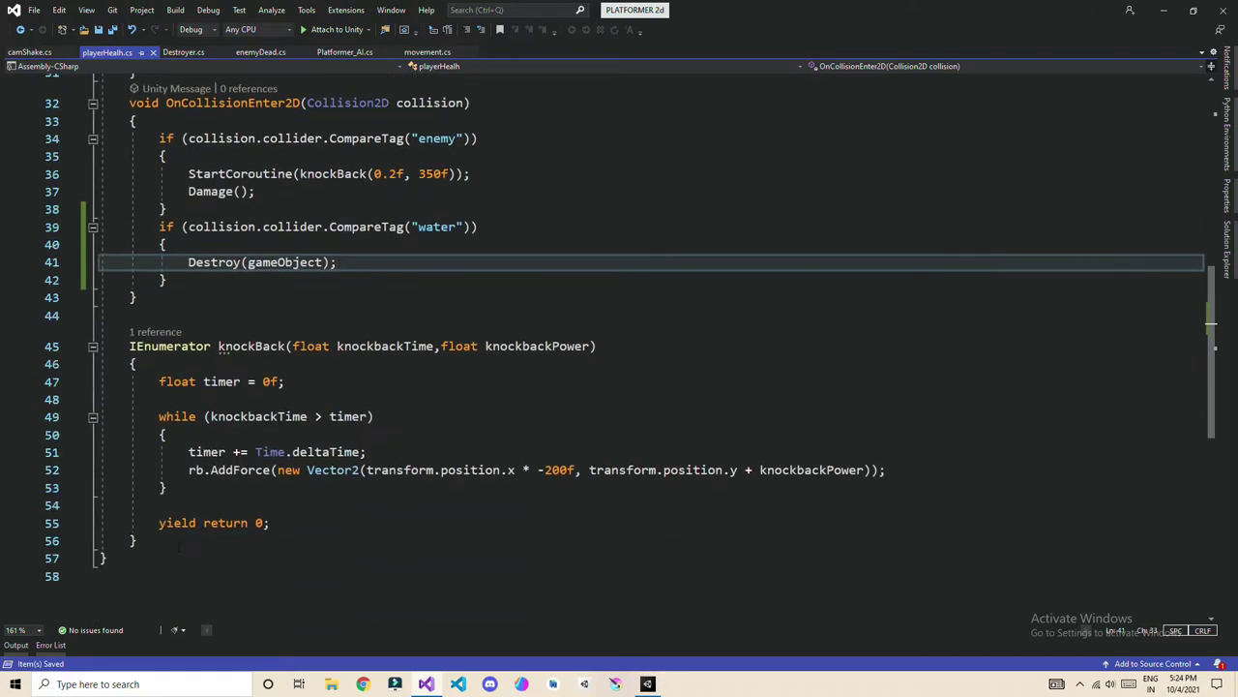
scroll(178, 600, "up", 3)
left_click(153, 507)
key("Return")
key("Return")
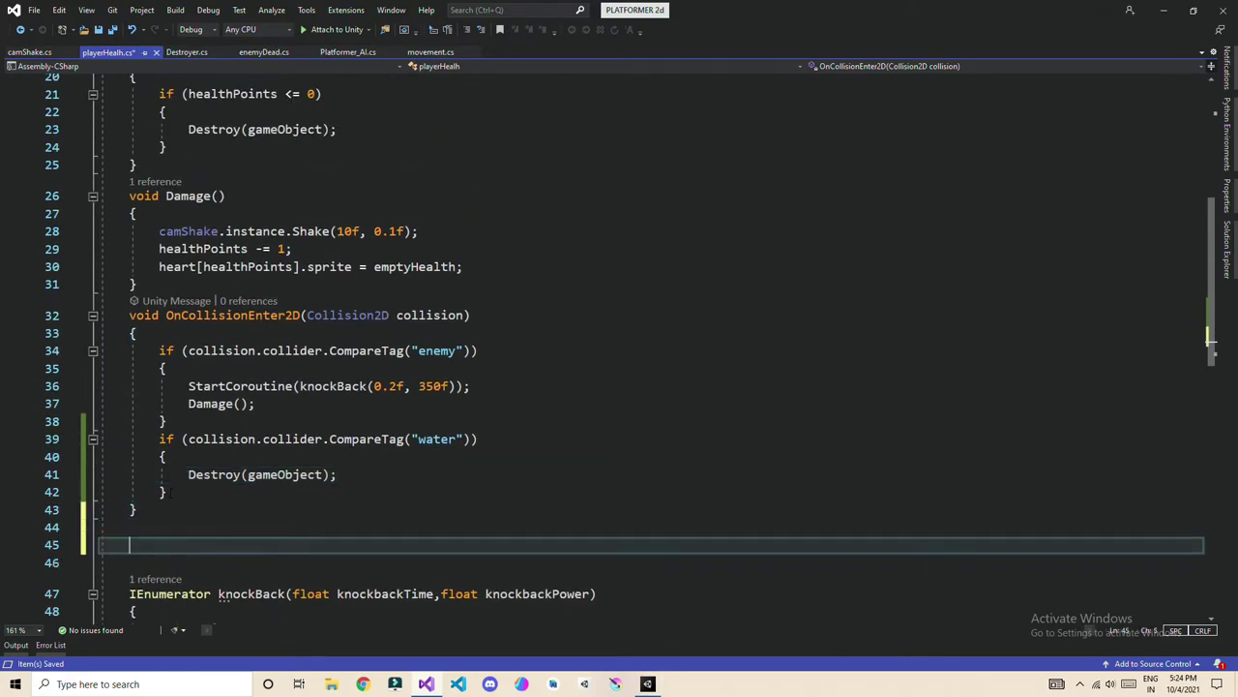
type("void Trige")
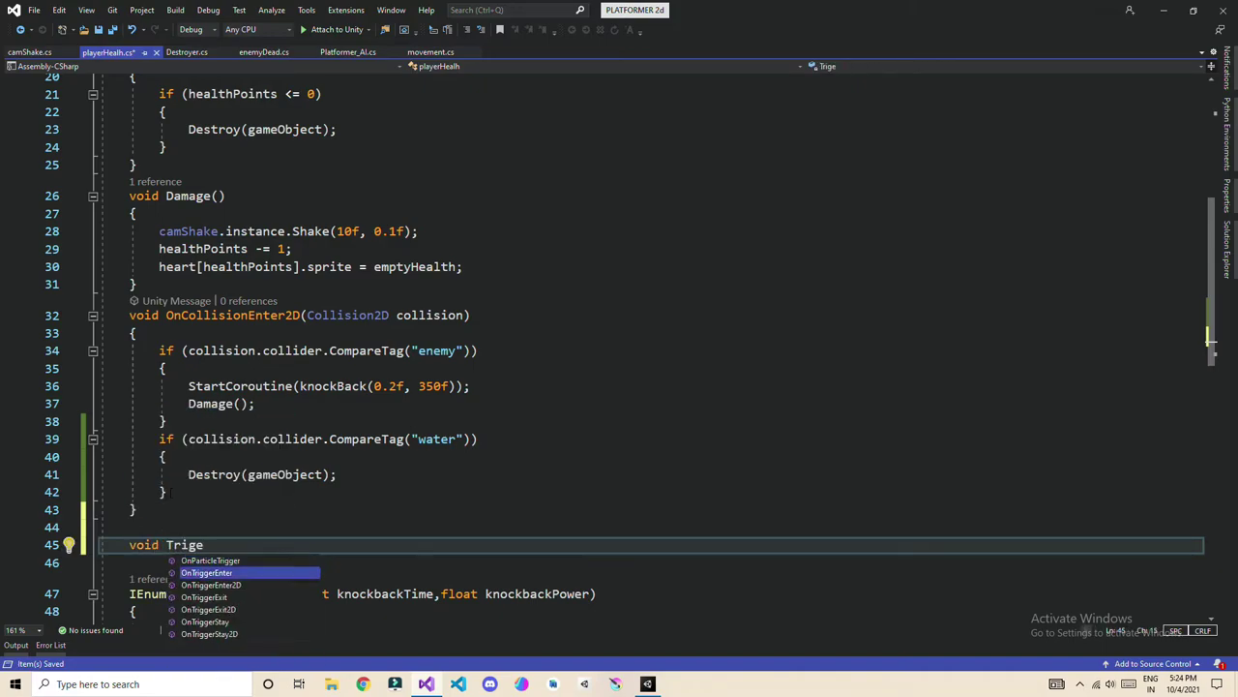
key("Down")
key("Tab")
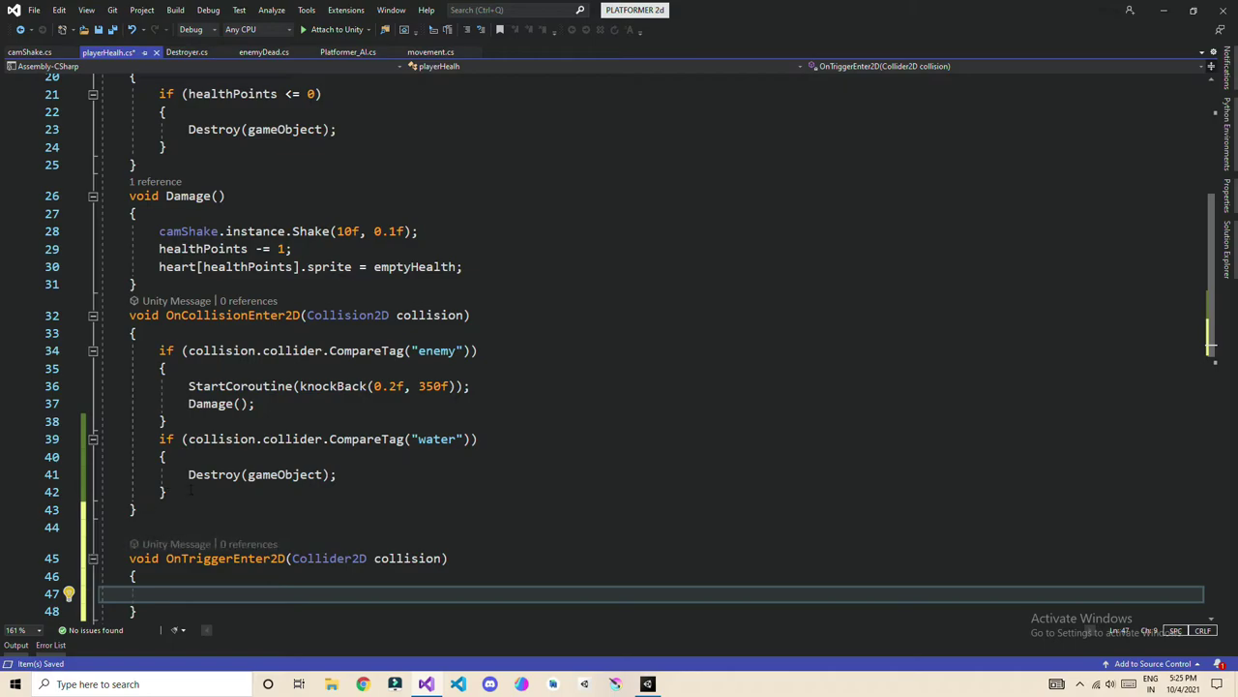
Move the water check from OnCollisionEnter2D into the body of OnTriggerEnter2D.
left_click_drag(168, 492, 18, 443)
key("ctrl+c")
key("BackSpace")
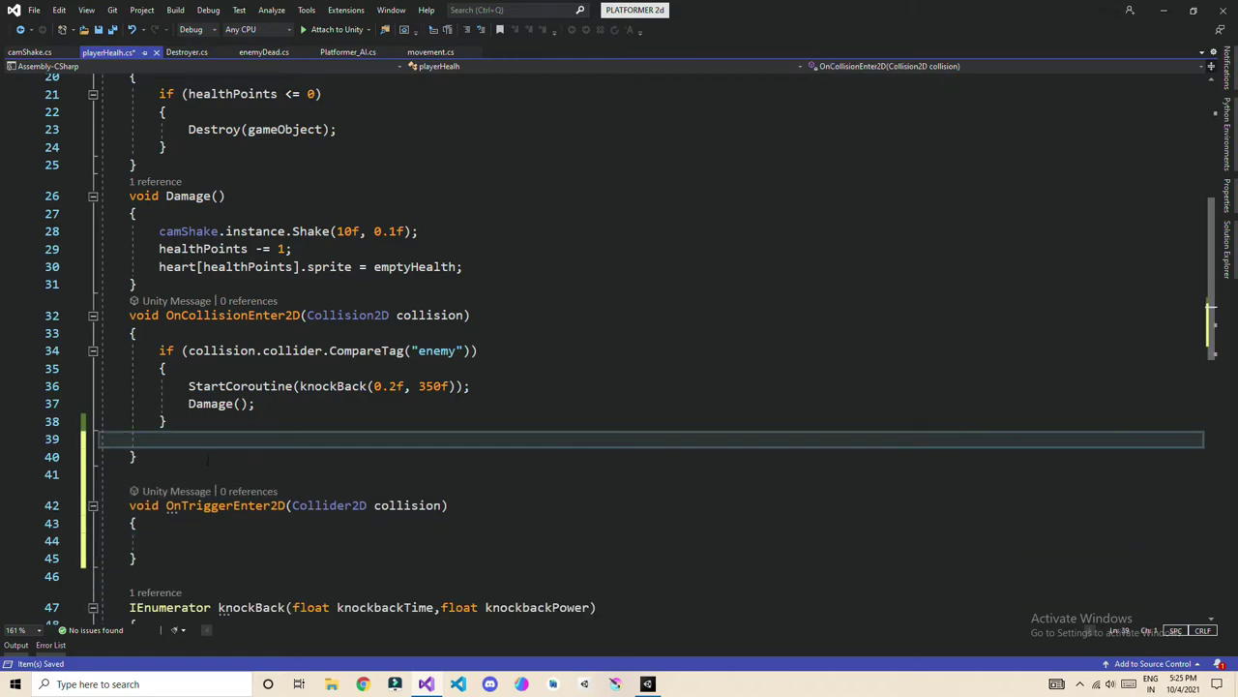
key("BackSpace")
left_click(290, 523)
key("ctrl+v")
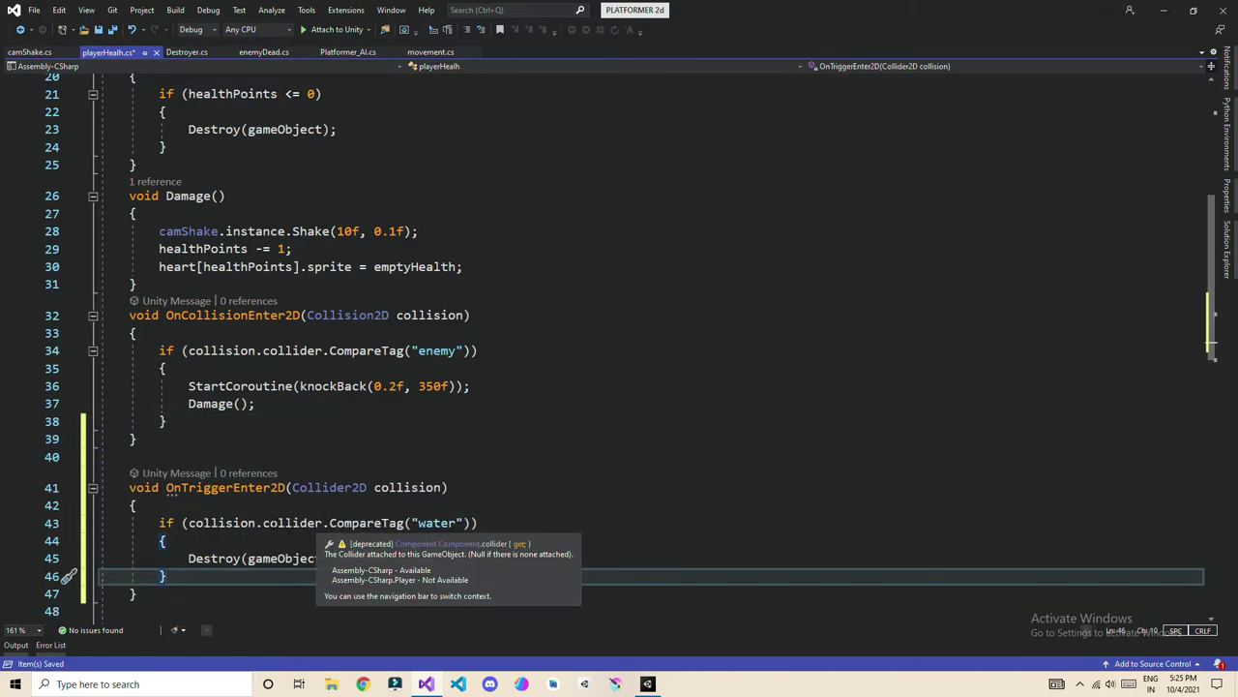
Remove .collider from the water check so it reads collision.CompareTag("water"), and save the script.
double_click(295, 521)
key("BackSpace")
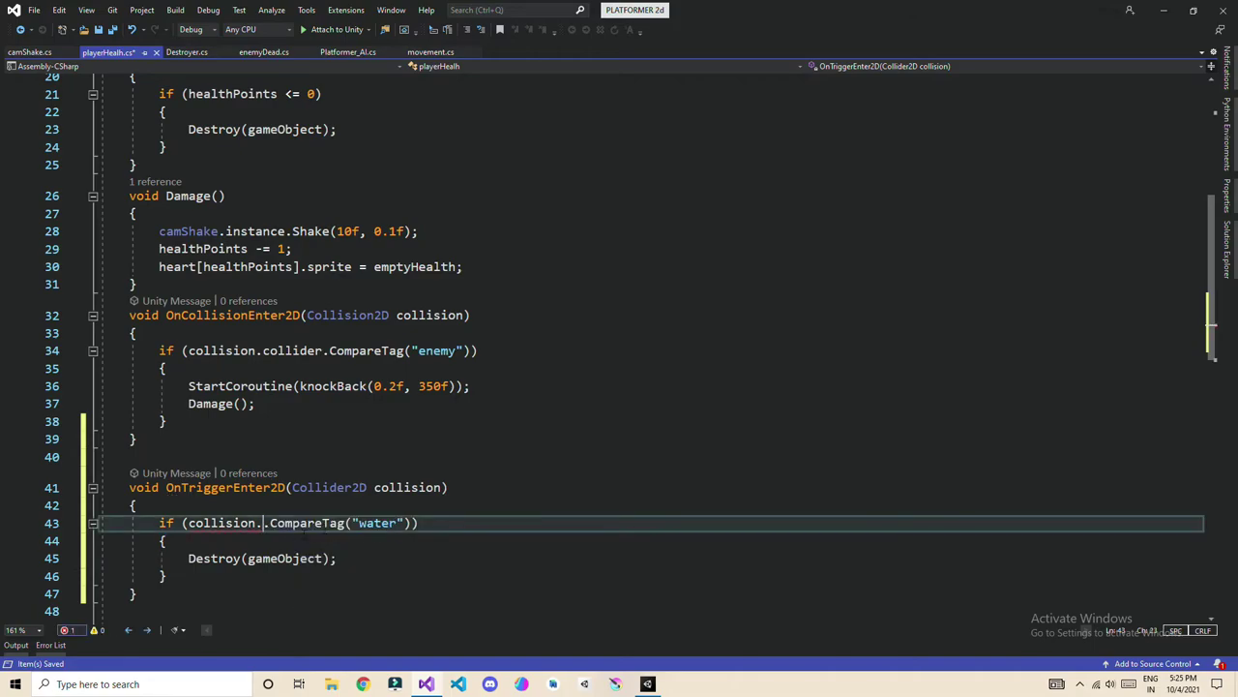
key("BackSpace")
scroll(286, 530, "down", 2)
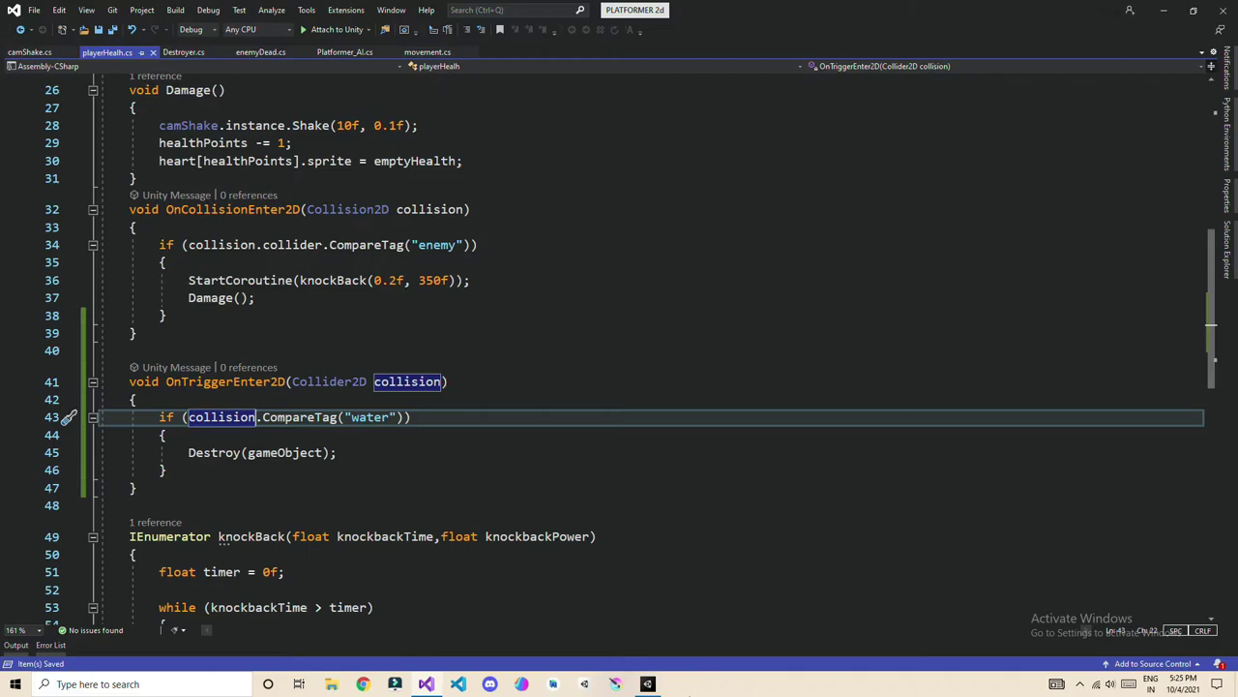
Switch to Unity, run the game, take the player across the level into the first water gap, and stop the game.
left_click(648, 685)
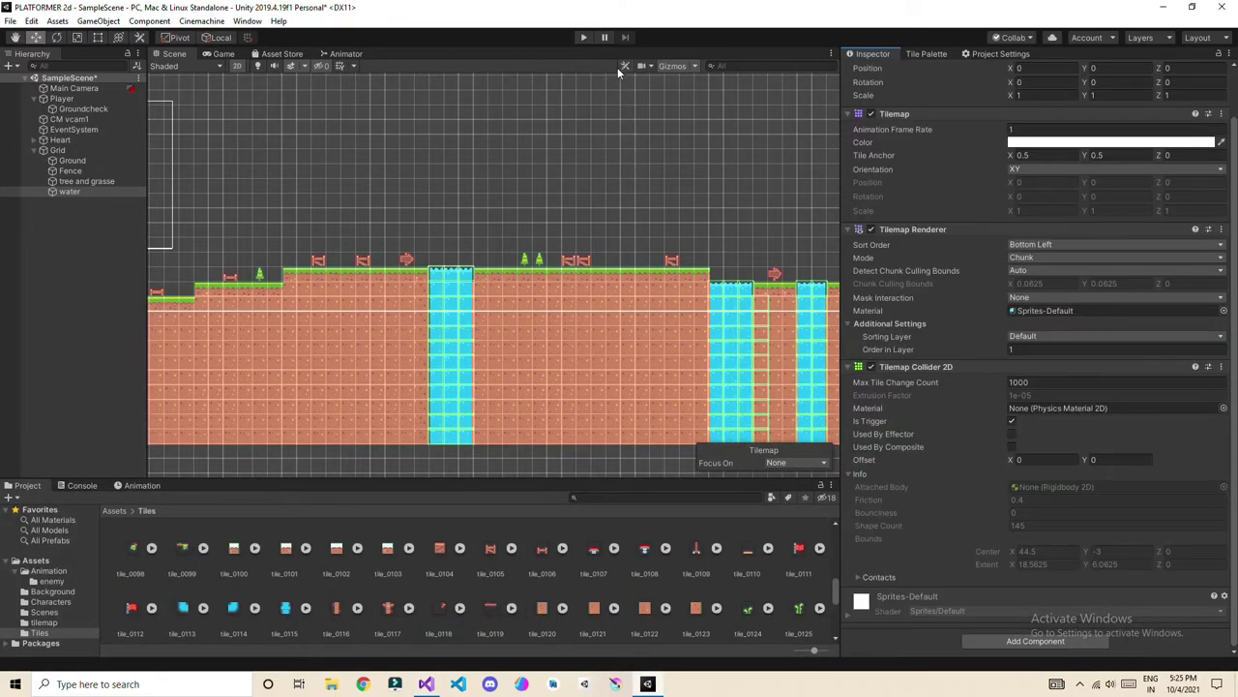
left_click(584, 39)
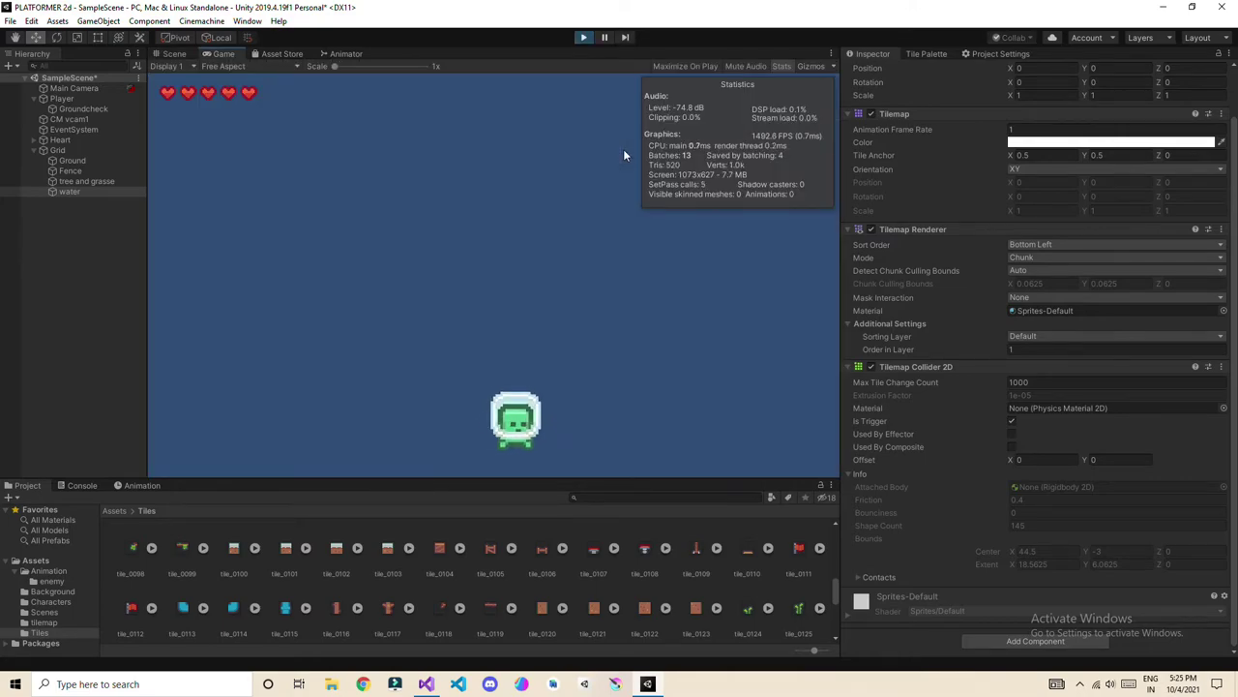
key("d")
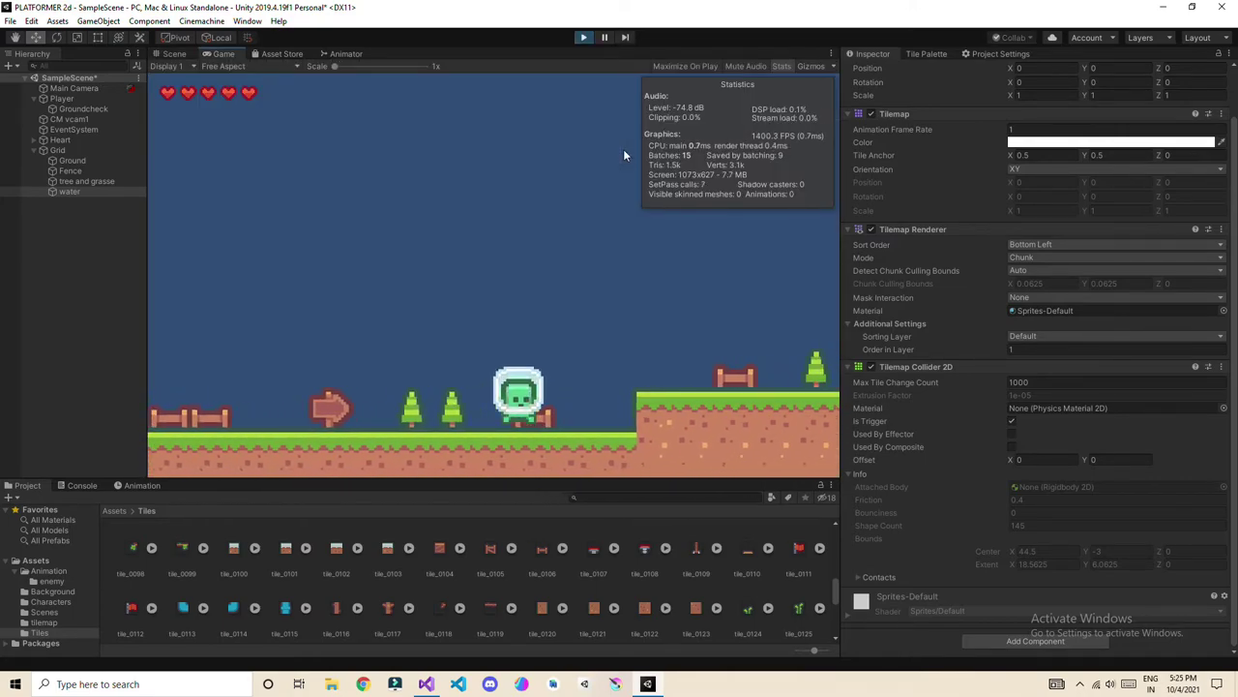
key("Right")
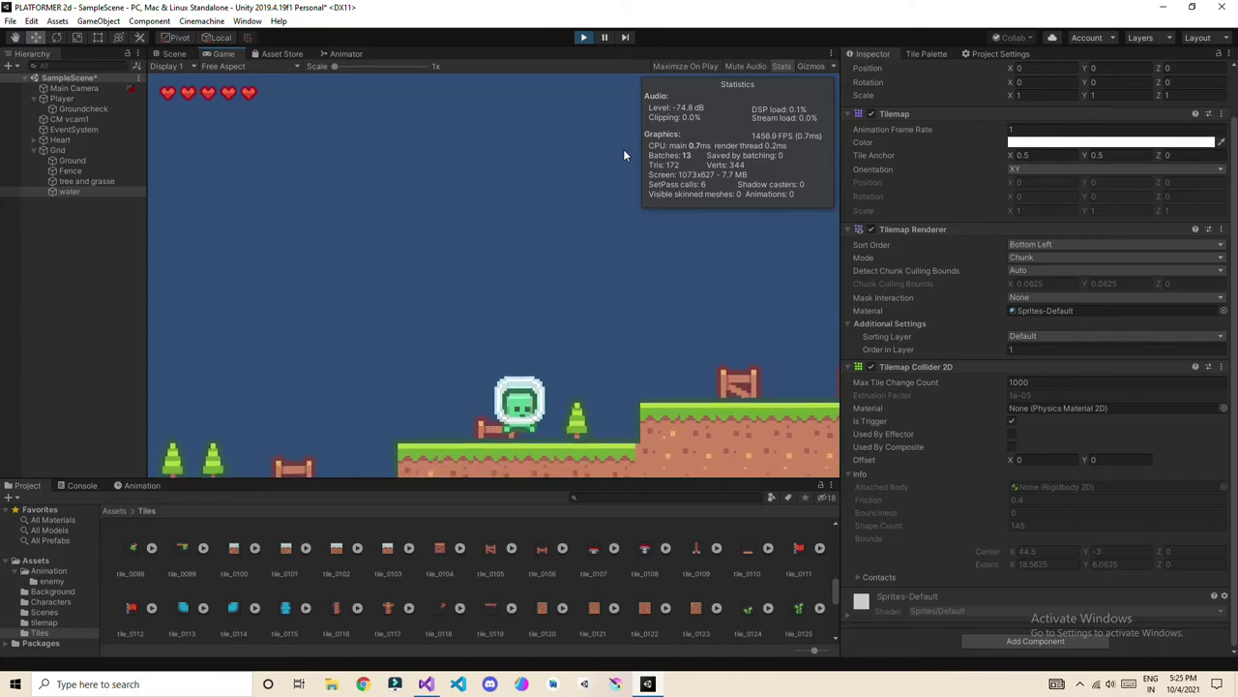
key("Right")
key("space")
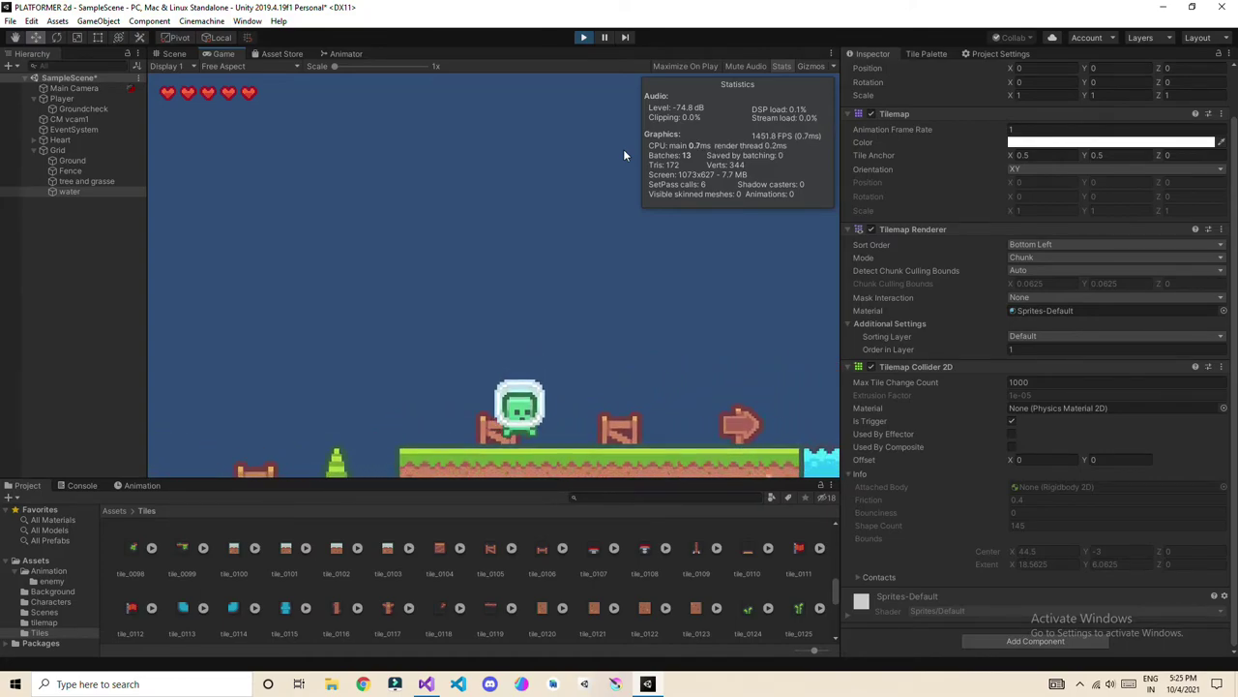
key("Right")
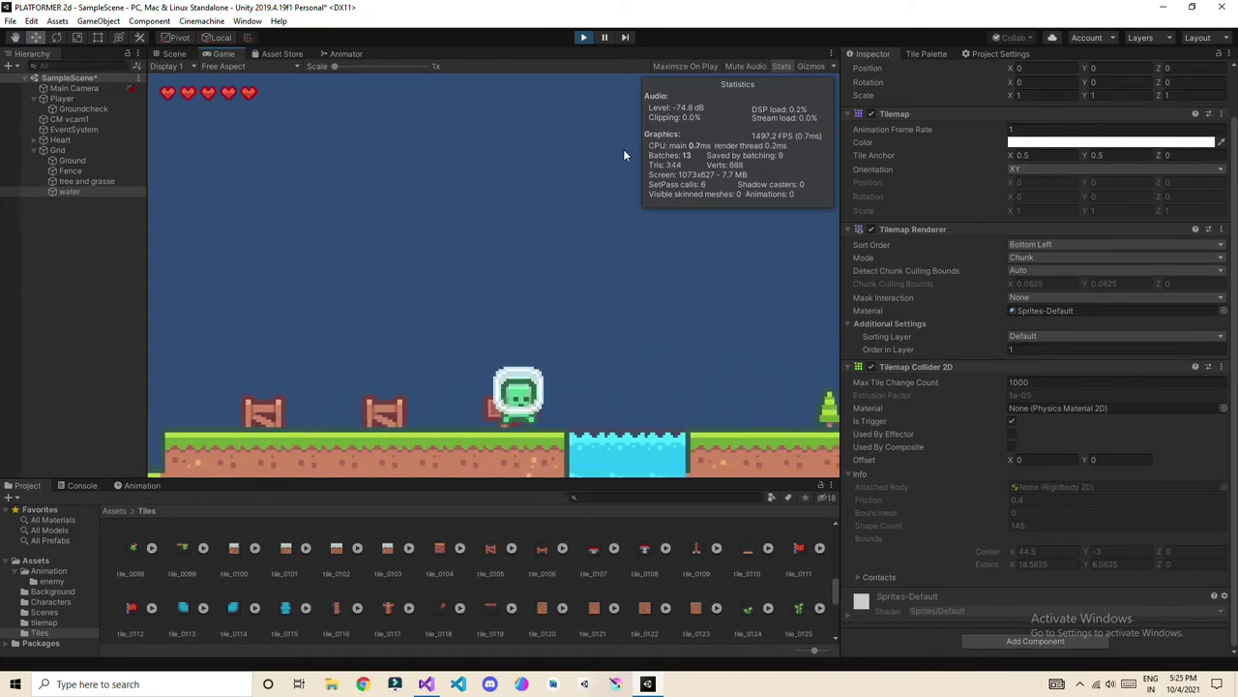
key("Right")
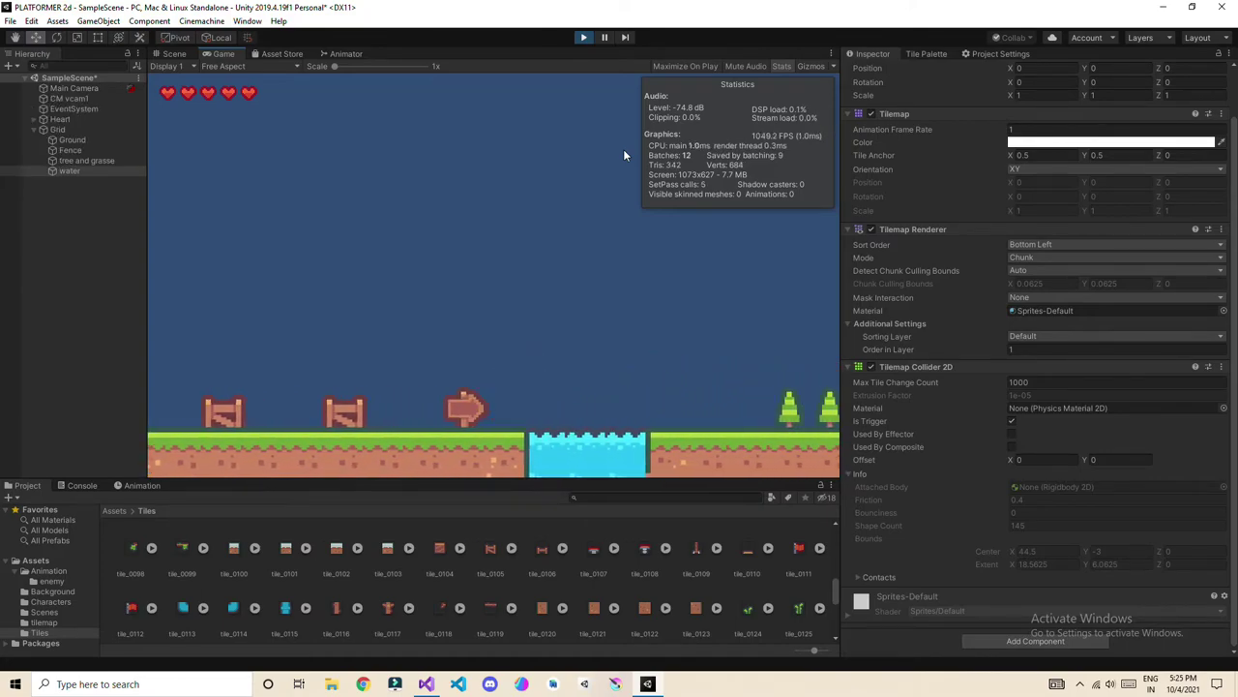
left_click(583, 38)
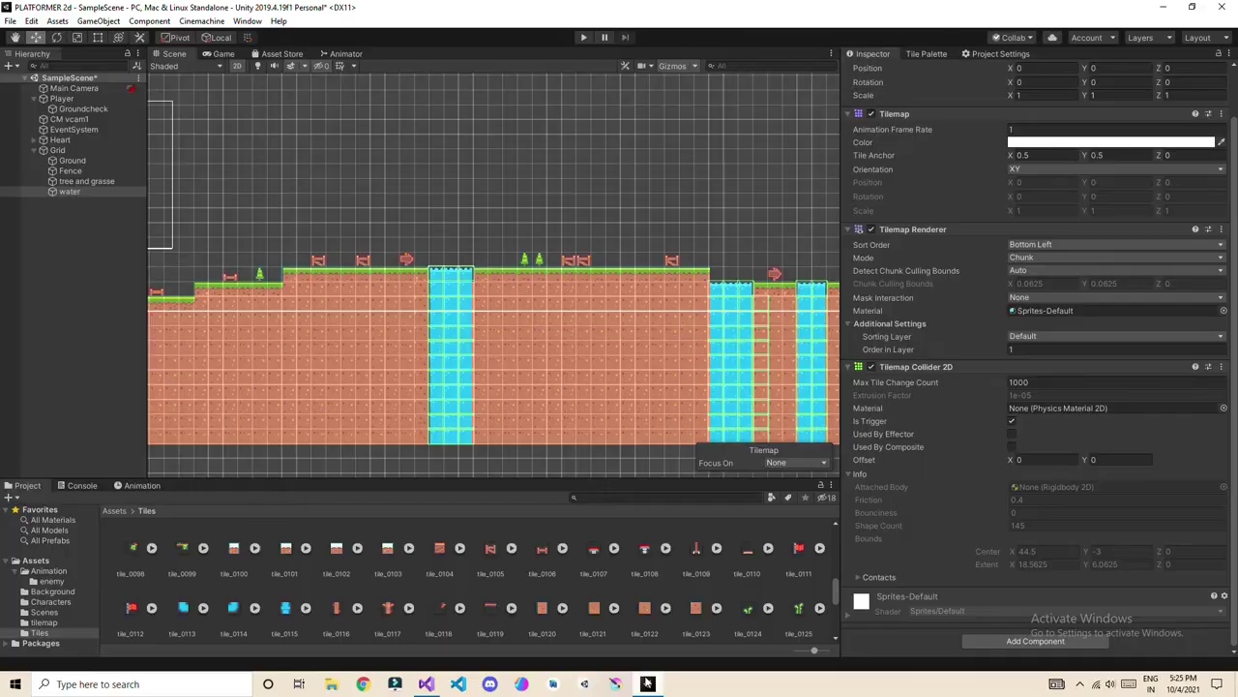
In the playerHealh script, replace Destroy(gameObject) in the water check with the StartCoroutine(knockBack(0.2f, 350f)) and Damage() lines copied from the enemy check.
left_click(648, 683)
left_click_drag(290, 300, 101, 280)
key("Delete")
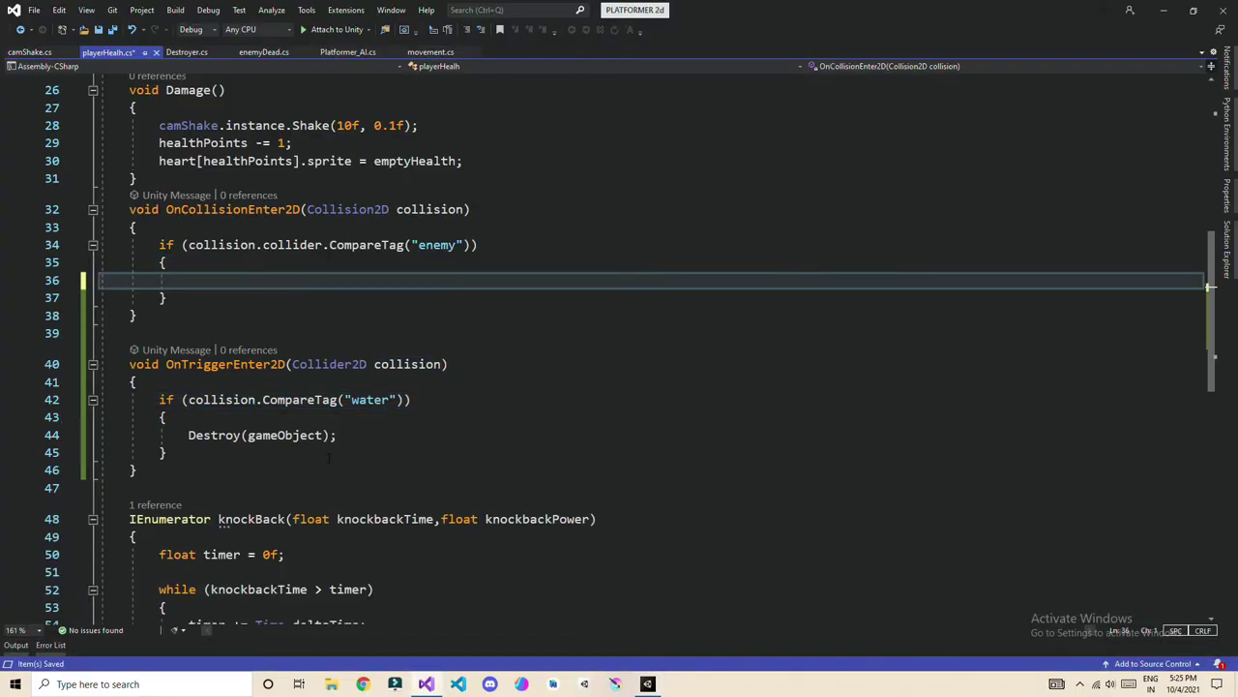
key("ctrl+z")
key("ctrl+c")
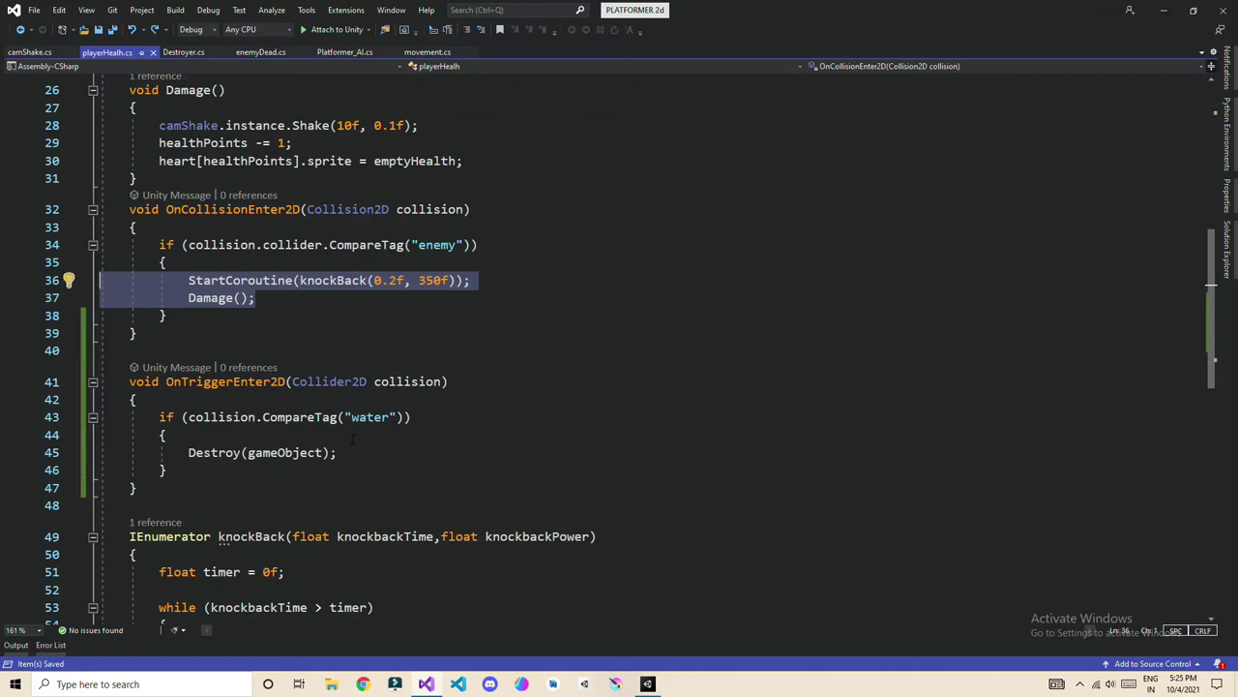
left_click(329, 452)
left_click_drag(341, 452, 187, 452)
key("ctrl+v")
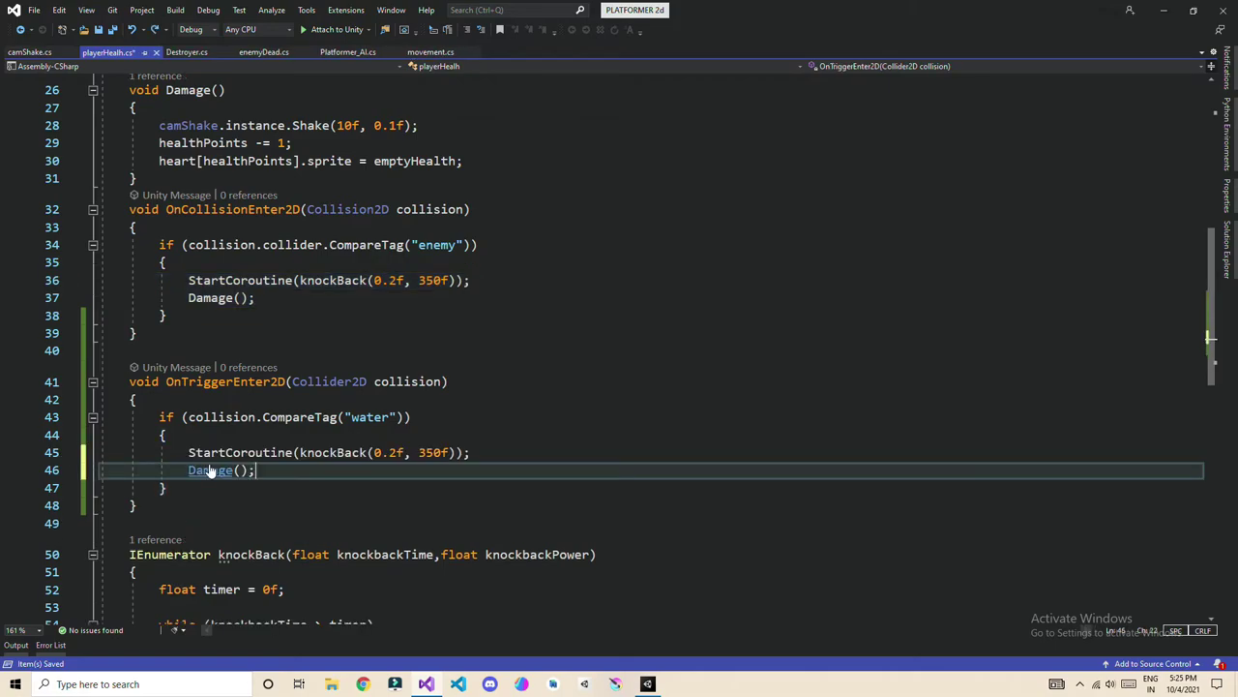
Switch to Unity, run the game, take the player into the first water gap and over to the far side, and stop the game.
key("alt+Tab")
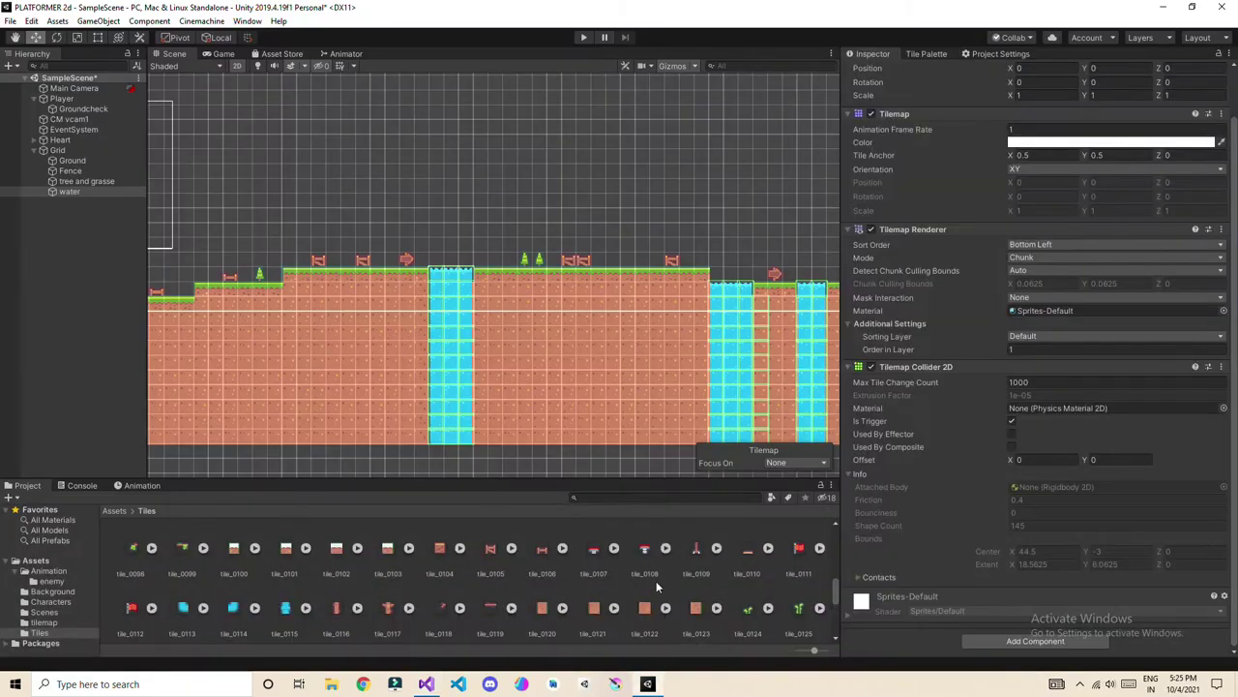
left_click(584, 38)
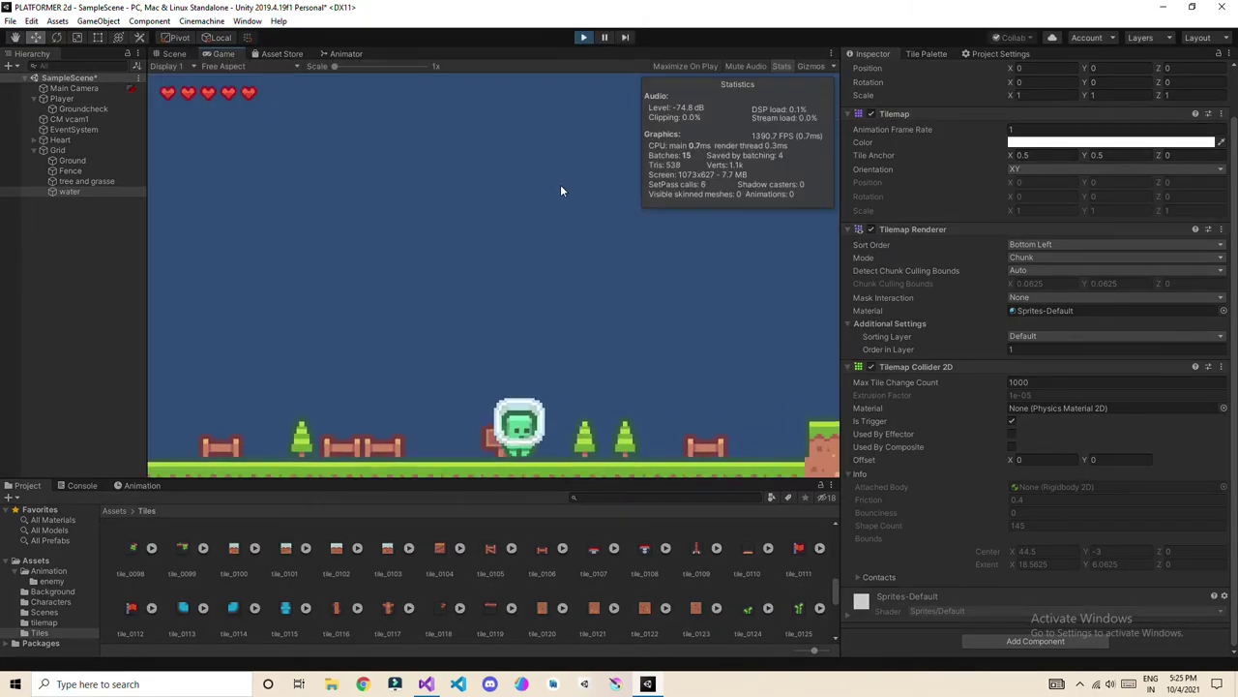
key("Right")
key("Right")
key("space")
key("Right")
key("Right")
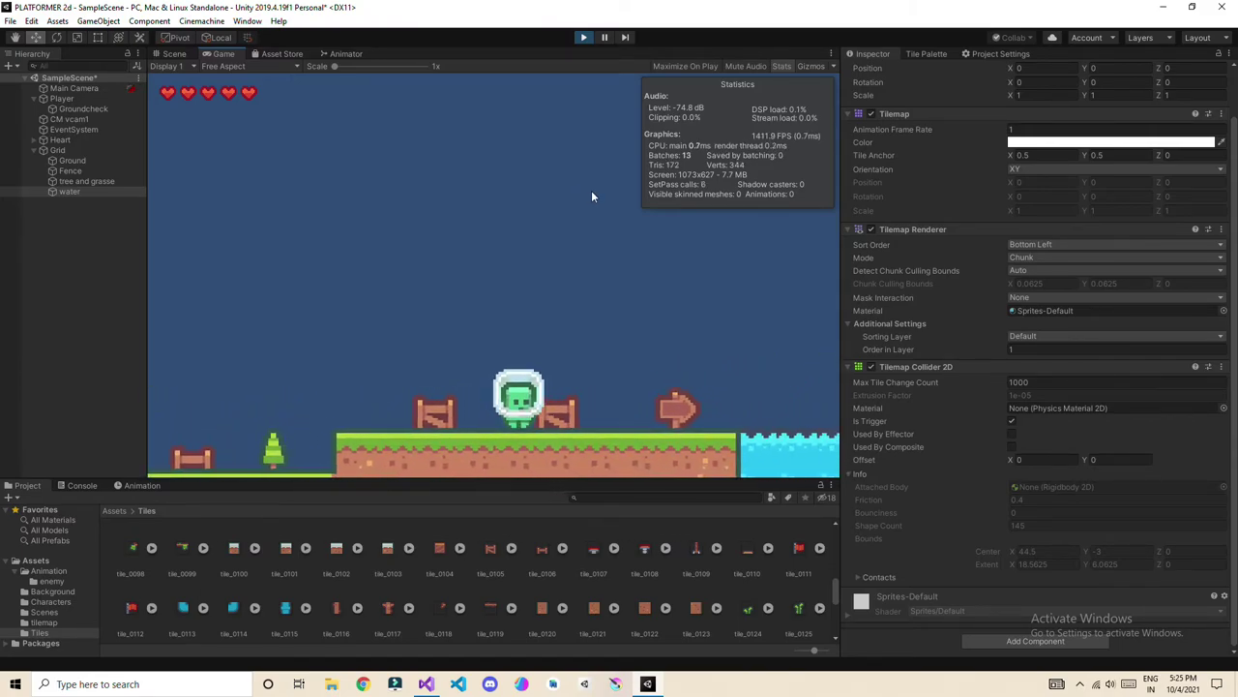
key("Right")
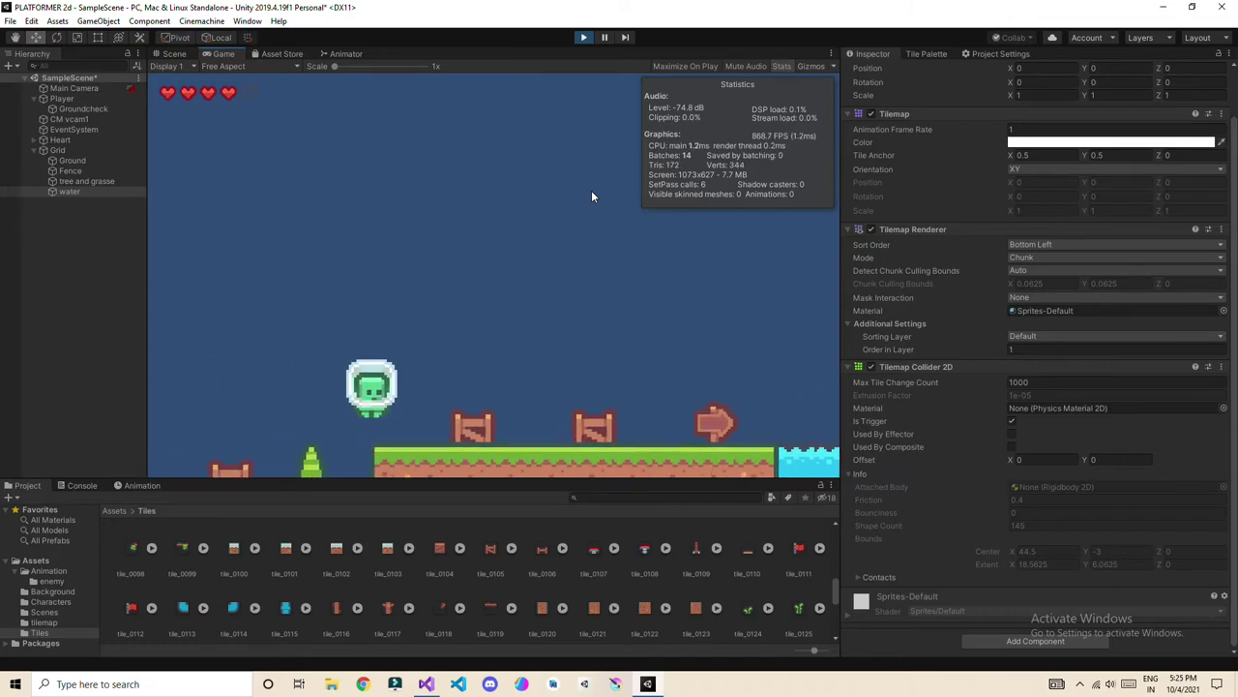
key("Right")
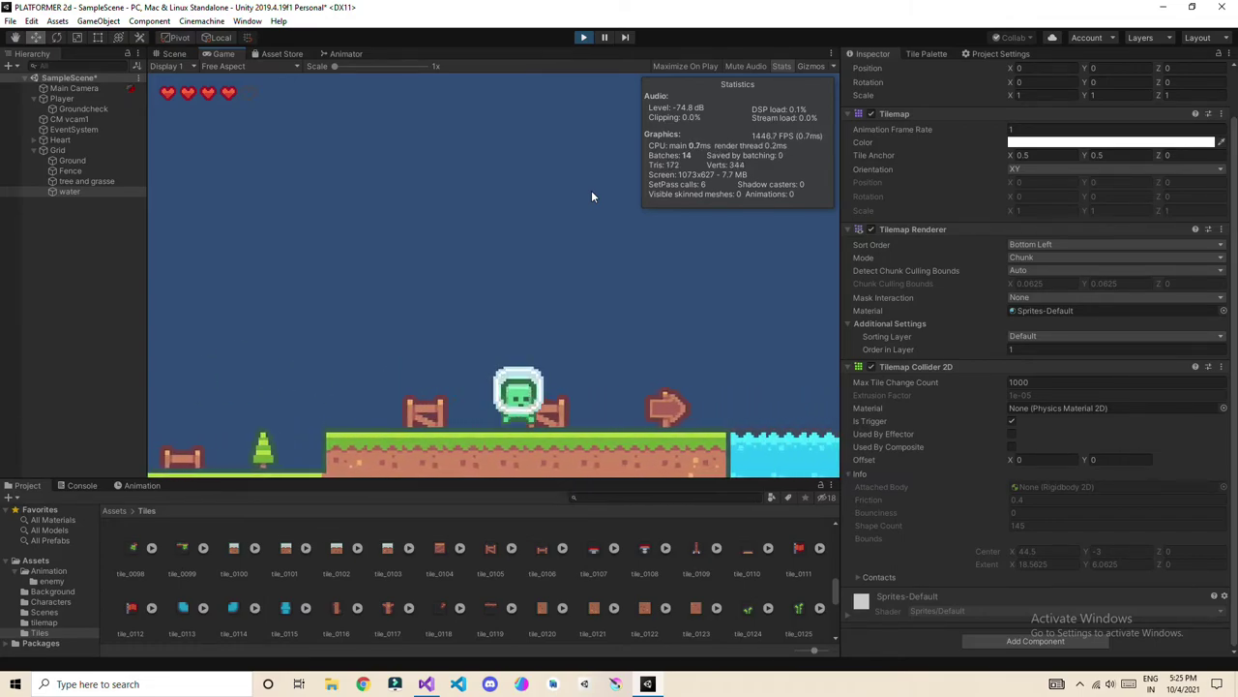
key("Right")
key("space")
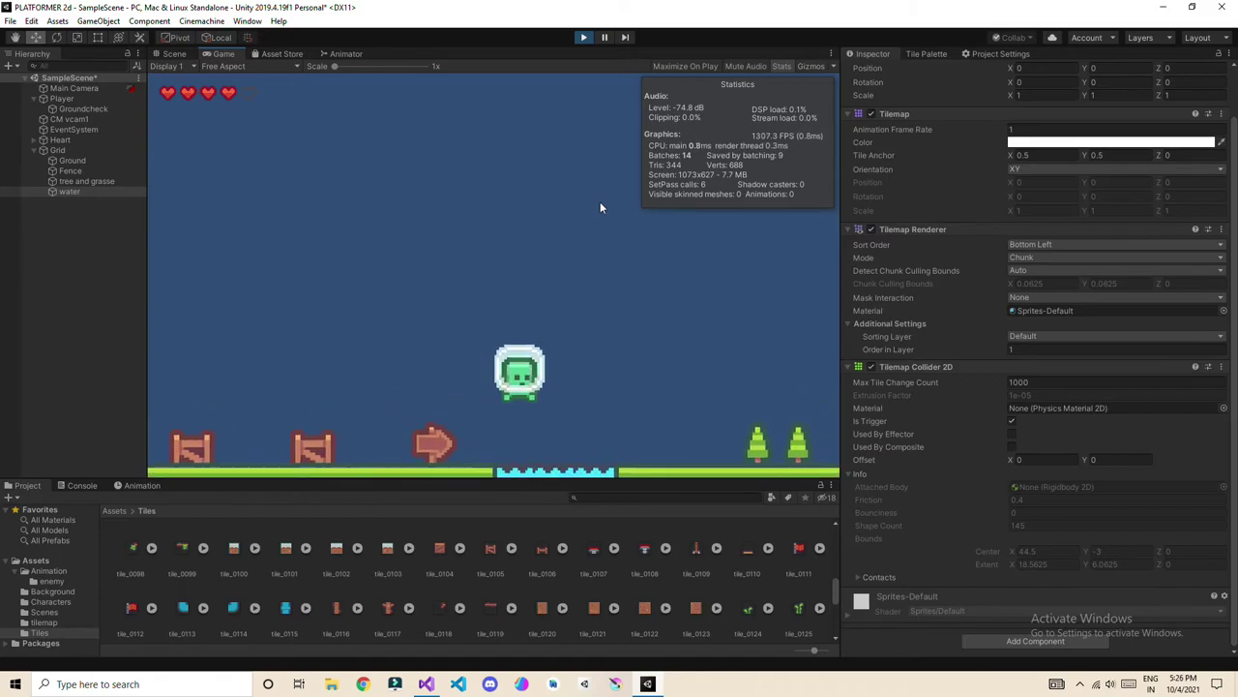
key("Right")
left_click(583, 38)
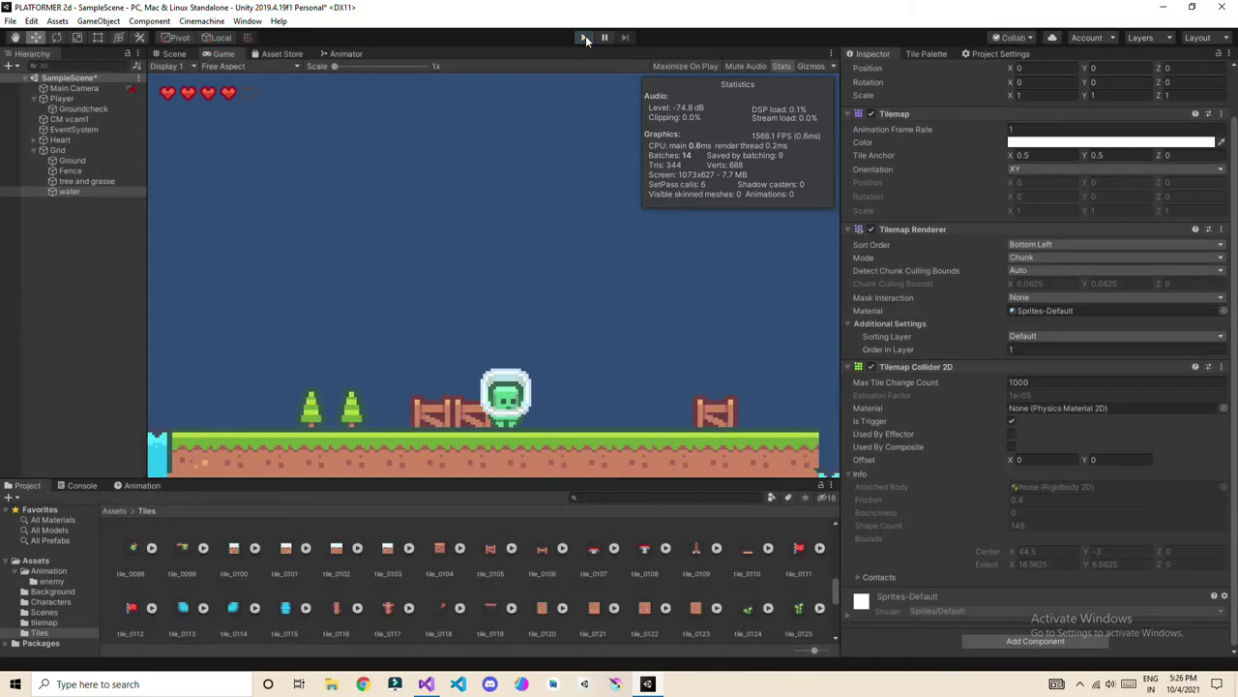
Open the AI prefab from the Assets folder, examine the components of its character_0015 child, and return to the scene.
scroll(483, 262, "down", 1)
middle_click_drag(494, 254, 717, 263)
left_click(116, 510)
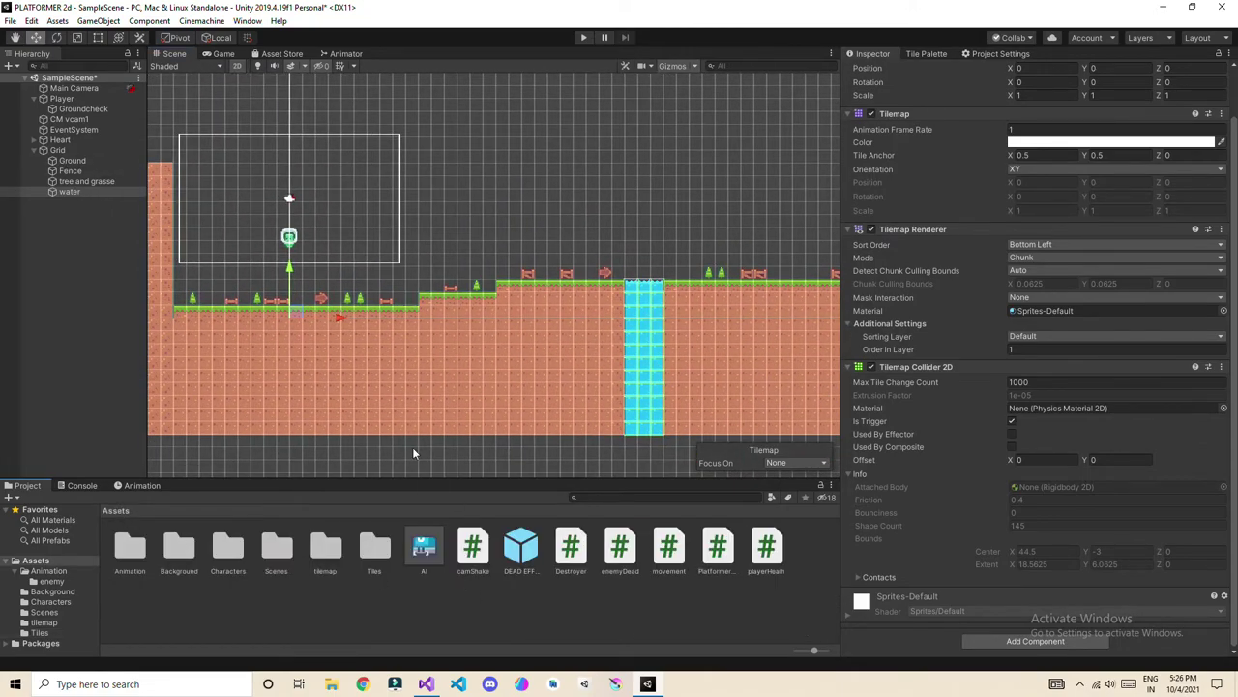
scroll(412, 453, "up", 1)
left_click(424, 547)
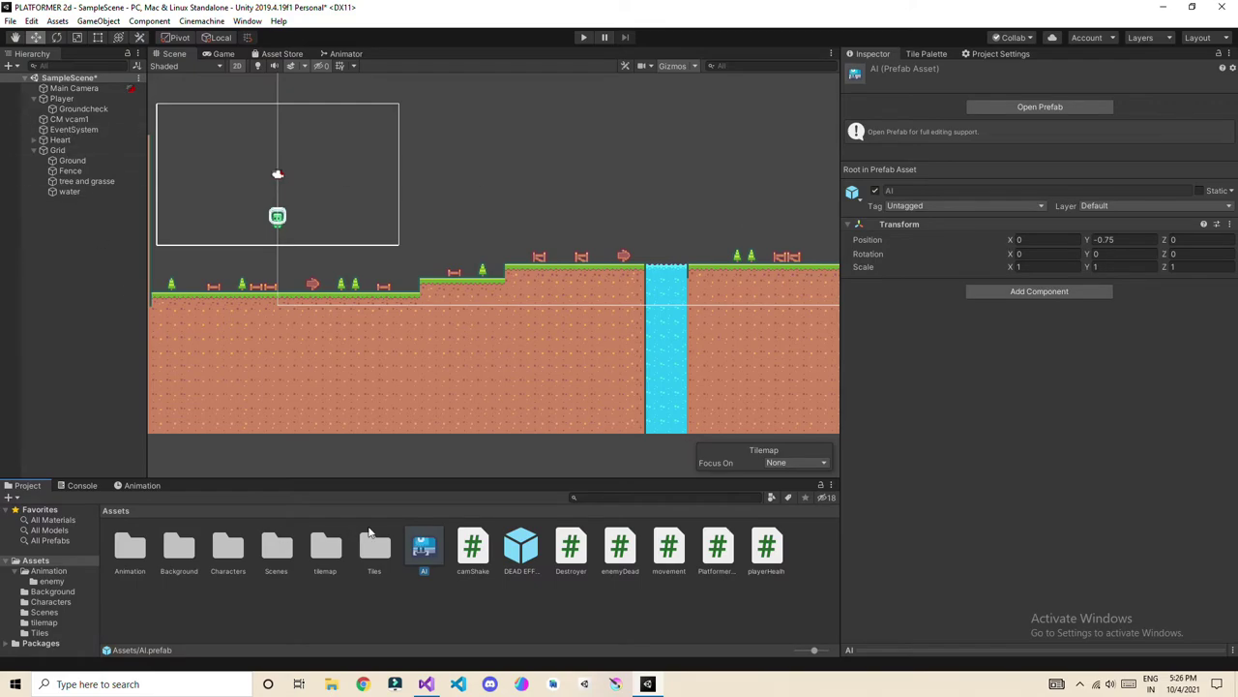
double_click(432, 549)
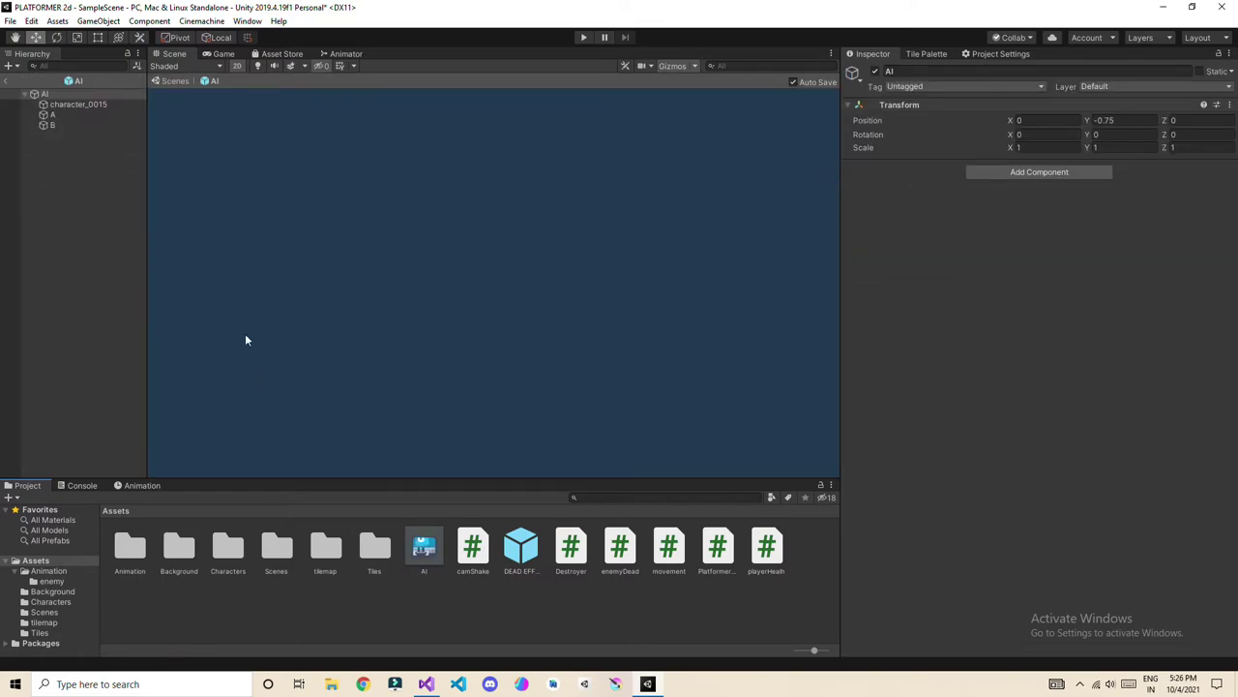
left_click(75, 105)
scroll(948, 405, "down", 5)
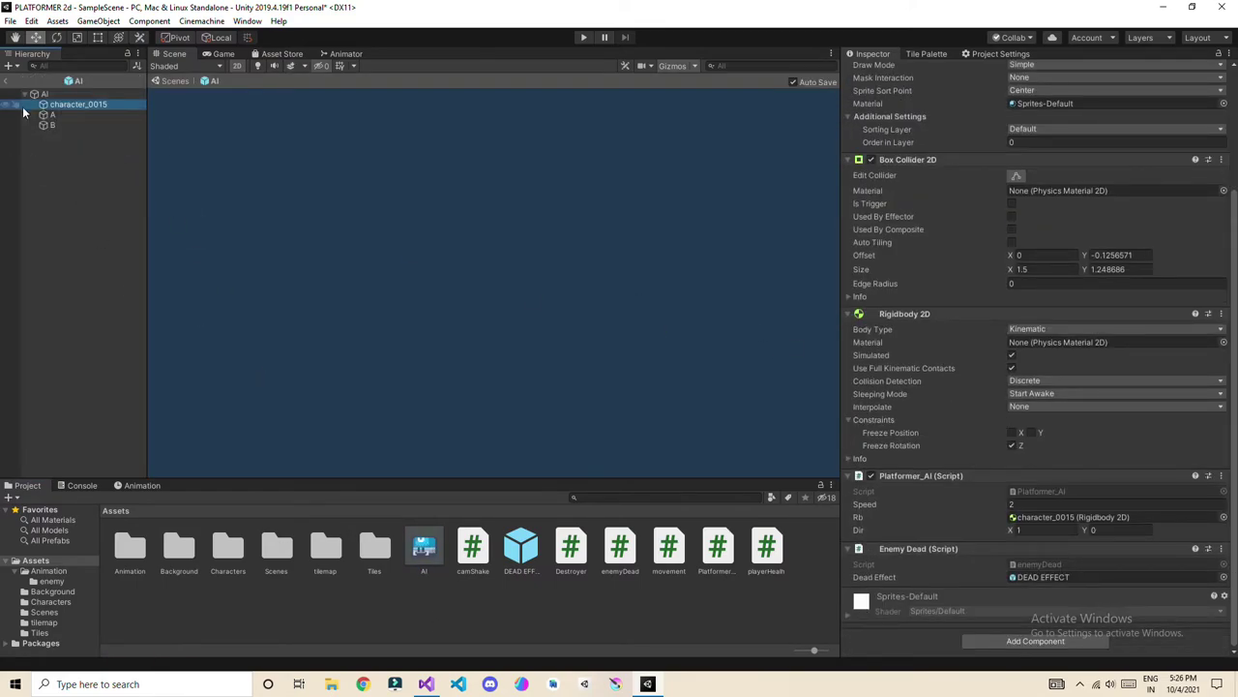
left_click(8, 80)
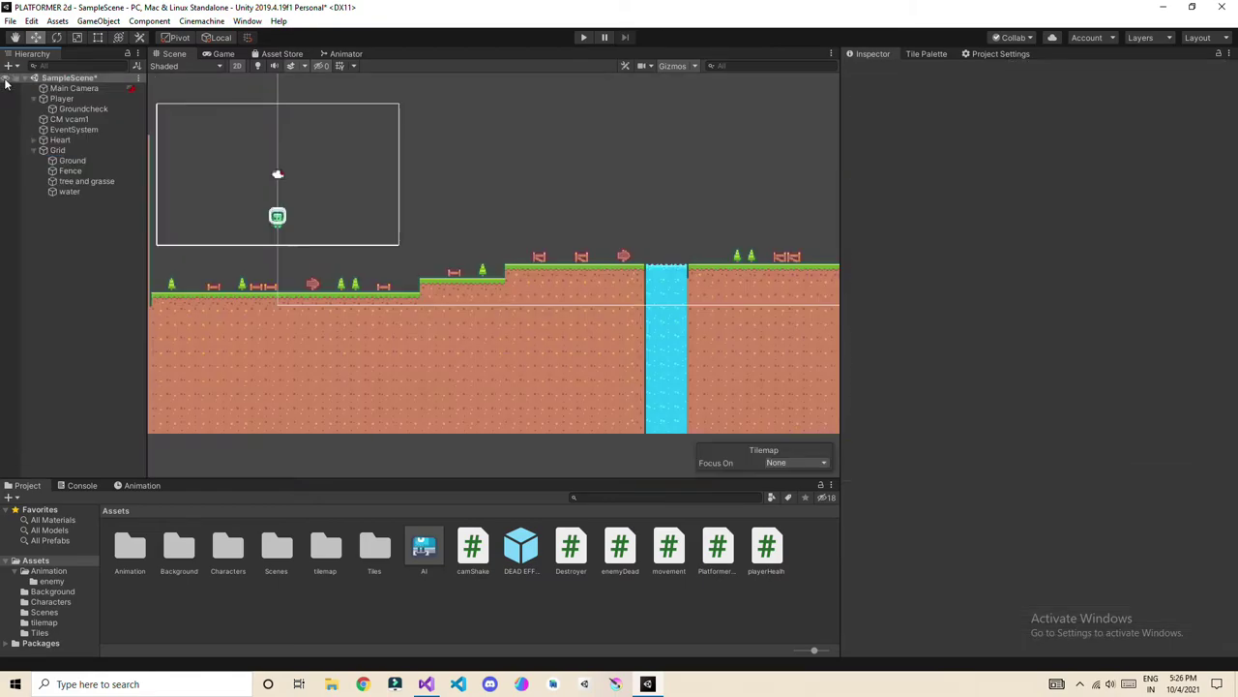
Place an instance of the AI prefab just above the grass platform between the first and second water gaps.
middle_click_drag(495, 341, 683, 373)
scroll(558, 351, "up", 5)
middle_click_drag(777, 305, 359, 402)
scroll(406, 387, "up", 1)
middle_click_drag(443, 374, 366, 360)
scroll(521, 378, "up", 3)
middle_click_drag(521, 377, 387, 364)
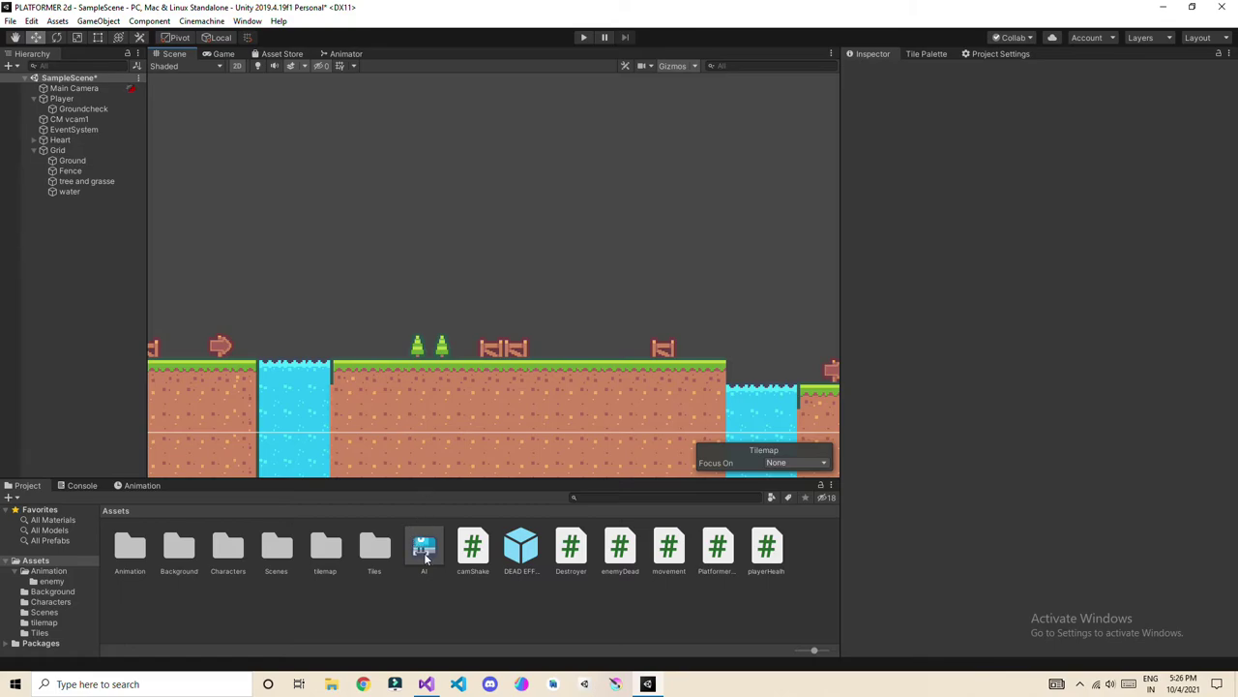
left_click_drag(425, 558, 420, 355)
scroll(620, 315, "up", 1)
scroll(627, 304, "up", 1)
scroll(504, 280, "up", 1)
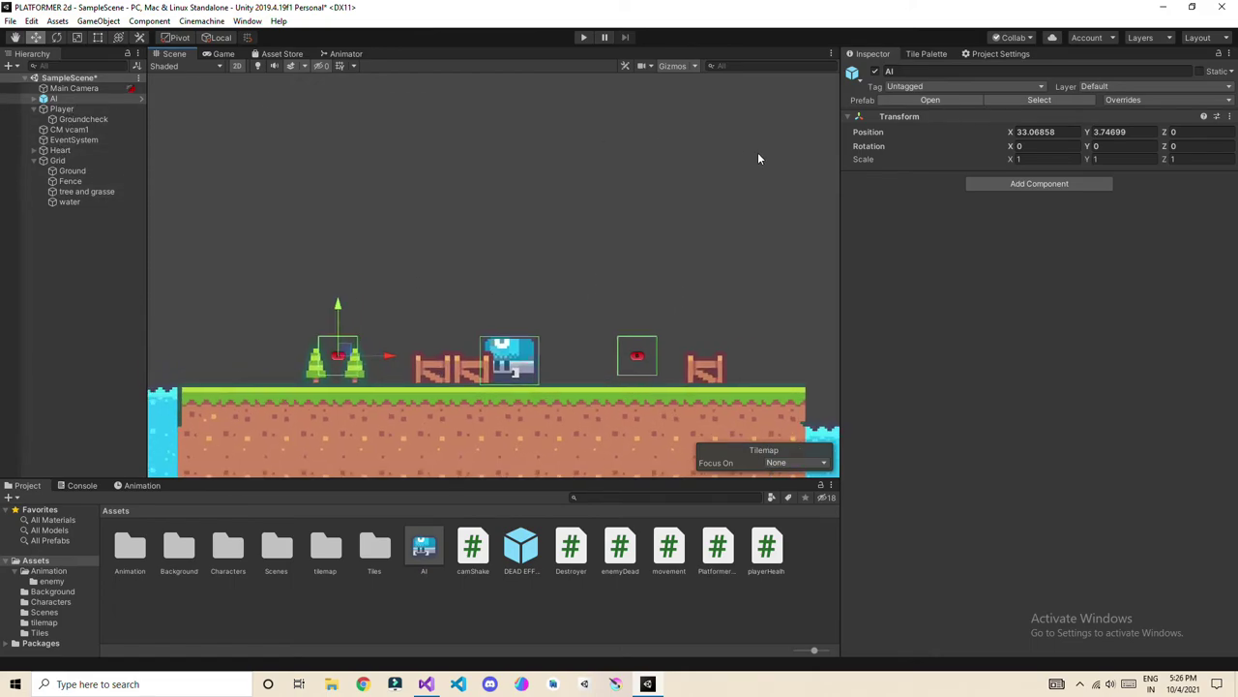
Set Order in Layer of the enemy's character_0015 sprite to 5 and raise the character slightly to Y 0.027.
left_click(33, 99)
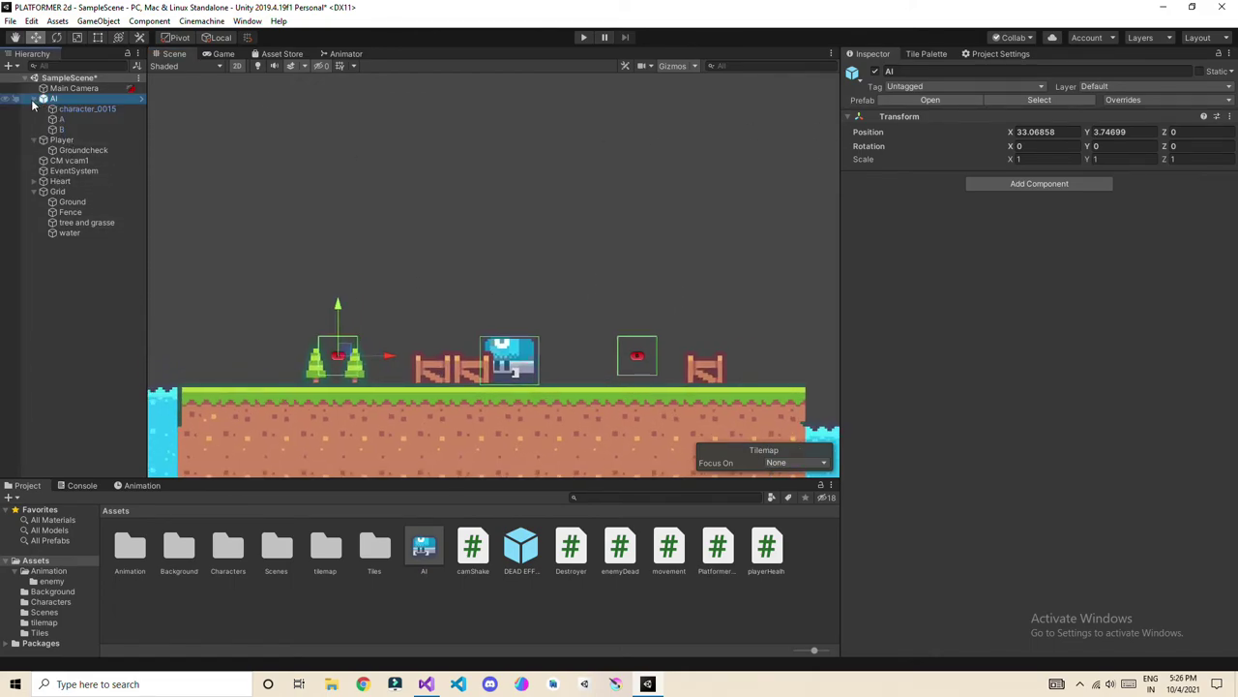
left_click(85, 111)
left_click(1033, 298)
type("5")
scroll(471, 365, "up", 3)
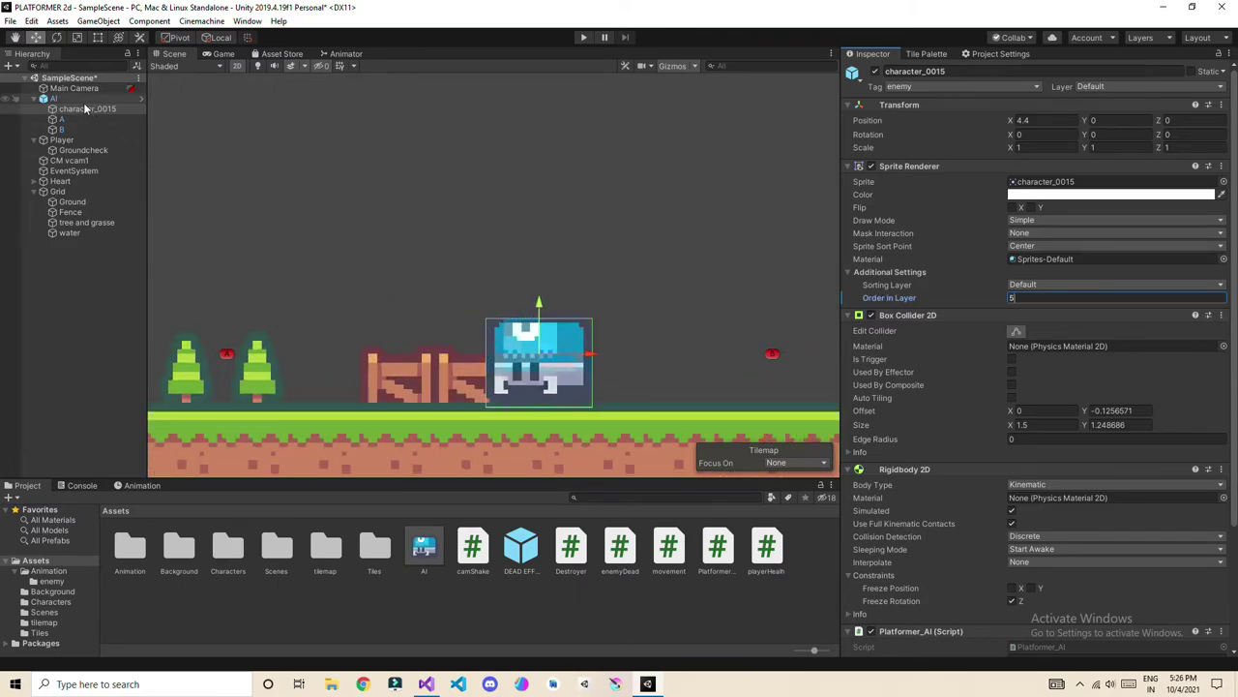
left_click_drag(540, 310, 545, 312)
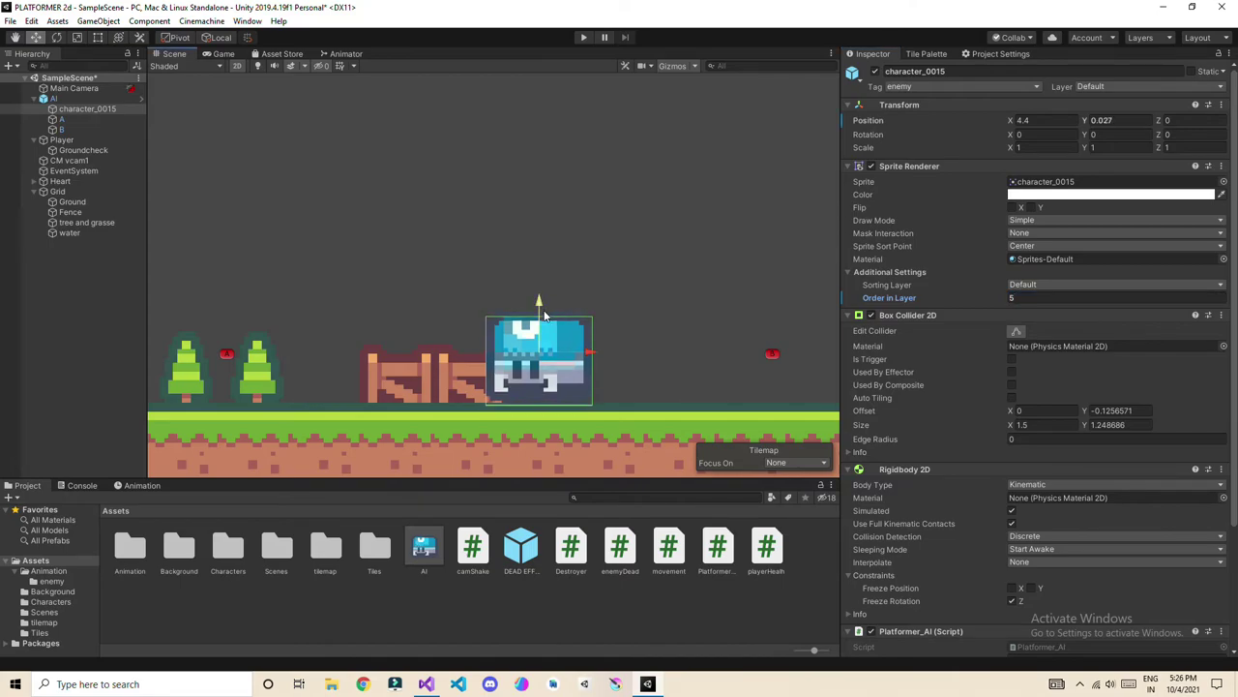
Widen the enemy's patrol range by moving point A further left and point B right to X 10.43.
left_click(79, 119)
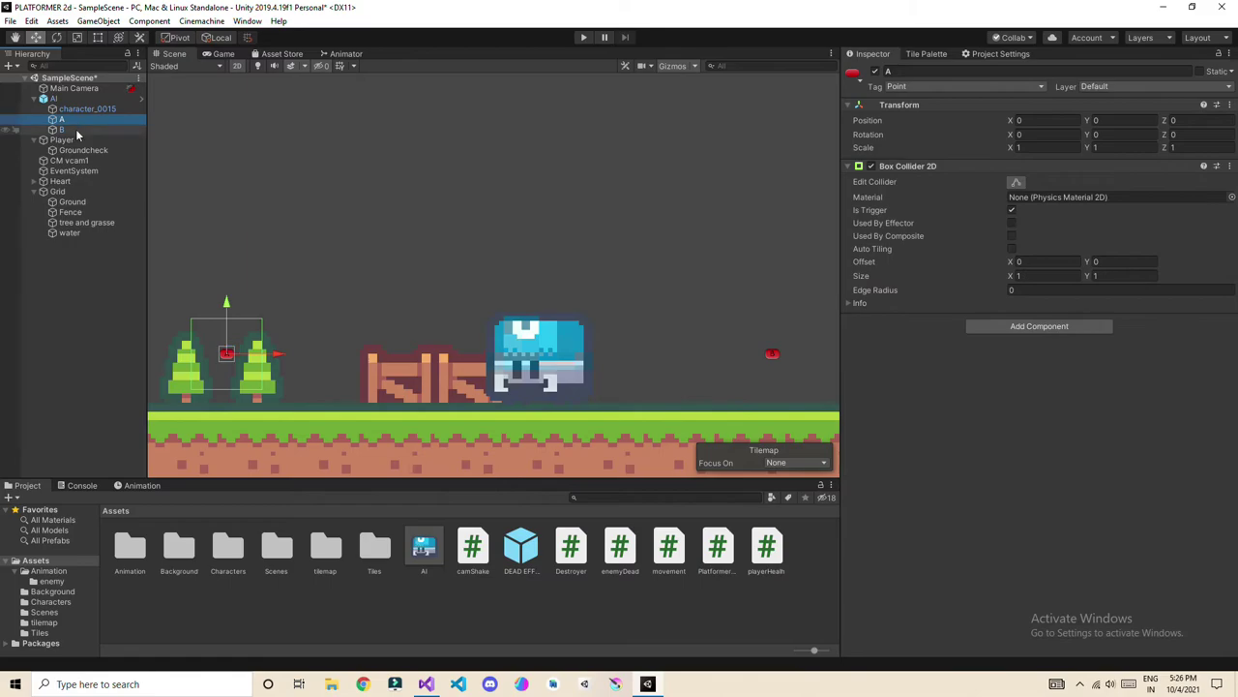
left_click(77, 129, "ctrl")
left_click(101, 122)
key("f")
left_click_drag(525, 356, 393, 383)
left_click(62, 130)
key("f")
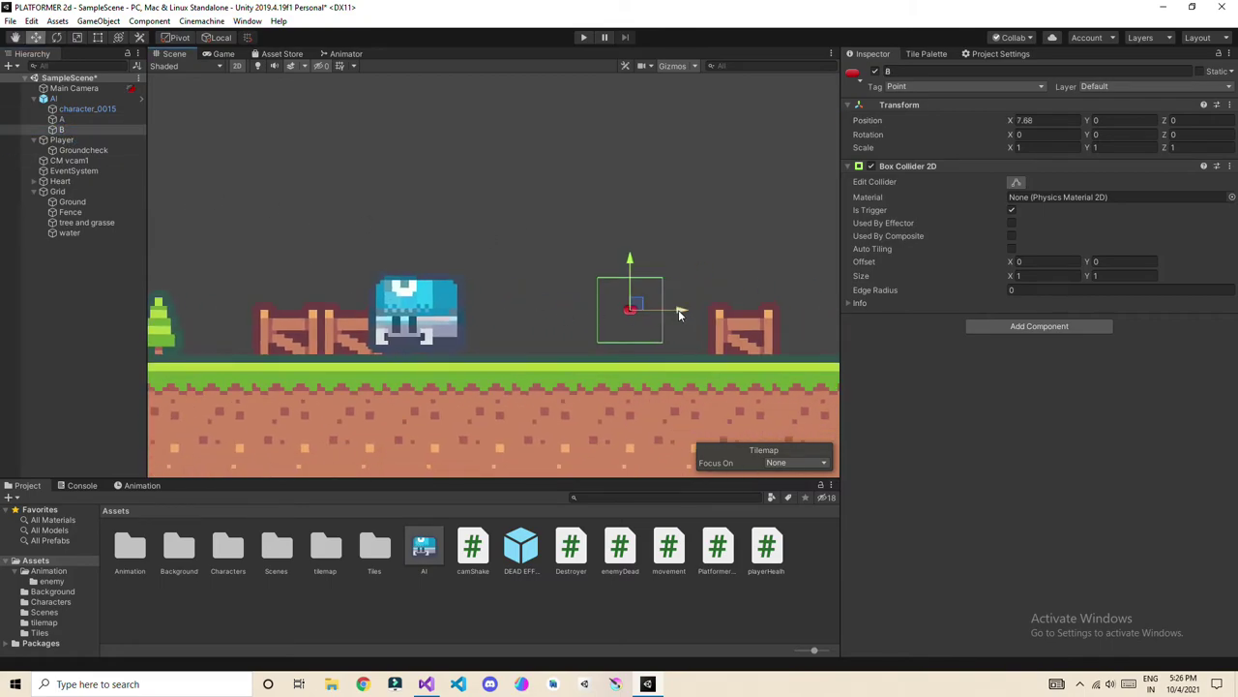
middle_click_drag(682, 310, 320, 346)
left_click_drag(312, 346, 481, 372)
Run the game, take the player across the first water gap, jump onto the patrolling enemy, and stop the game.
left_click(585, 38)
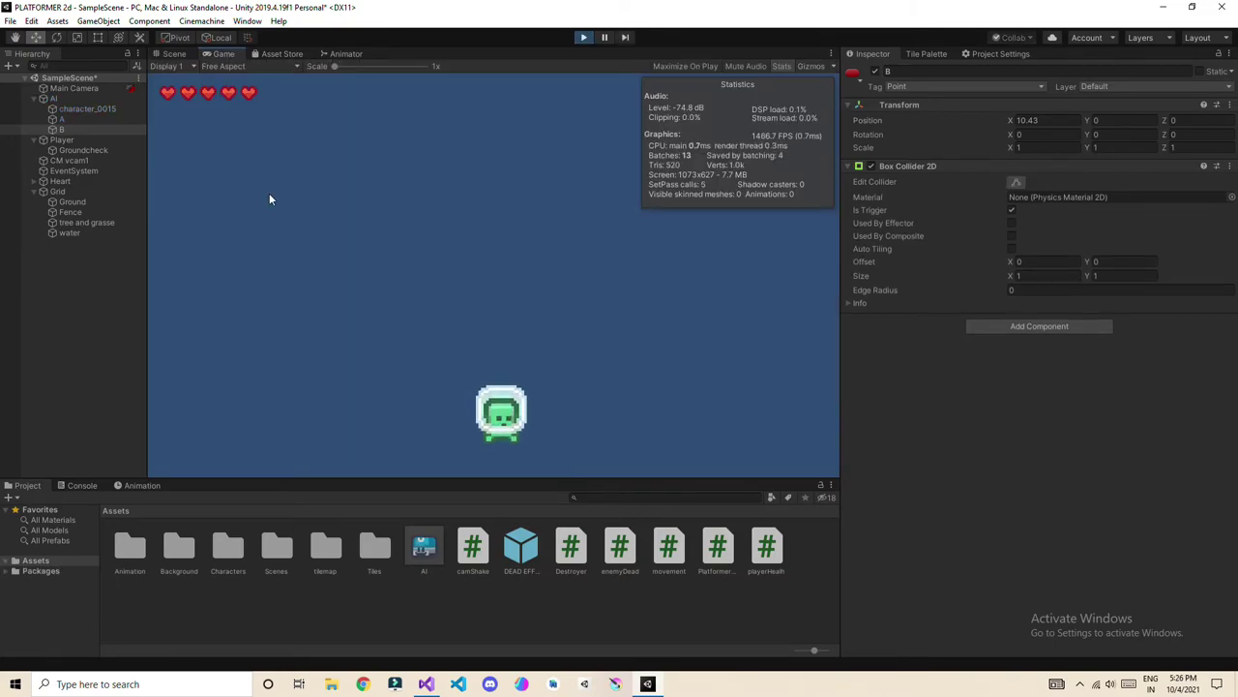
key("d")
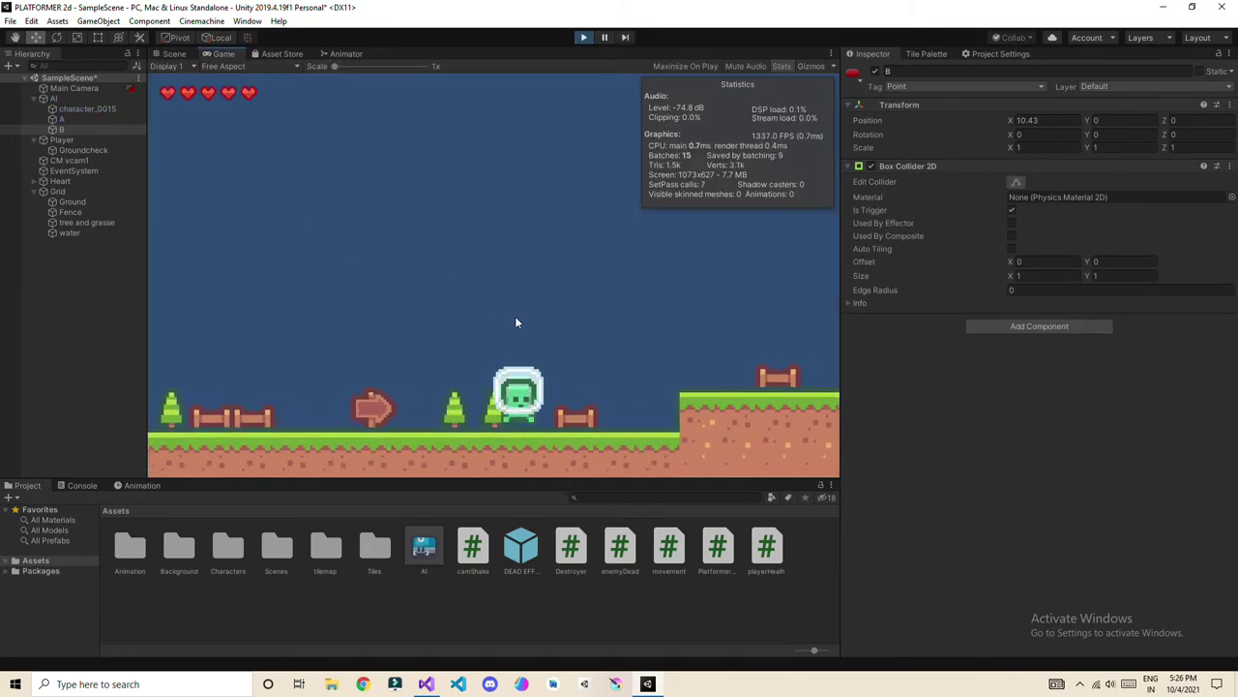
key("space")
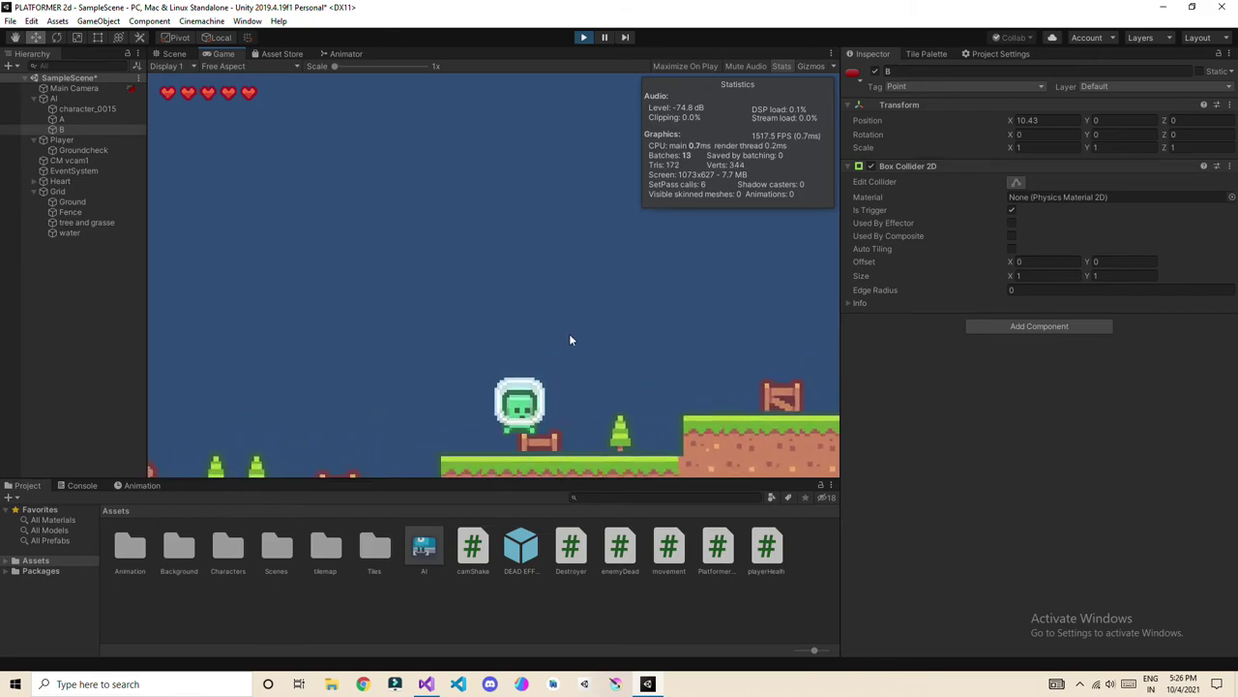
key("space")
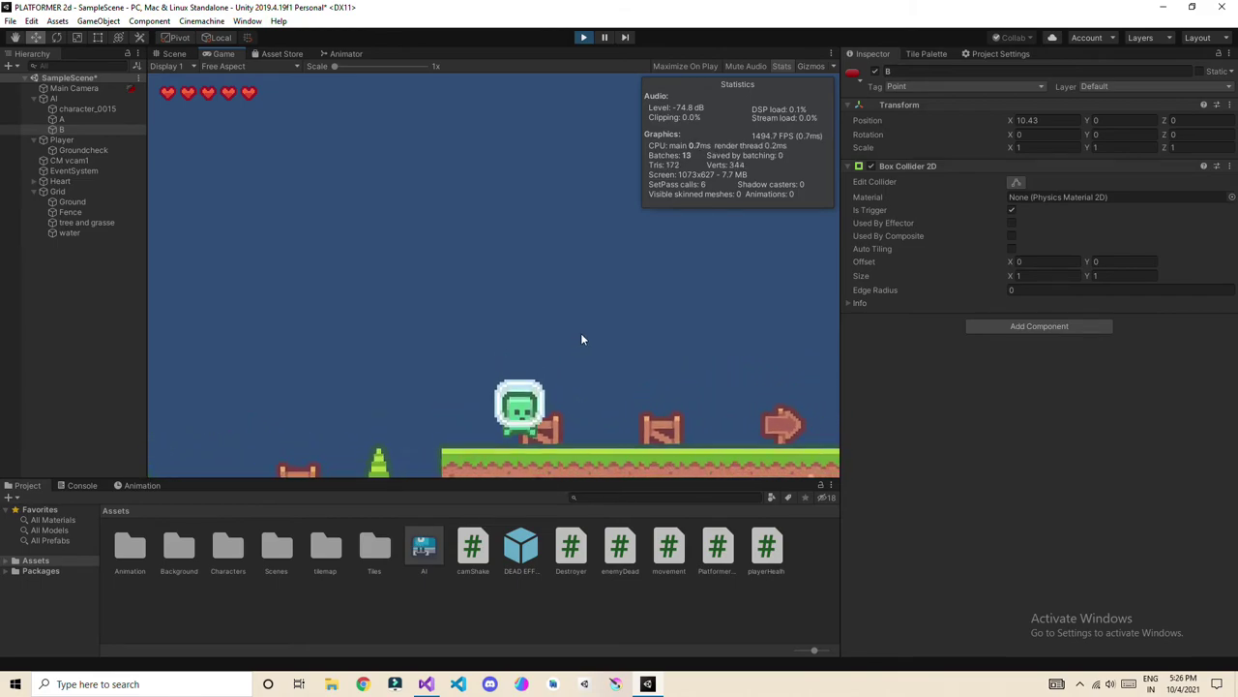
key("d")
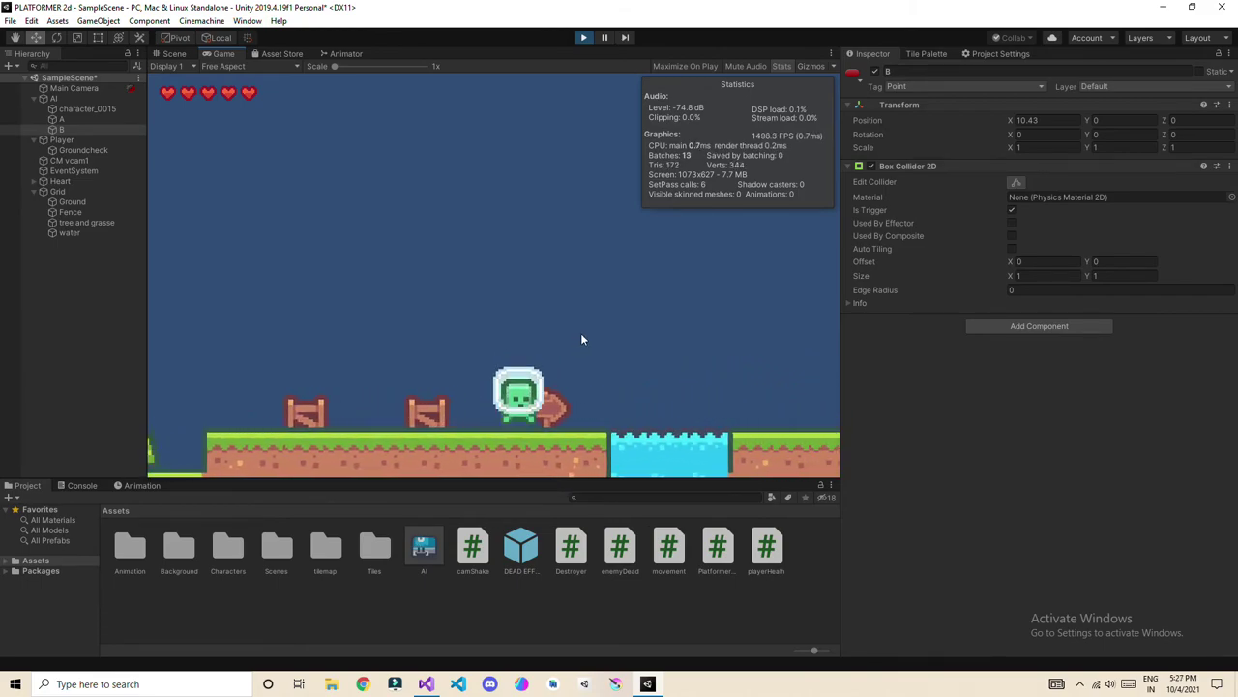
key("space")
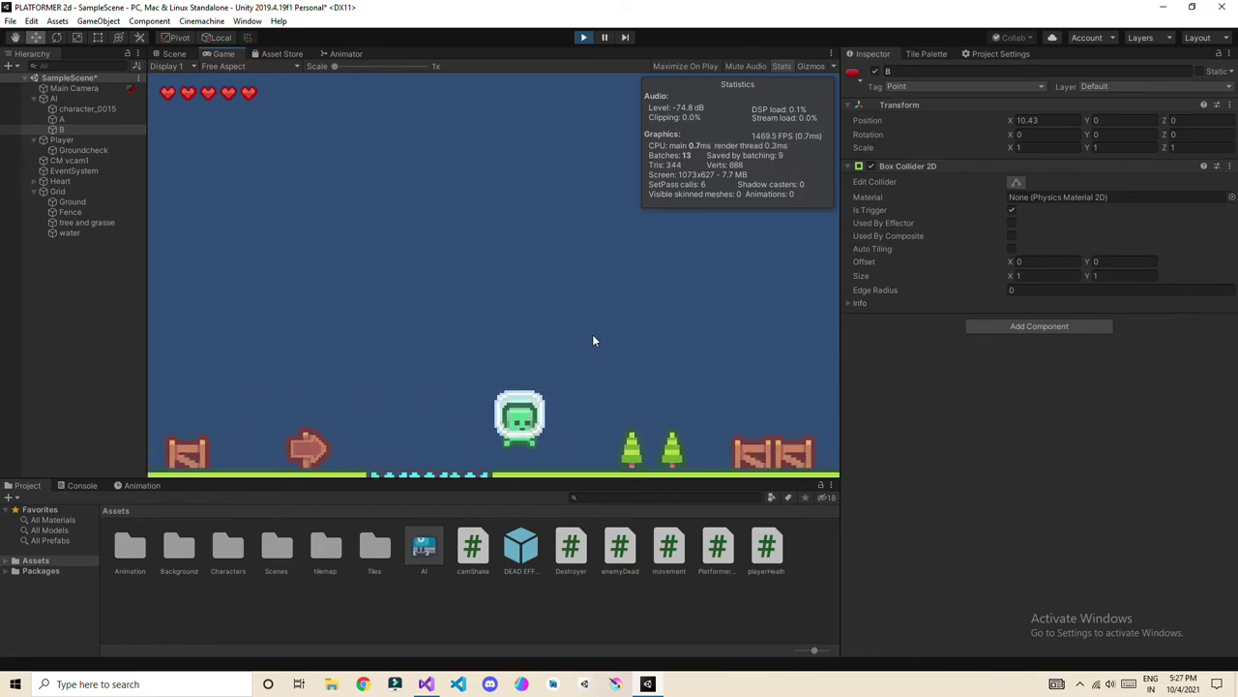
key("Right")
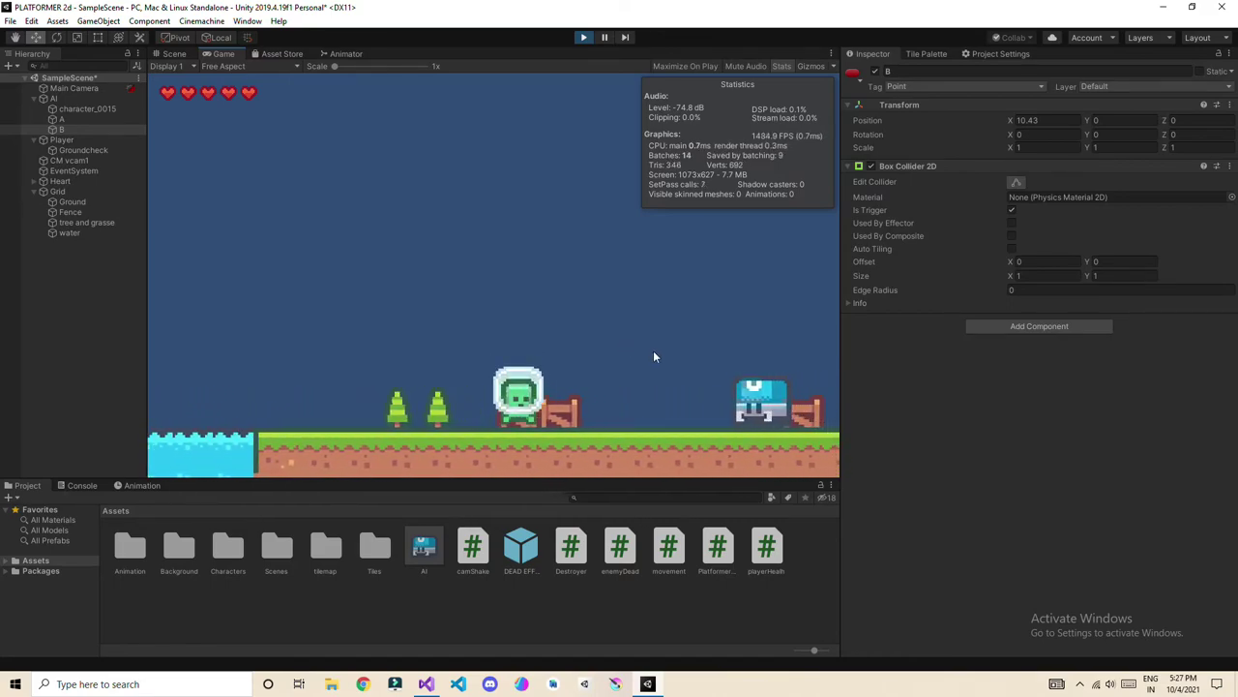
key("space")
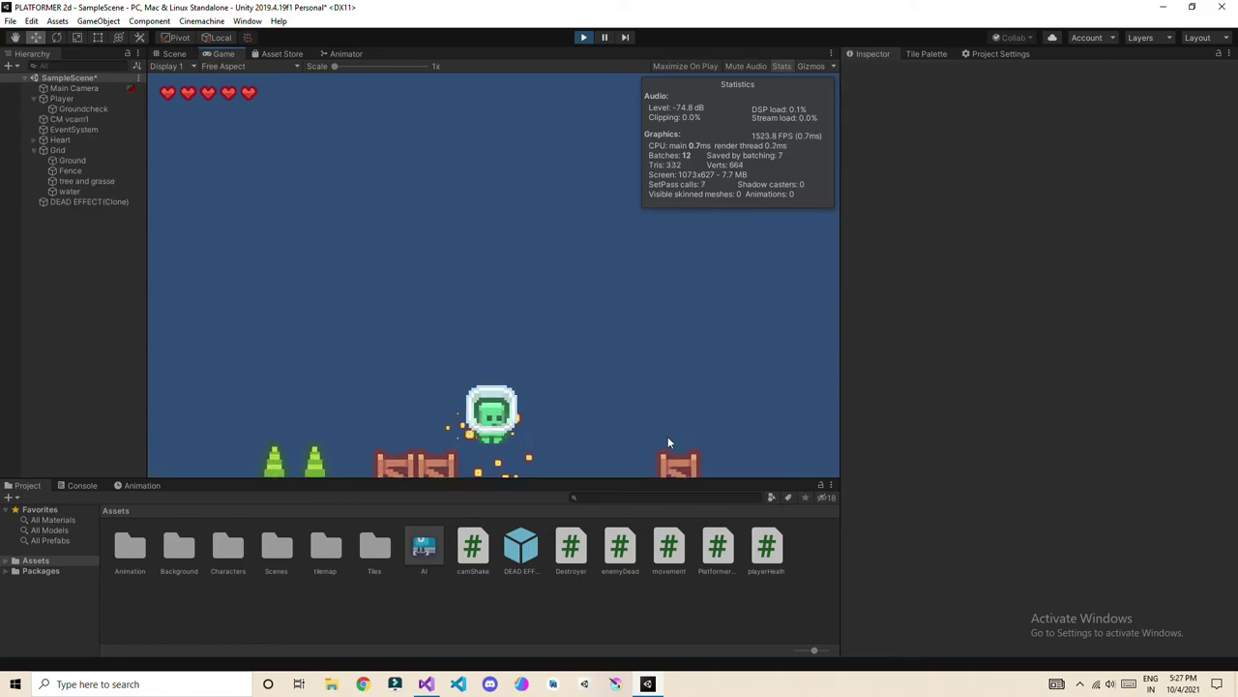
key("Right")
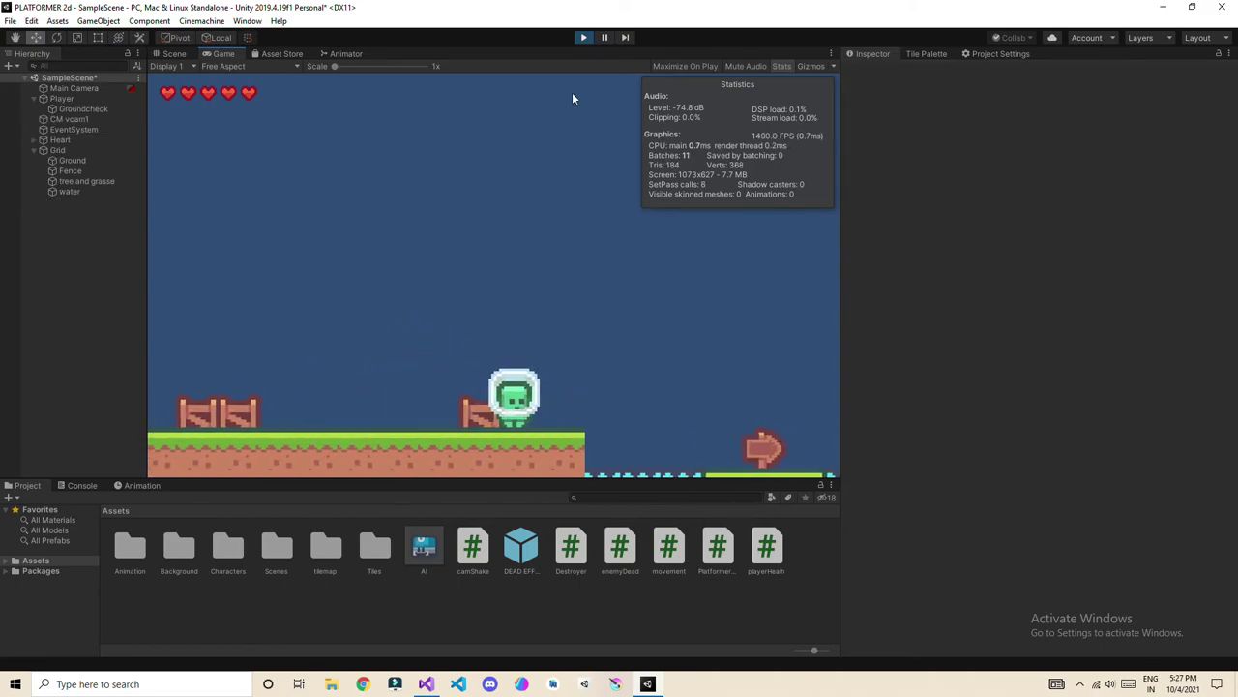
left_click(583, 36)
Look over the level layout around the enemy platform and the neighbouring water gaps.
scroll(540, 303, "down", 5)
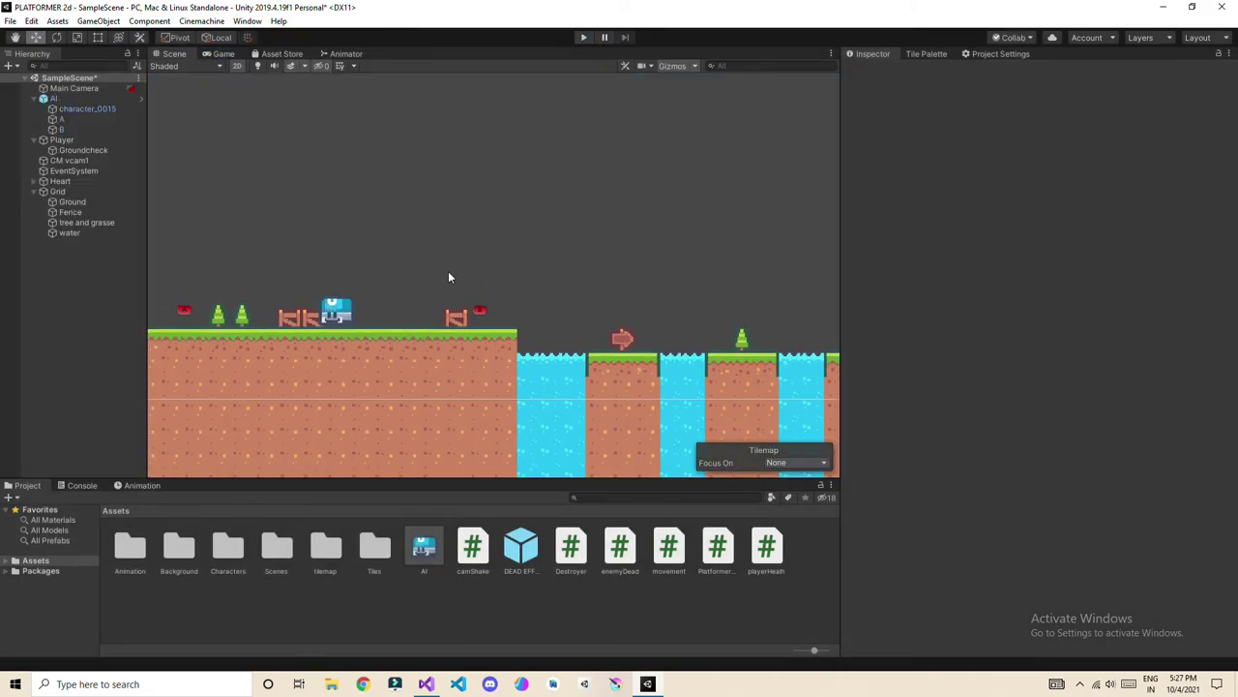
scroll(449, 272, "down", 6)
middle_click_drag(450, 277, 544, 277)
middle_click_drag(382, 236, 180, 235)
scroll(404, 234, "down", 7)
scroll(614, 280, "down", 4)
middle_click_drag(638, 294, 677, 350)
middle_click_drag(420, 292, 452, 206)
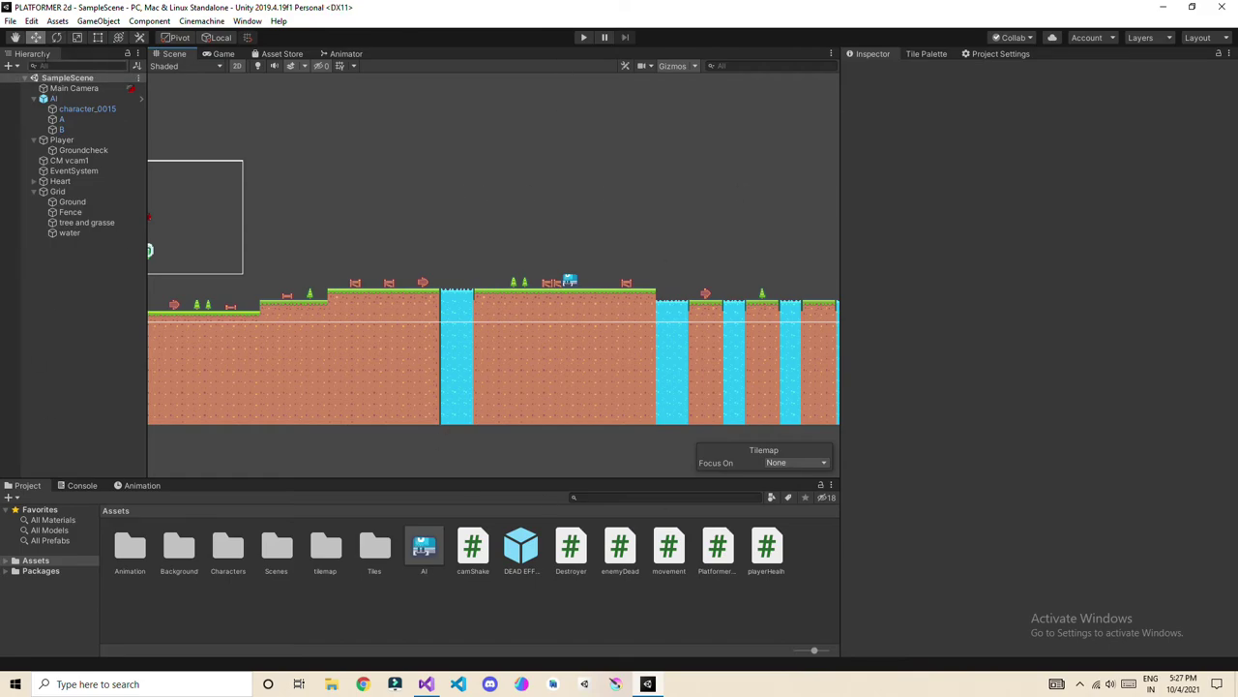
Save the finished level as a scene named 1 in the project's Scenes folder.
left_click(10, 20)
left_click(44, 84)
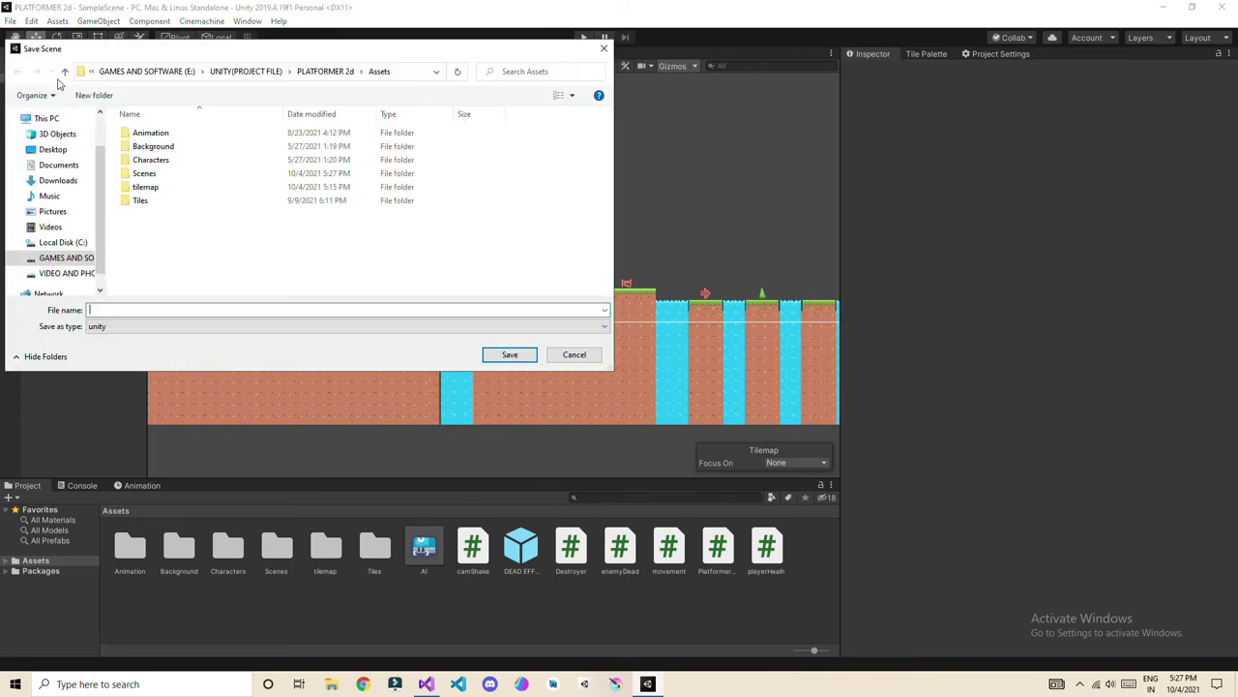
double_click(145, 173)
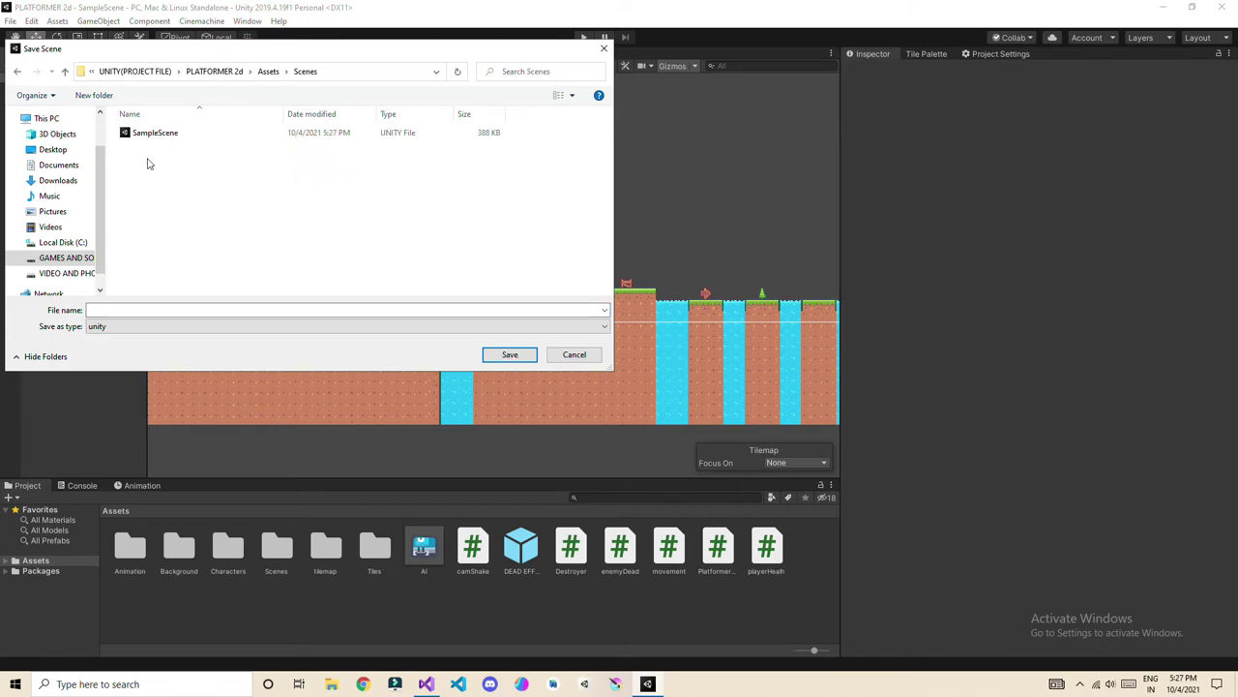
left_click(140, 311)
left_click(510, 355)
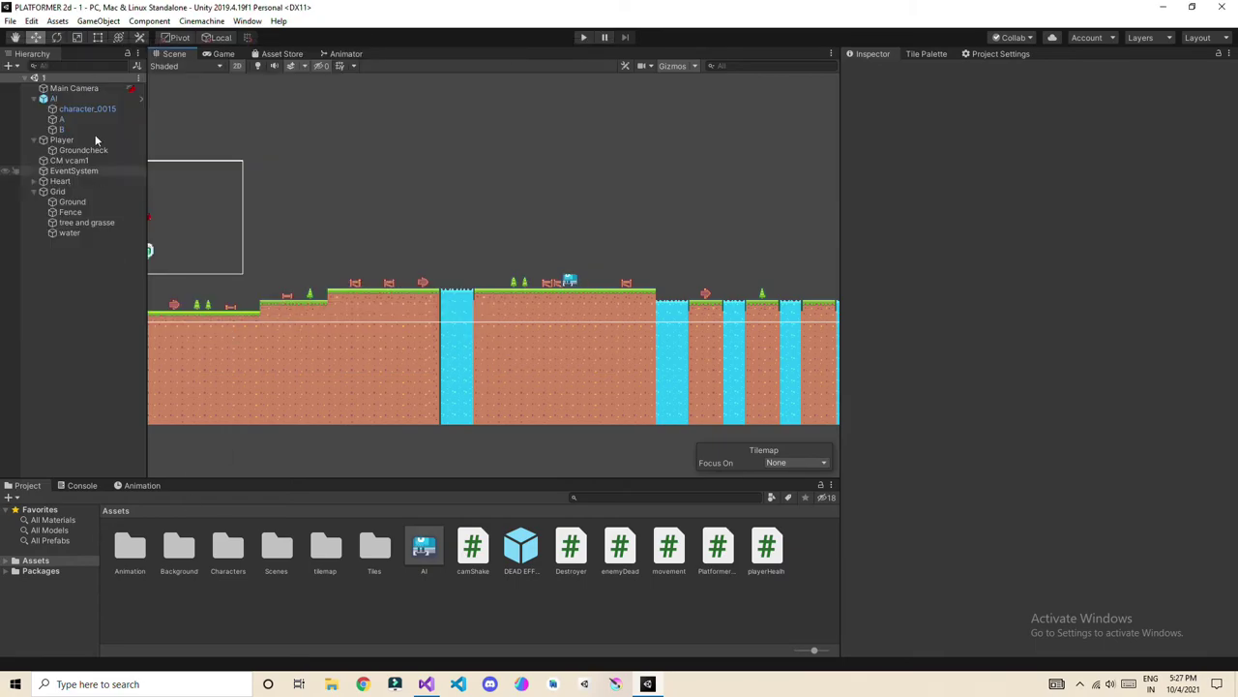
Create a new empty scene and save it as 2 in the Scenes folder.
left_click(11, 21)
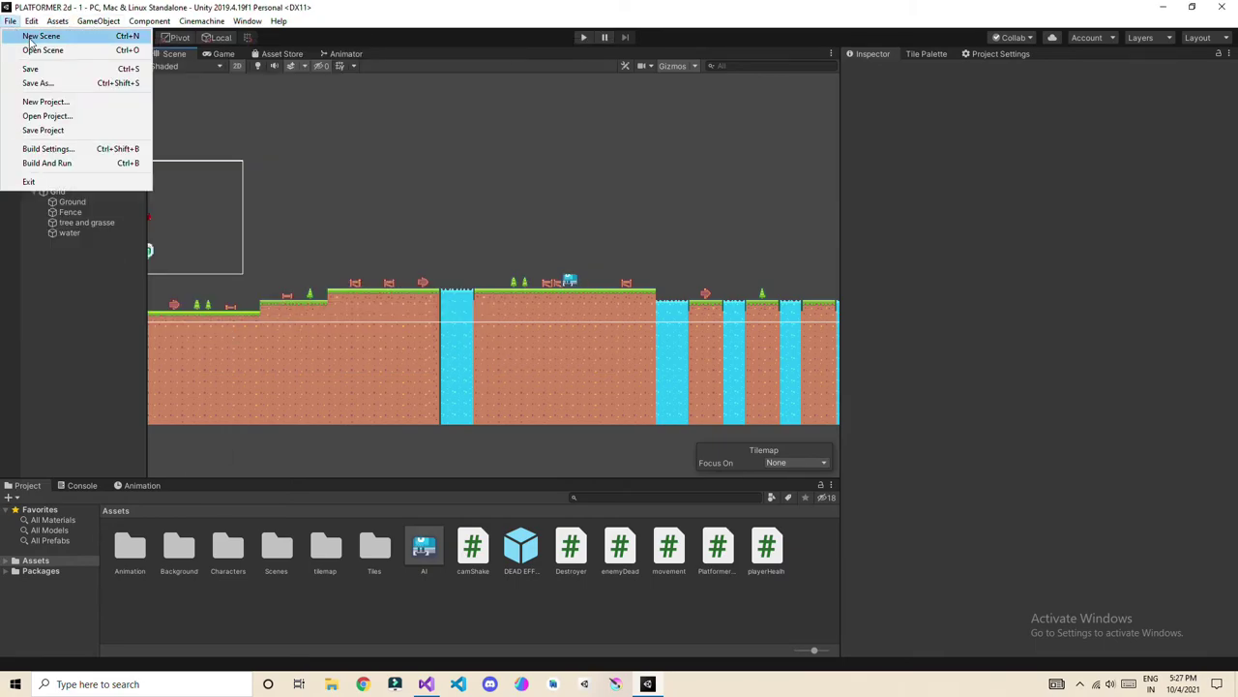
left_click(41, 36)
scroll(417, 271, "up", 5)
middle_click_drag(417, 271, 395, 351)
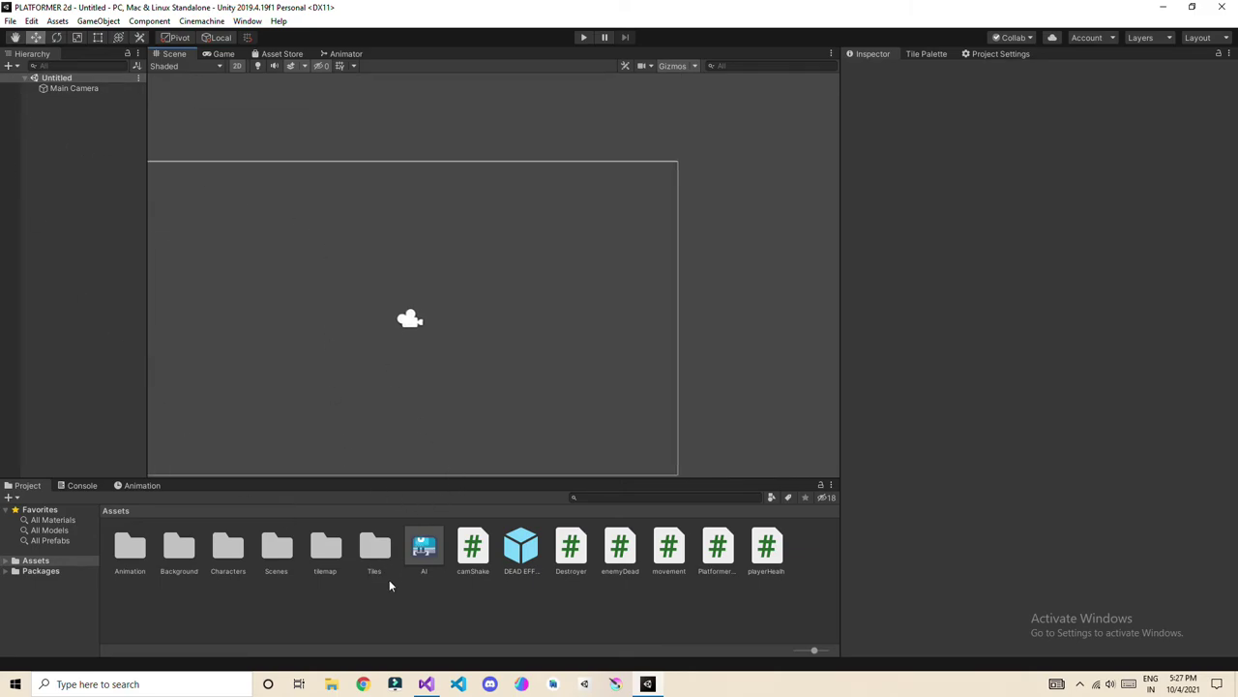
left_click(11, 21)
left_click(30, 83)
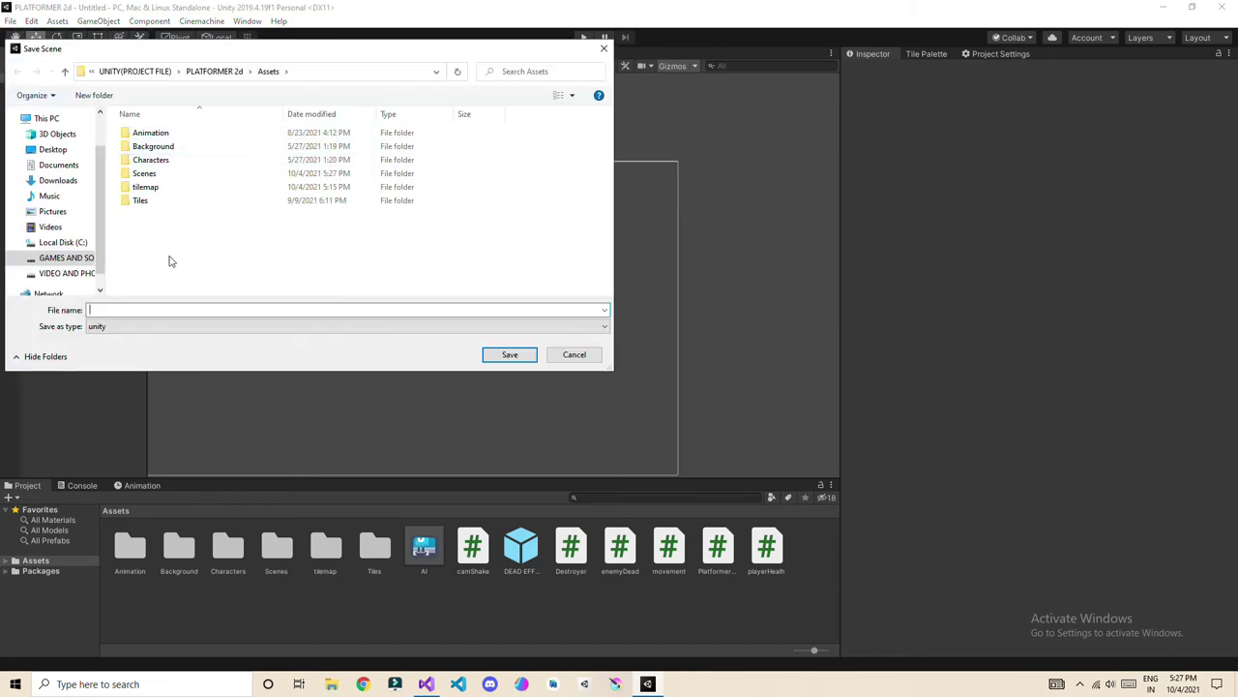
double_click(143, 174)
left_click(116, 309)
type("2")
left_click(493, 358)
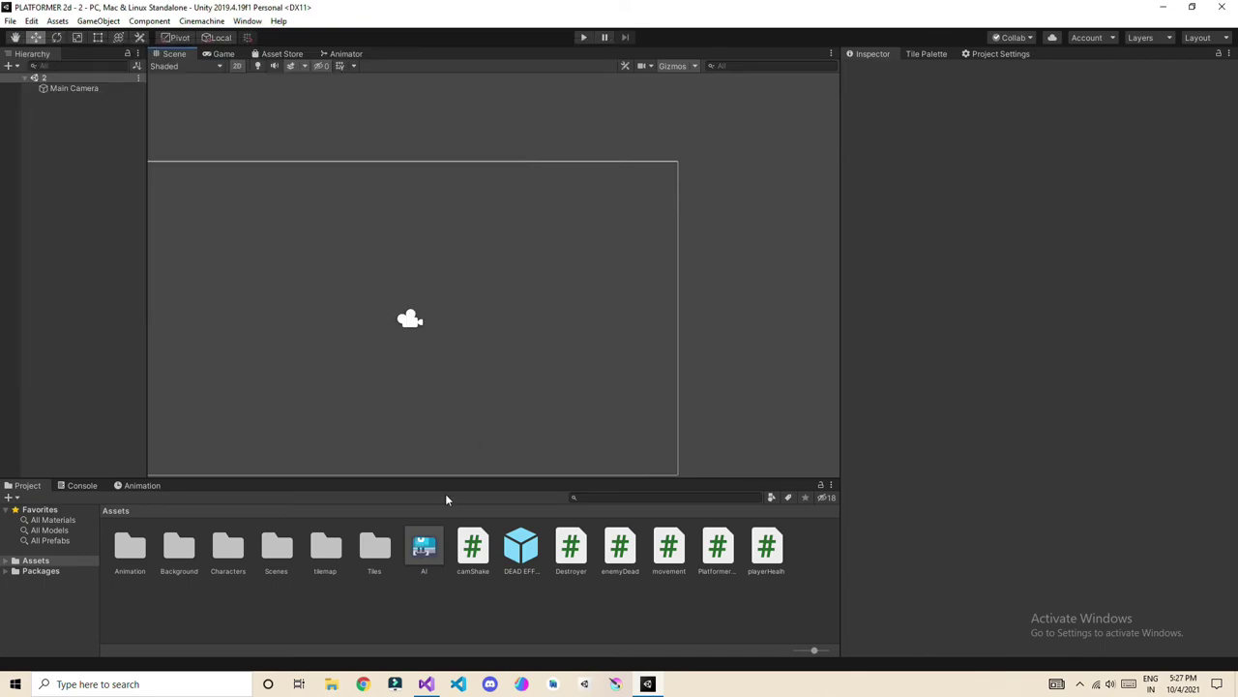
Add a rectangular 2D Tilemap to scene 2 and select the Tilemap object inside its Grid.
right_click(13, 170)
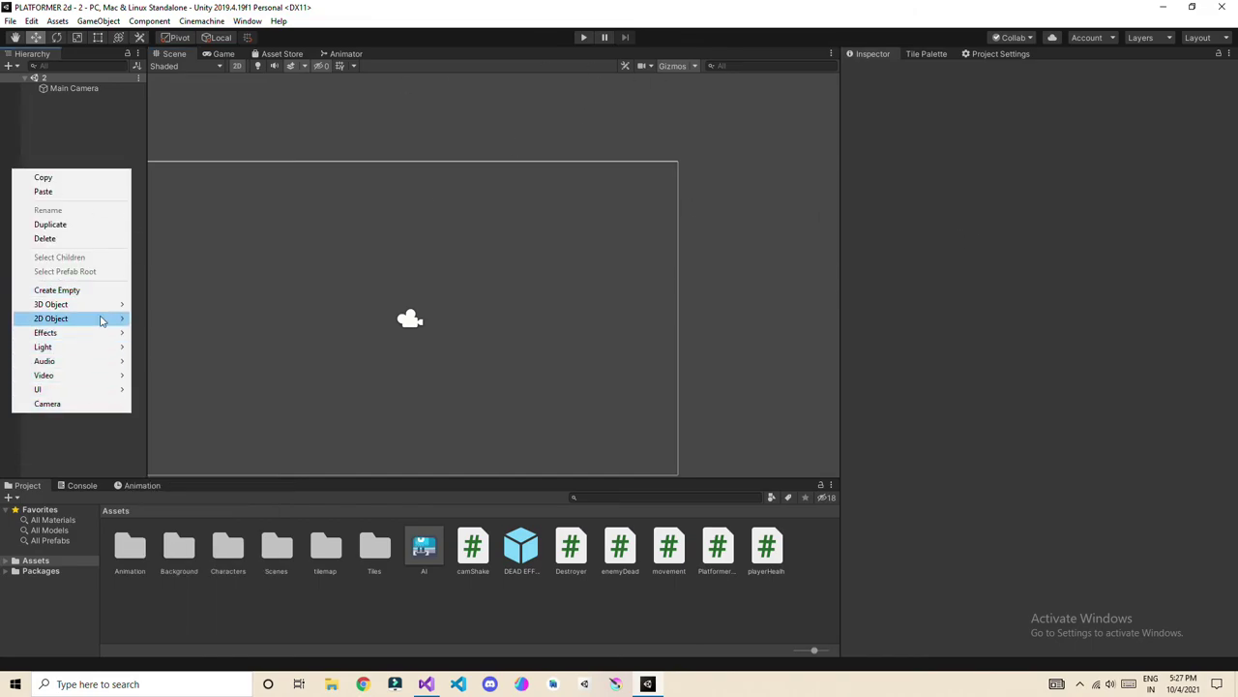
mouse_move(101, 320)
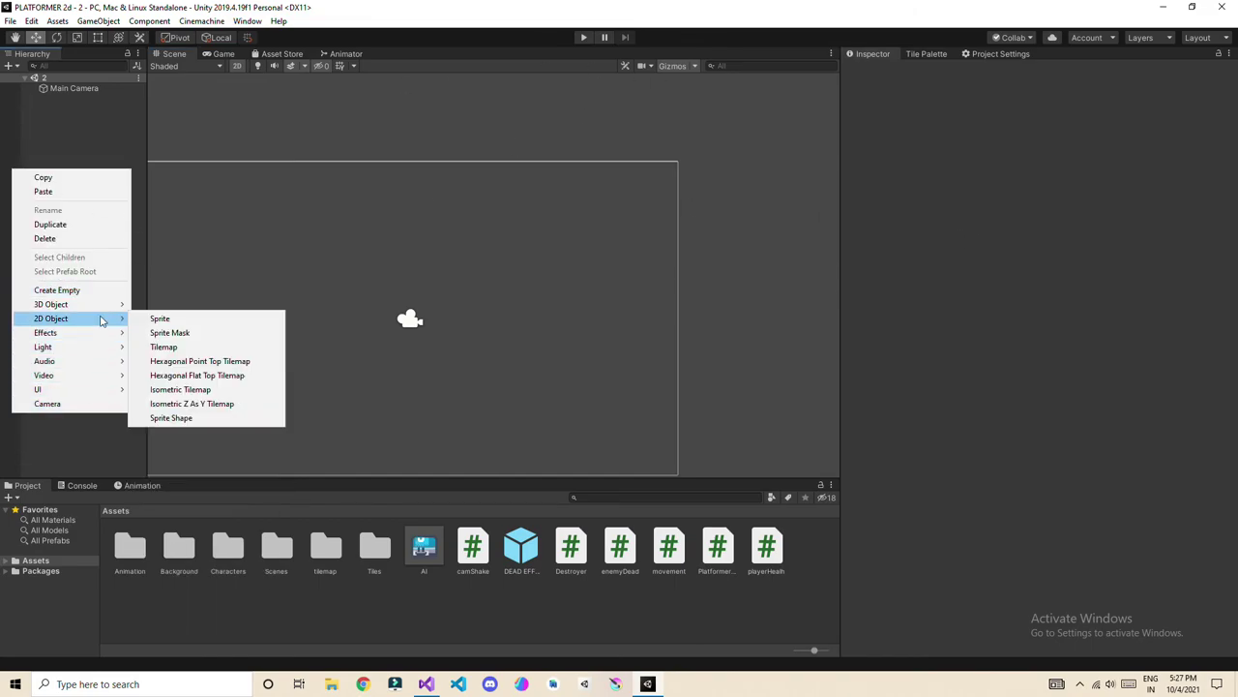
left_click(163, 348)
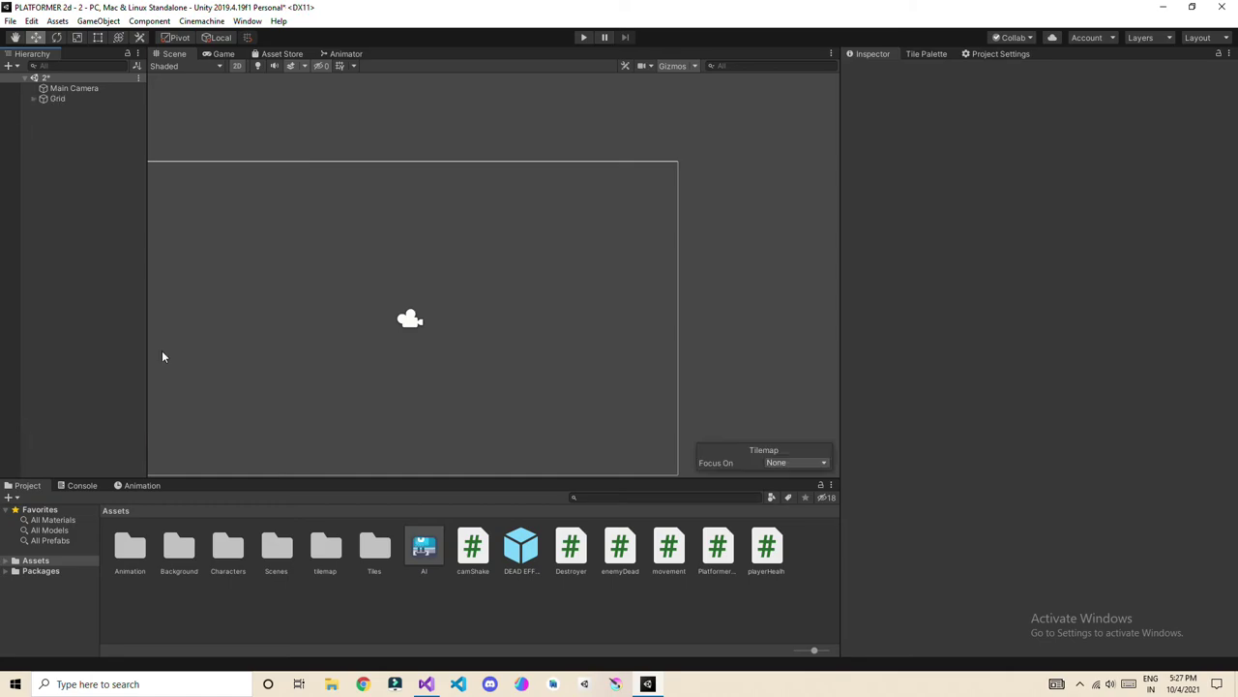
left_click(44, 99)
left_click(33, 100)
left_click(58, 109)
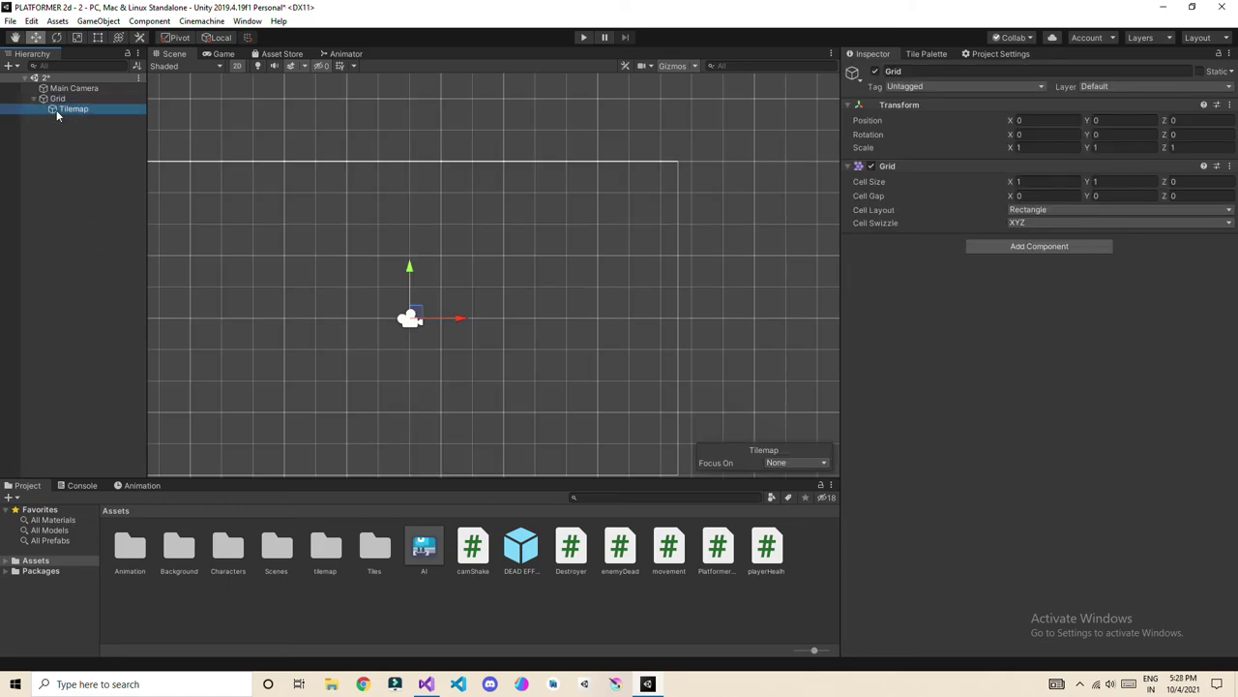
Paint several separate rough platforms around the camera area with the left-edge grass-topped ground tile from the tiles palette.
left_click(929, 54)
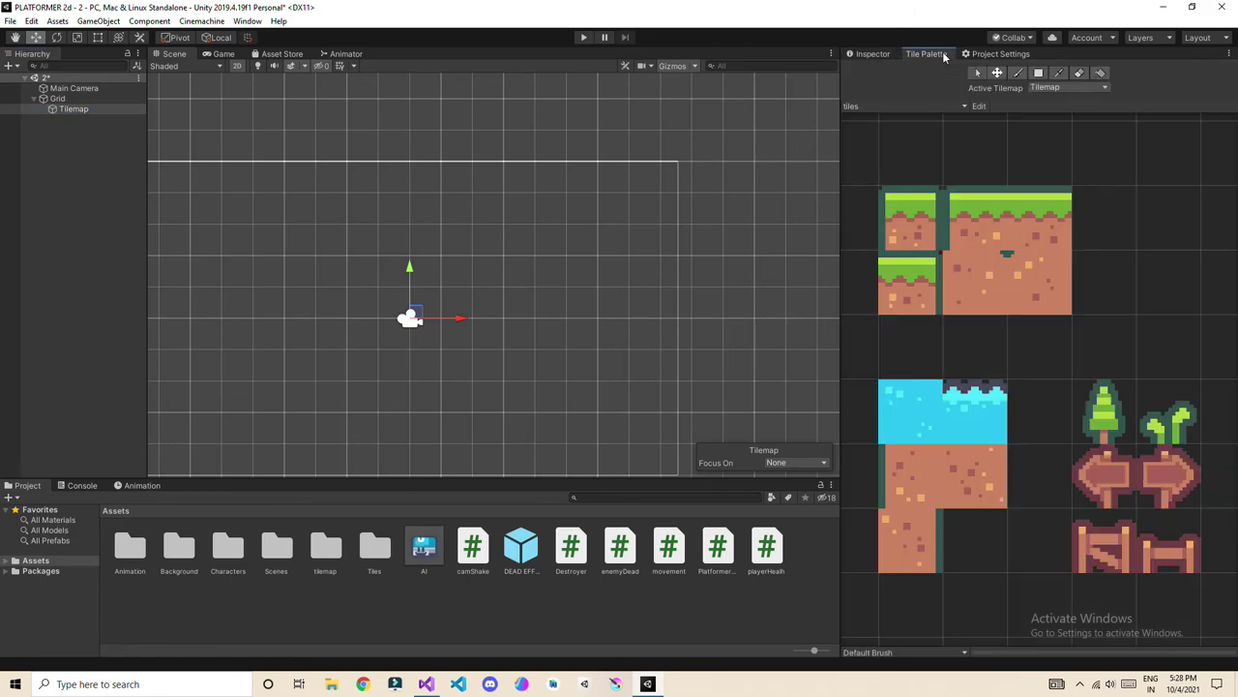
left_click(983, 227)
left_click_drag(426, 334, 647, 334)
middle_click_drag(520, 302, 764, 211)
scroll(765, 211, "down", 2)
left_click_drag(419, 328, 536, 385)
middle_click_drag(594, 380, 413, 370)
left_click_drag(484, 346, 598, 345)
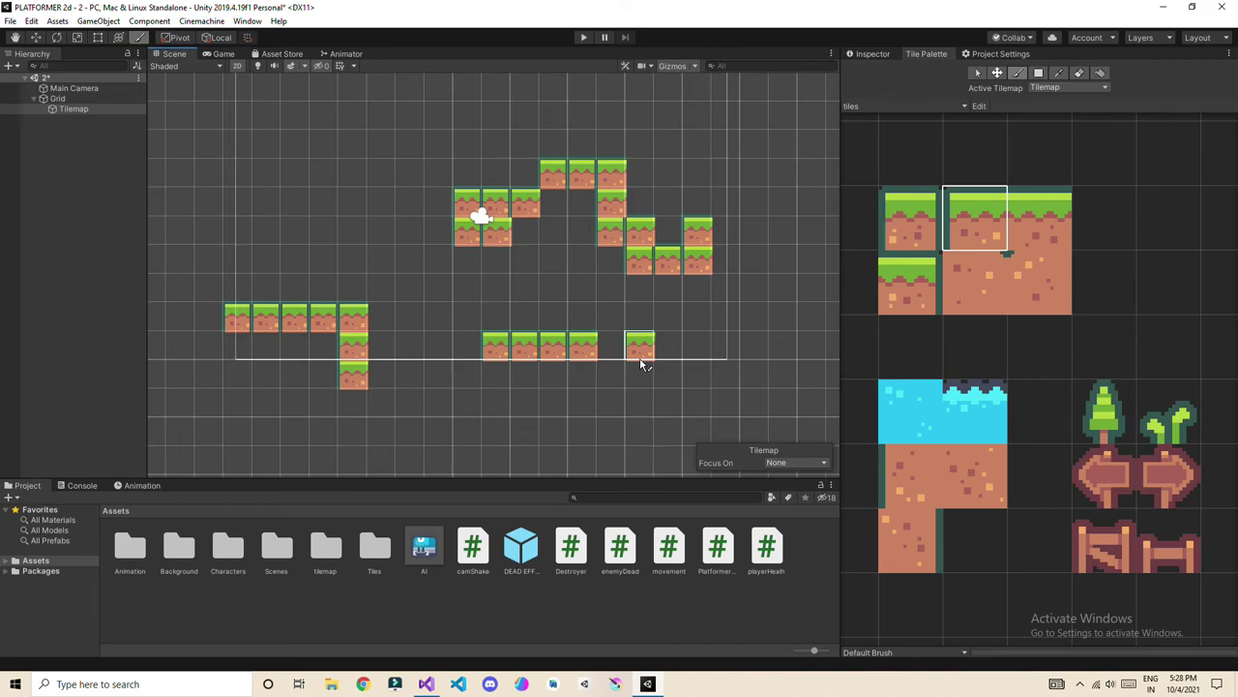
scroll(658, 363, "down", 3)
middle_click_drag(571, 367, 473, 368)
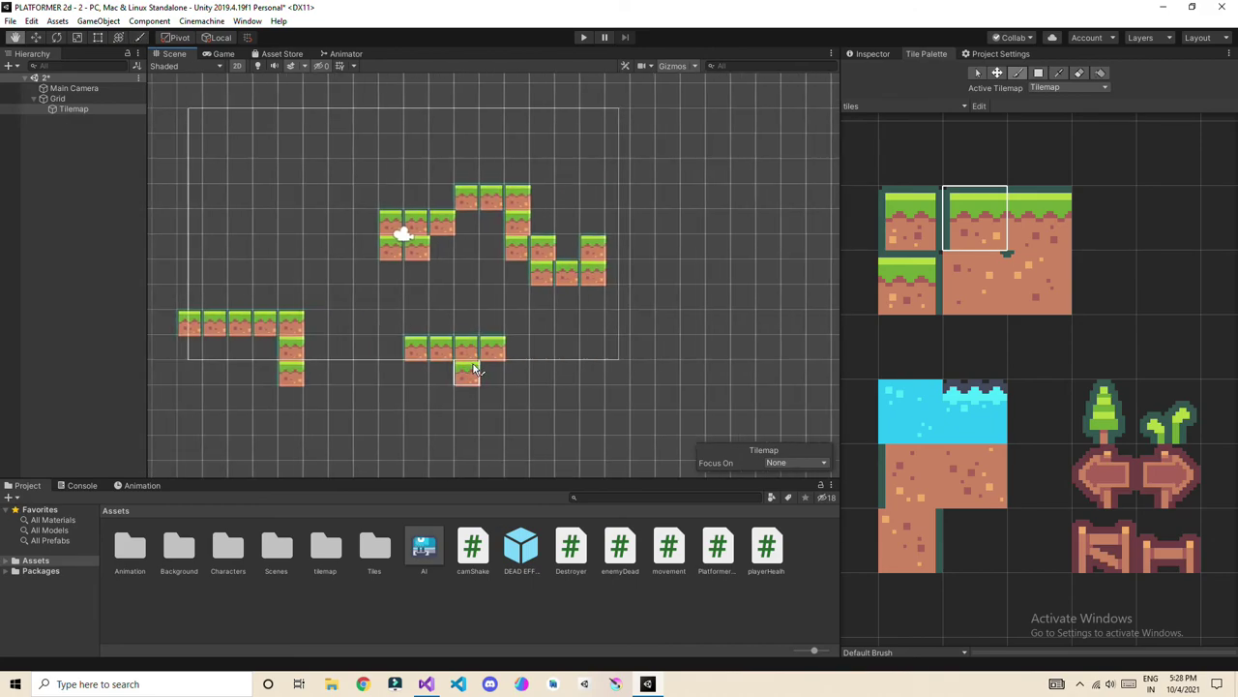
scroll(603, 290, "down", 1)
middle_click_drag(603, 290, 466, 338)
scroll(465, 338, "down", 1)
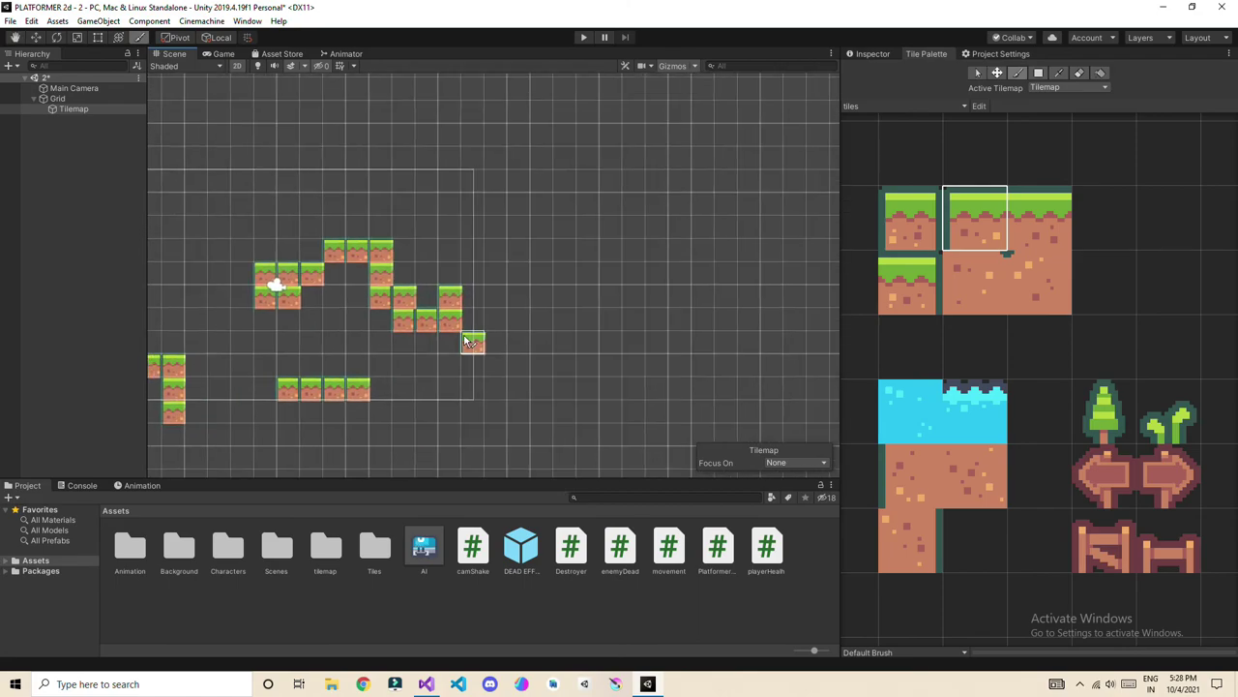